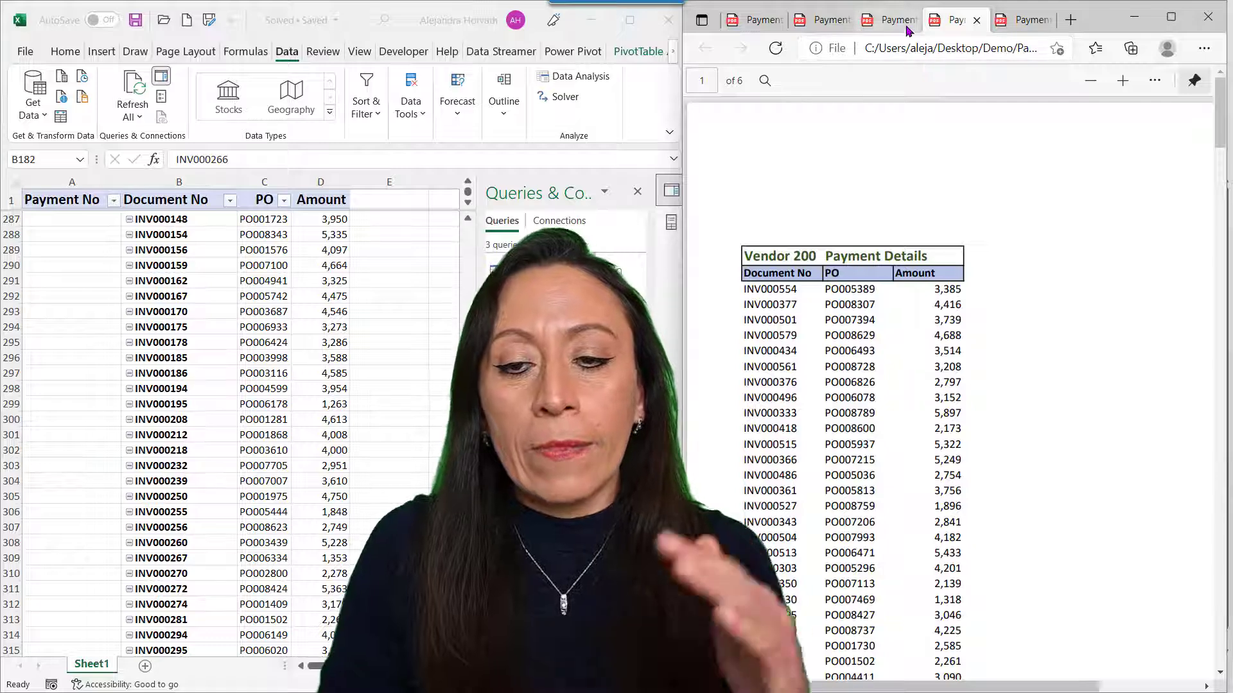
- Examine the vendor payment PDFs alongside the solved pivot table of payment numbers, documents, POs and amounts
click(902, 20)
click(828, 24)
click(742, 22)
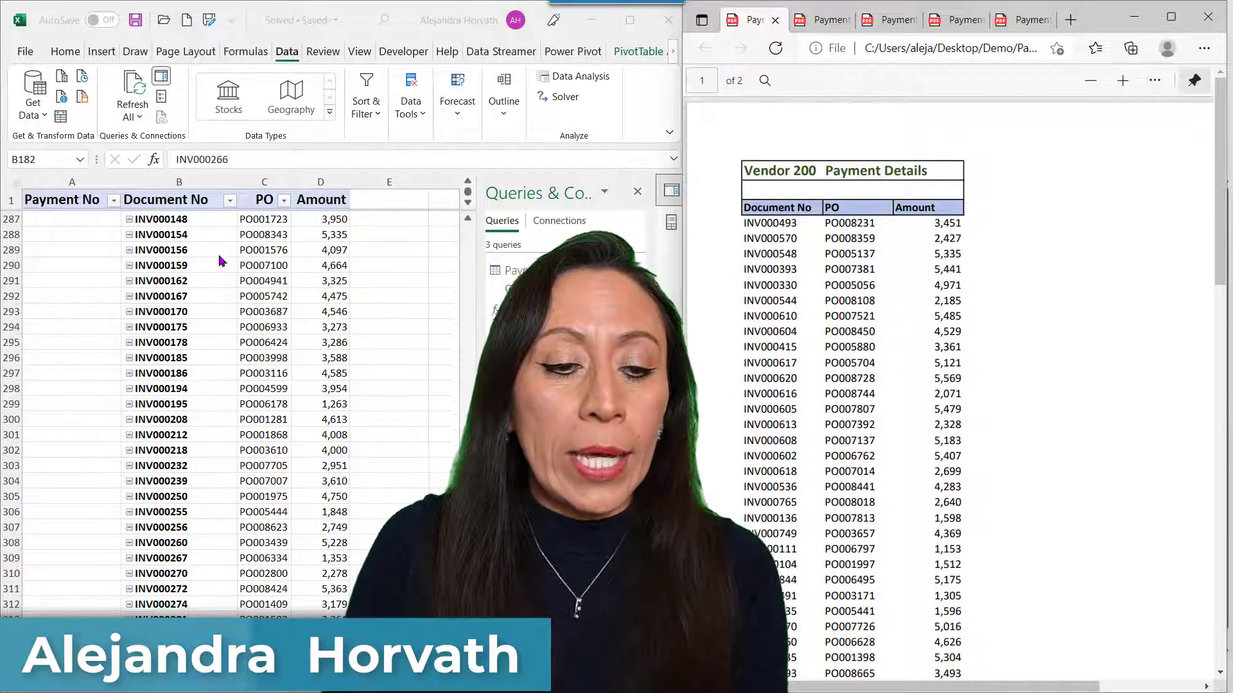
scroll(86, 270, up, 10)
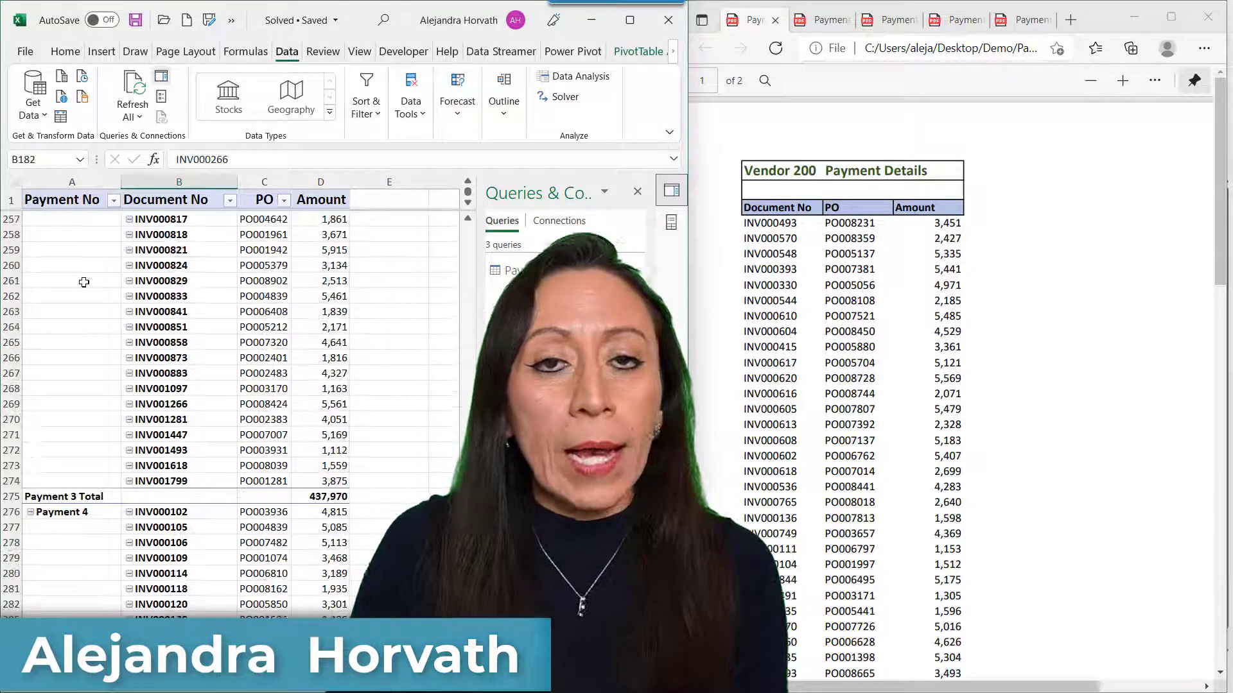
scroll(84, 283, up, 19)
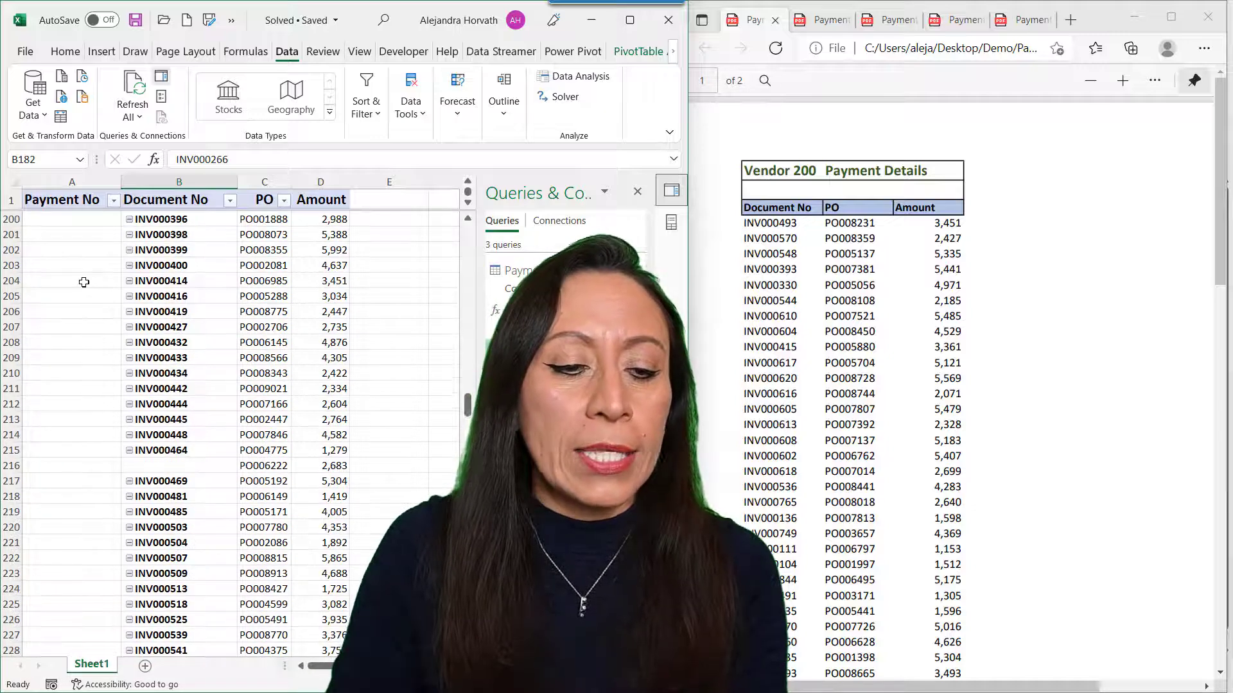
scroll(84, 283, up, 19)
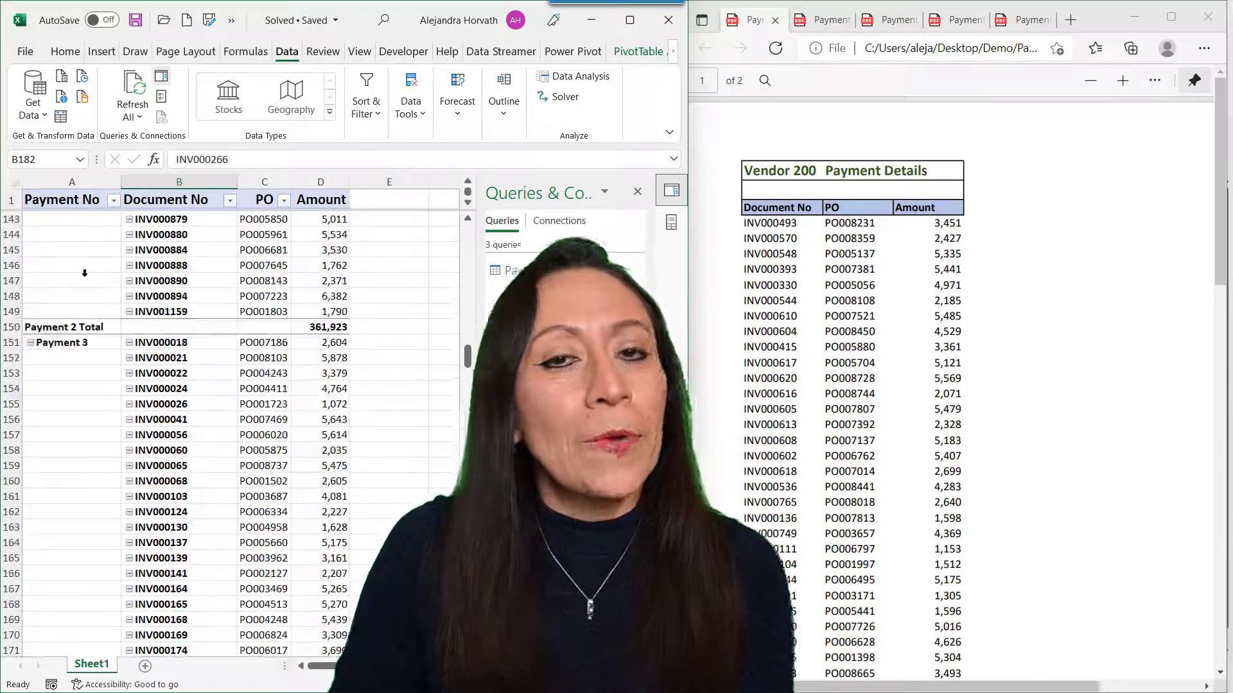
scroll(84, 272, up, 4)
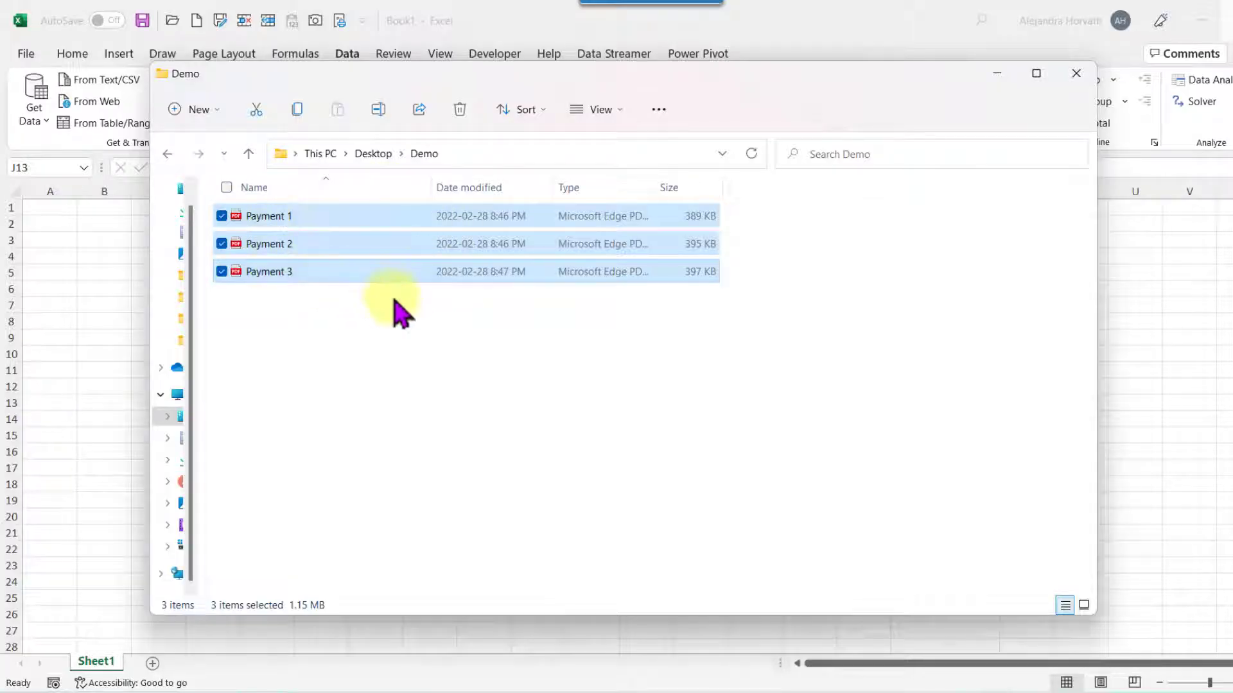
- Open the three selected payment PDFs from the Demo folder, arrange them in numerical order and show Payment 1.pdf
key(Return)
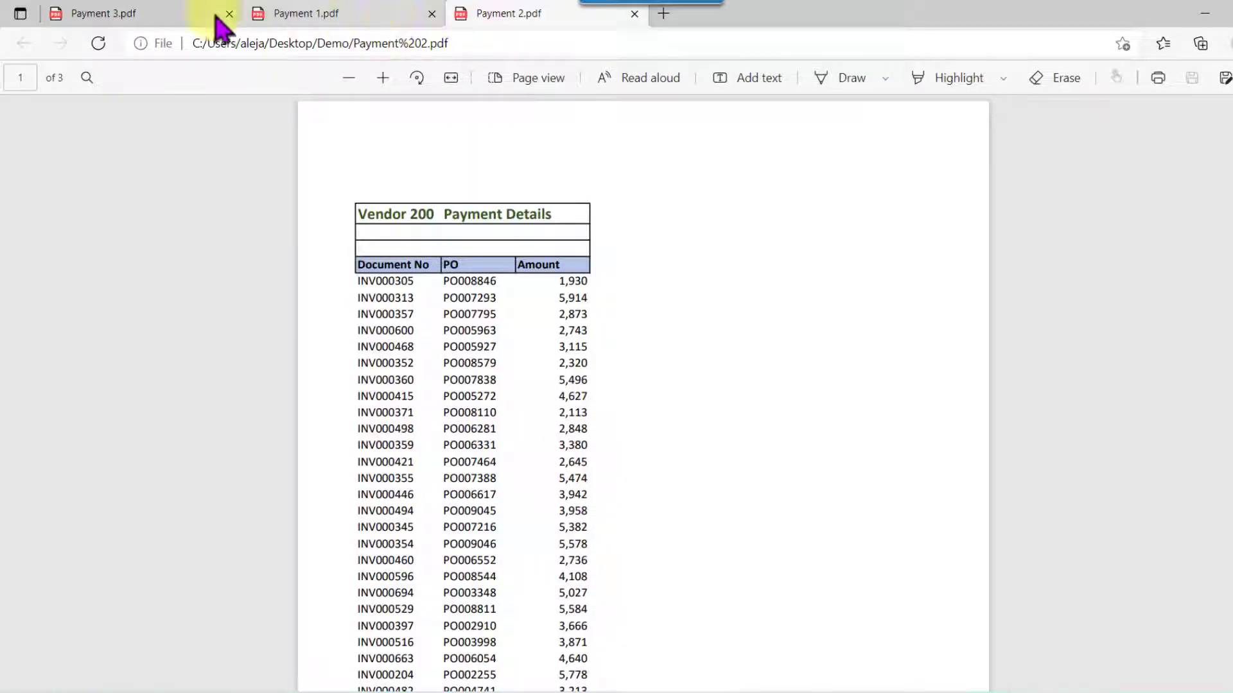
drag(157, 20, 564, 27)
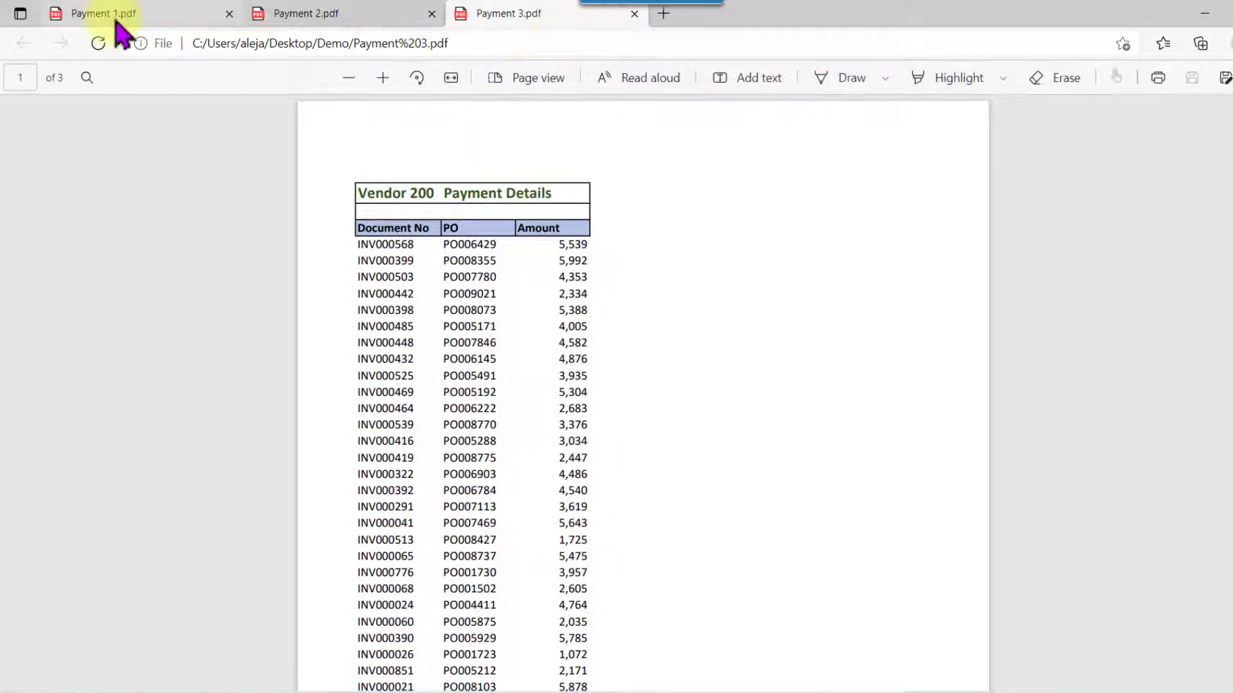
click(96, 16)
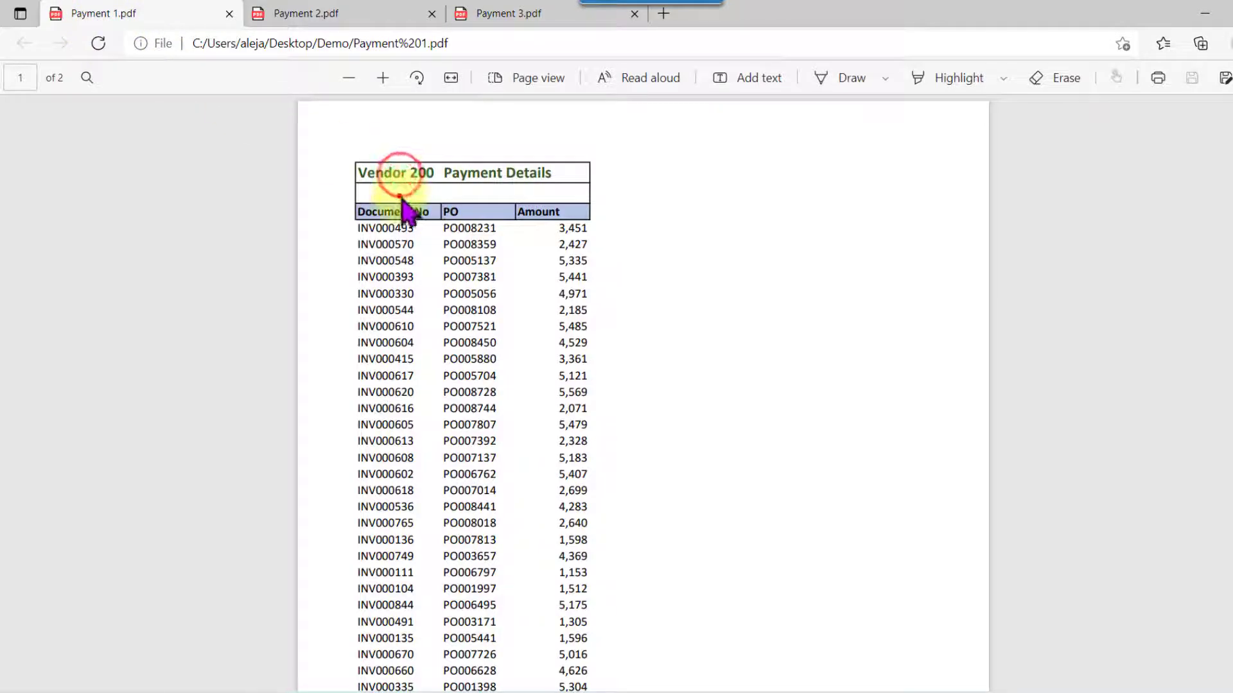
- Examine the Document No, PO and Amount headers and the page layout in Payment 1.pdf
click(457, 211)
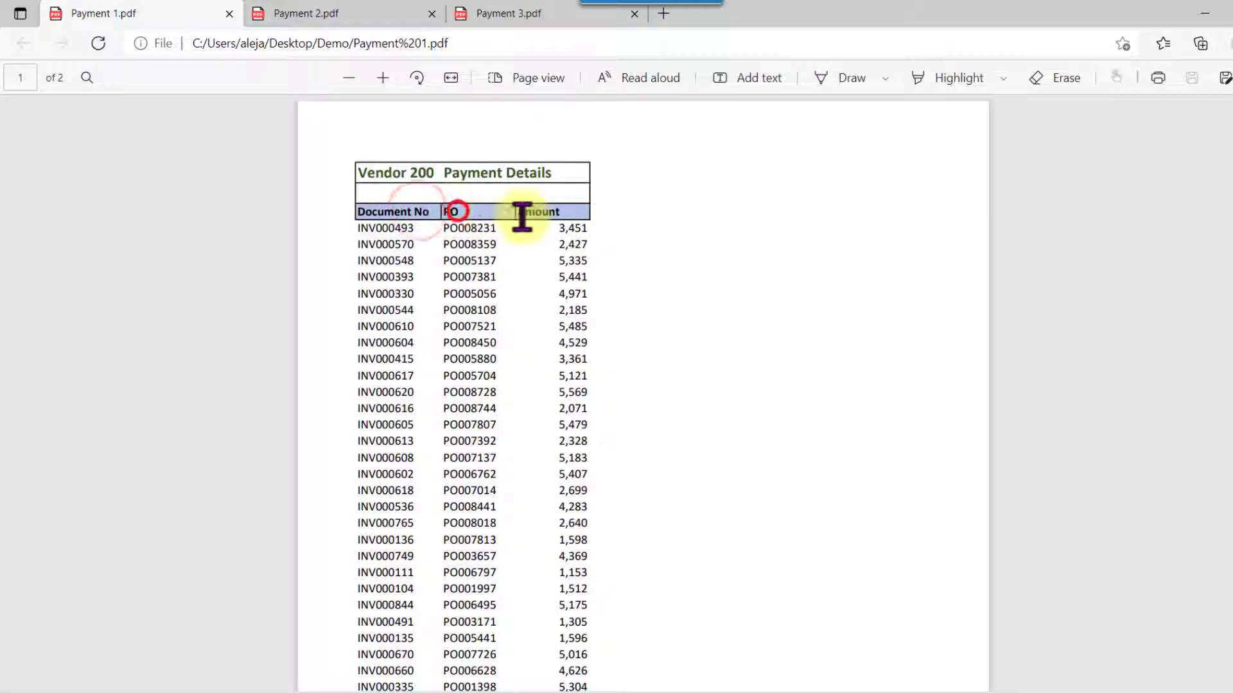
click(525, 215)
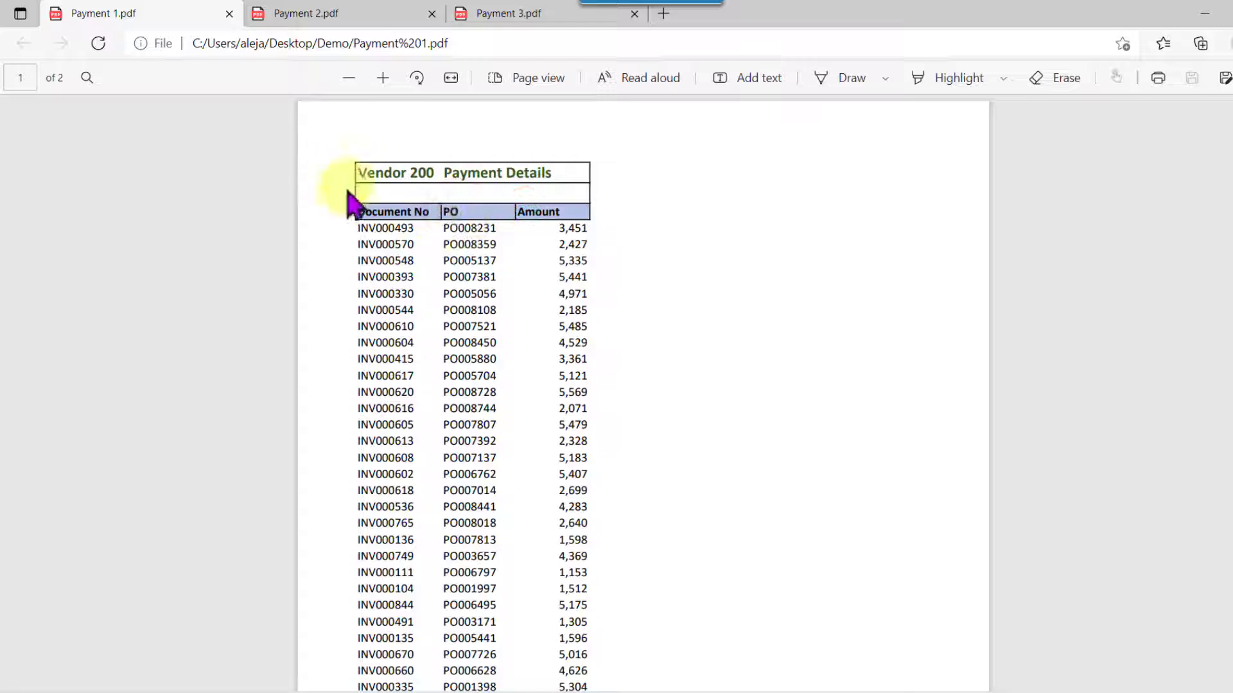
scroll(350, 186, down, 9)
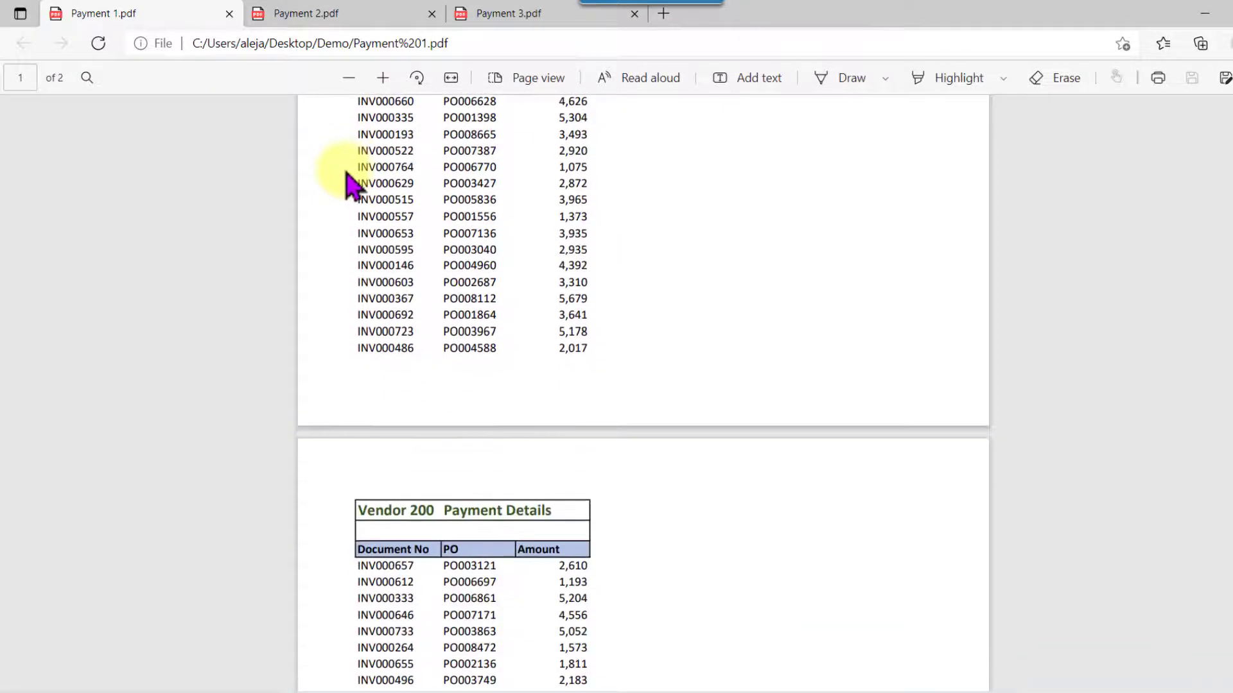
scroll(350, 179, down, 3)
scroll(349, 185, up, 6)
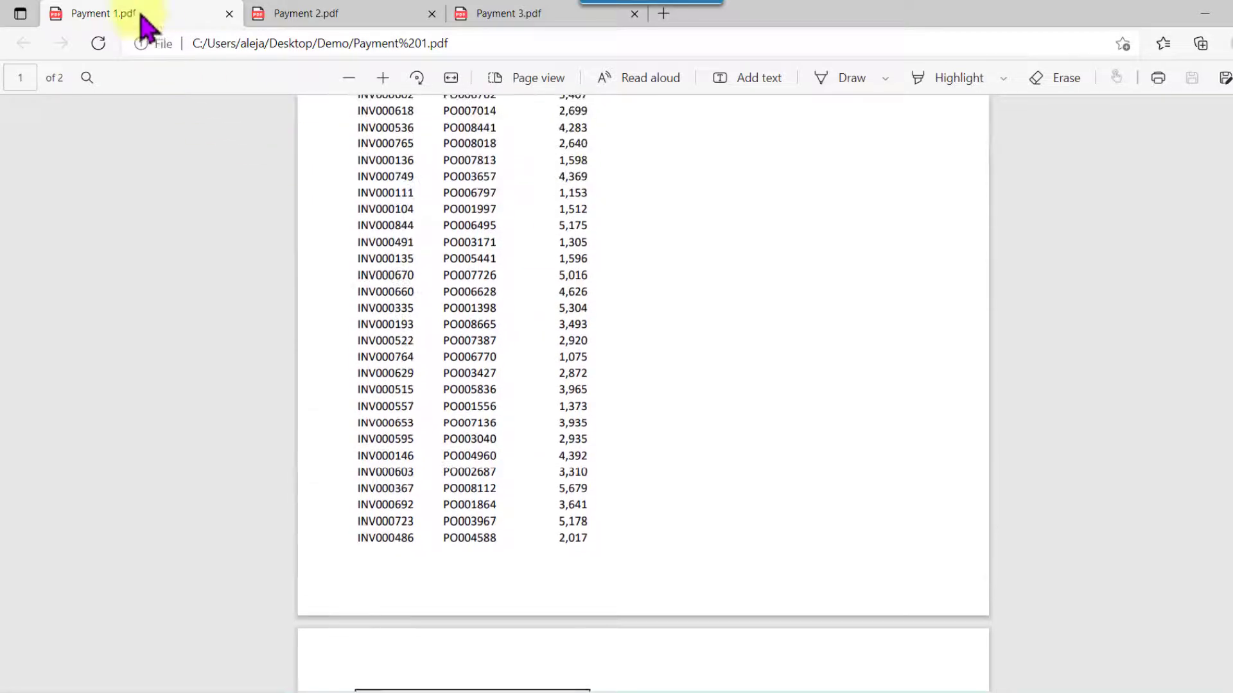
scroll(359, 277, up, 6)
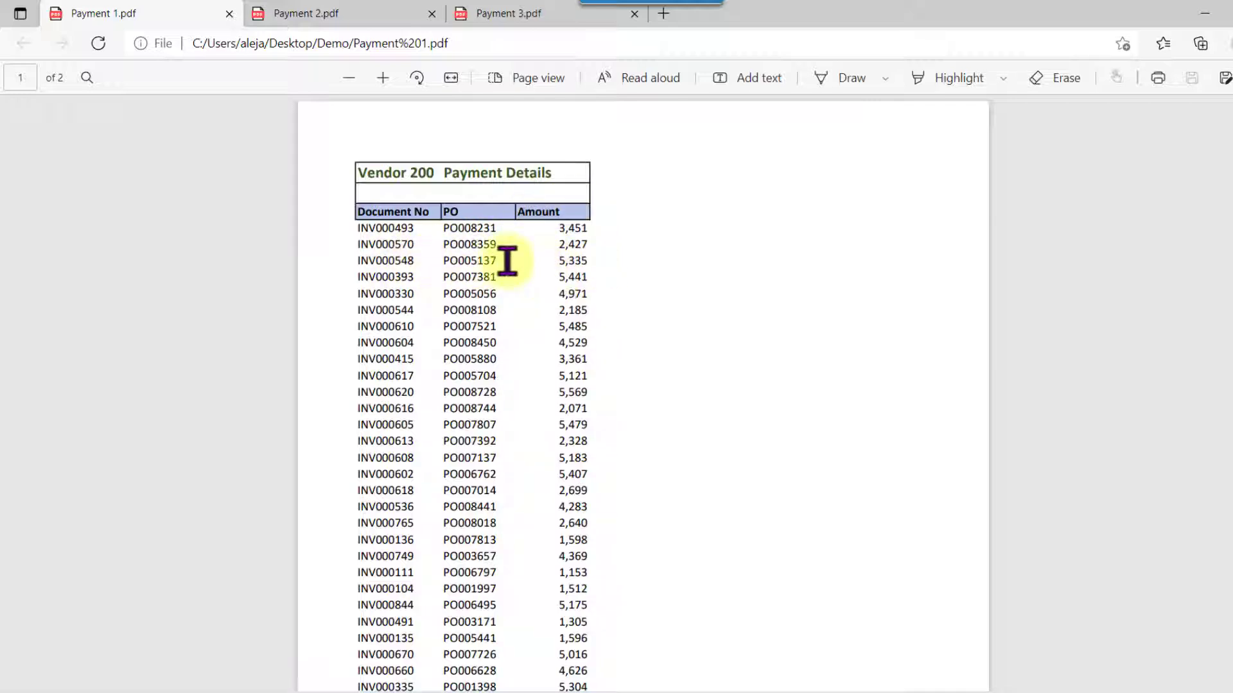
- Examine the table headers and how they repeat across the pages of Payment 2.pdf and Payment 3.pdf
click(306, 15)
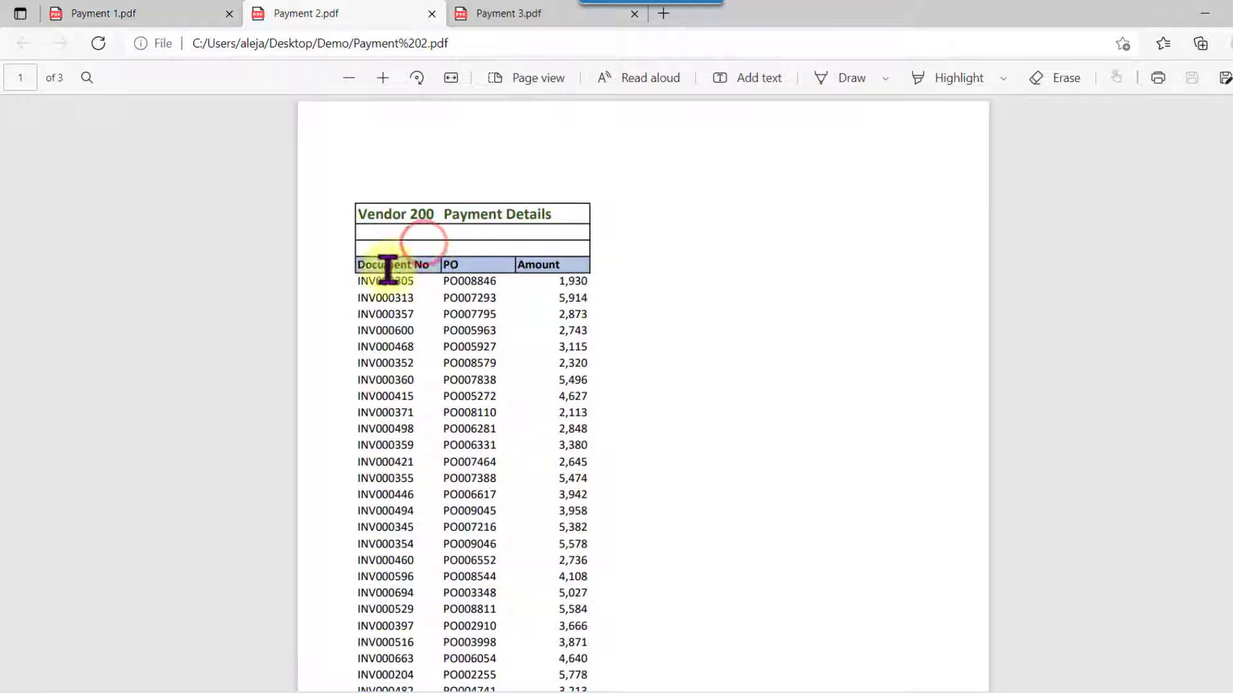
scroll(473, 275, down, 10)
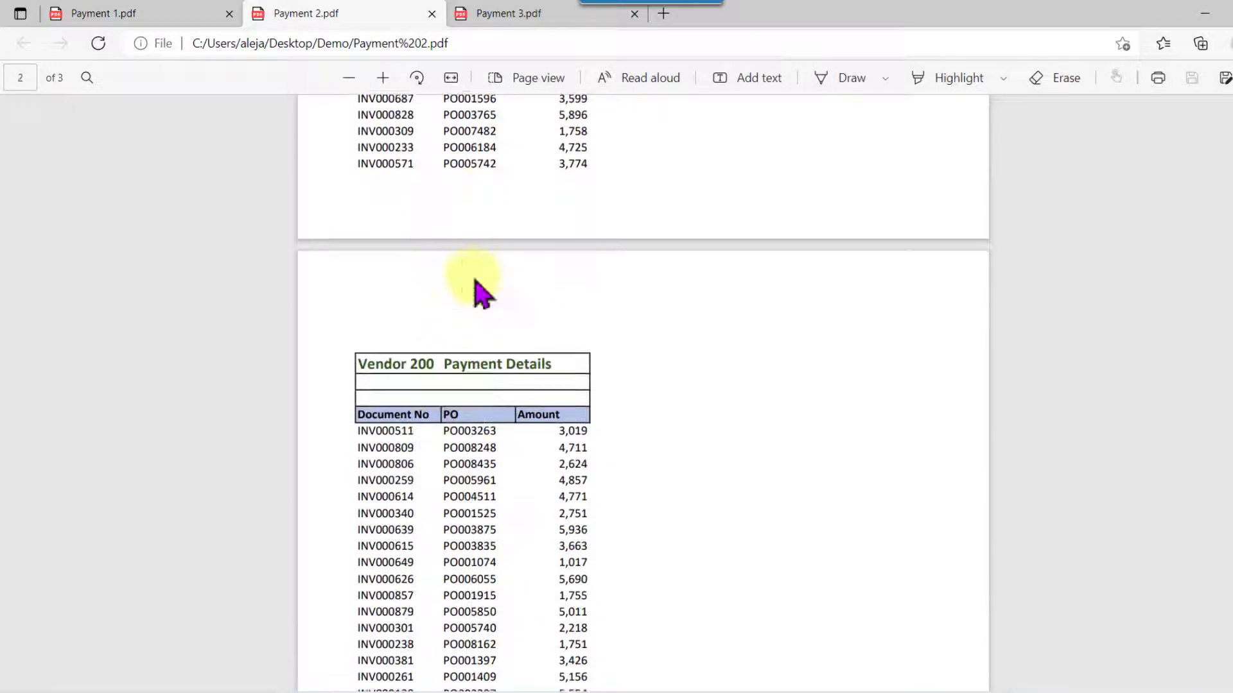
scroll(473, 276, down, 14)
scroll(471, 275, up, 13)
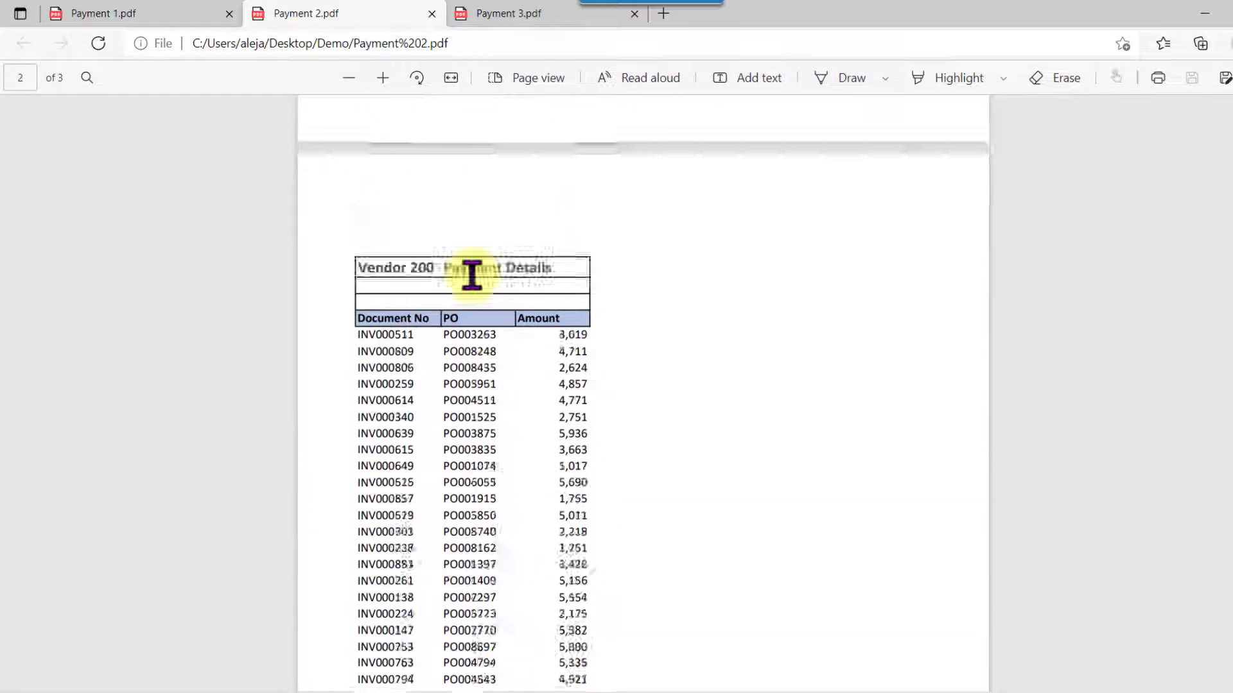
scroll(472, 269, up, 10)
click(481, 11)
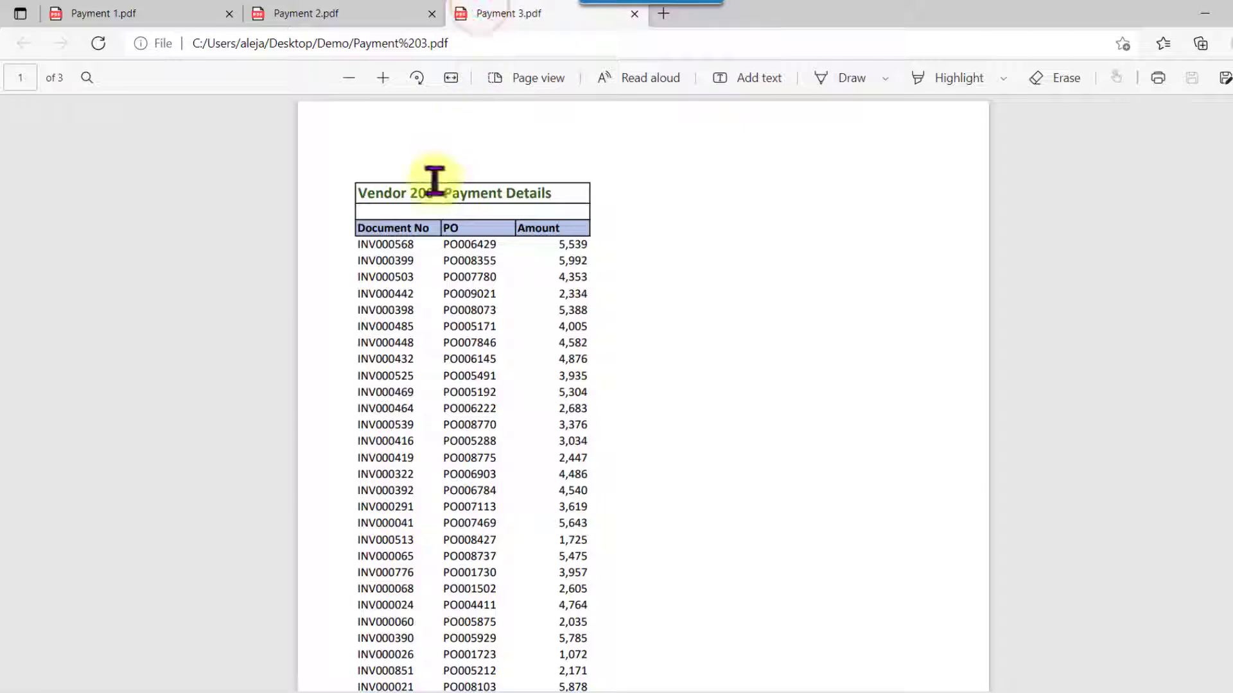
scroll(435, 305, down, 17)
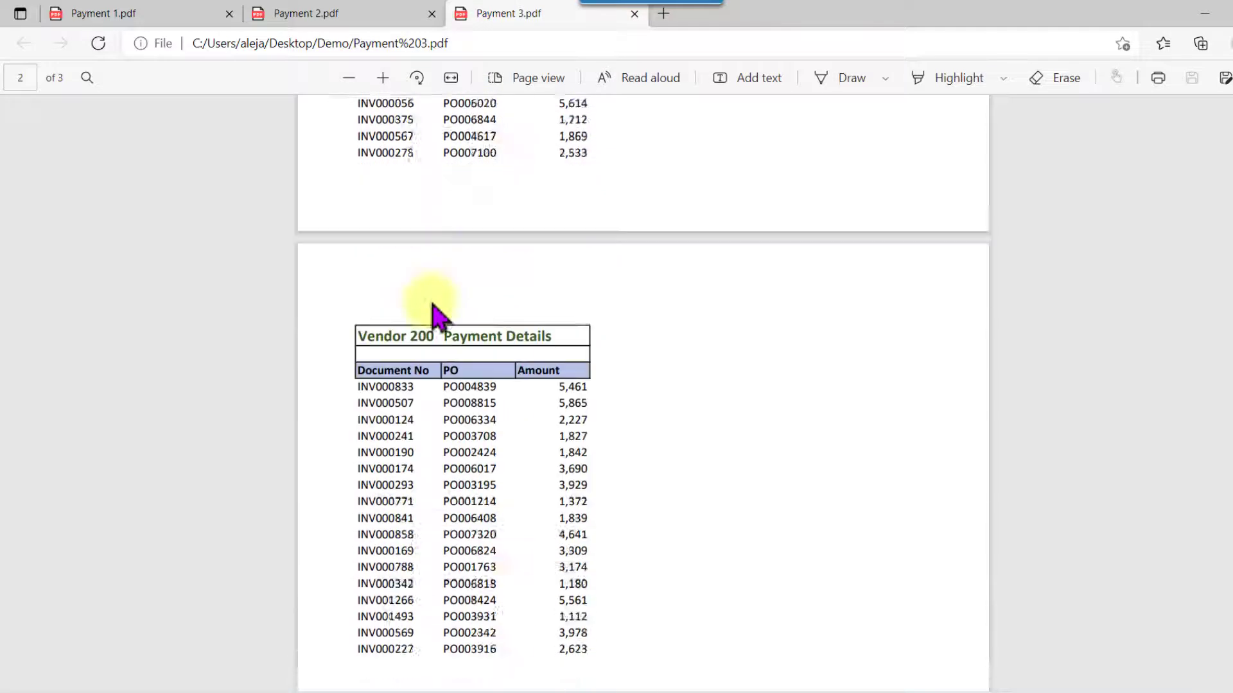
scroll(411, 279, up, 17)
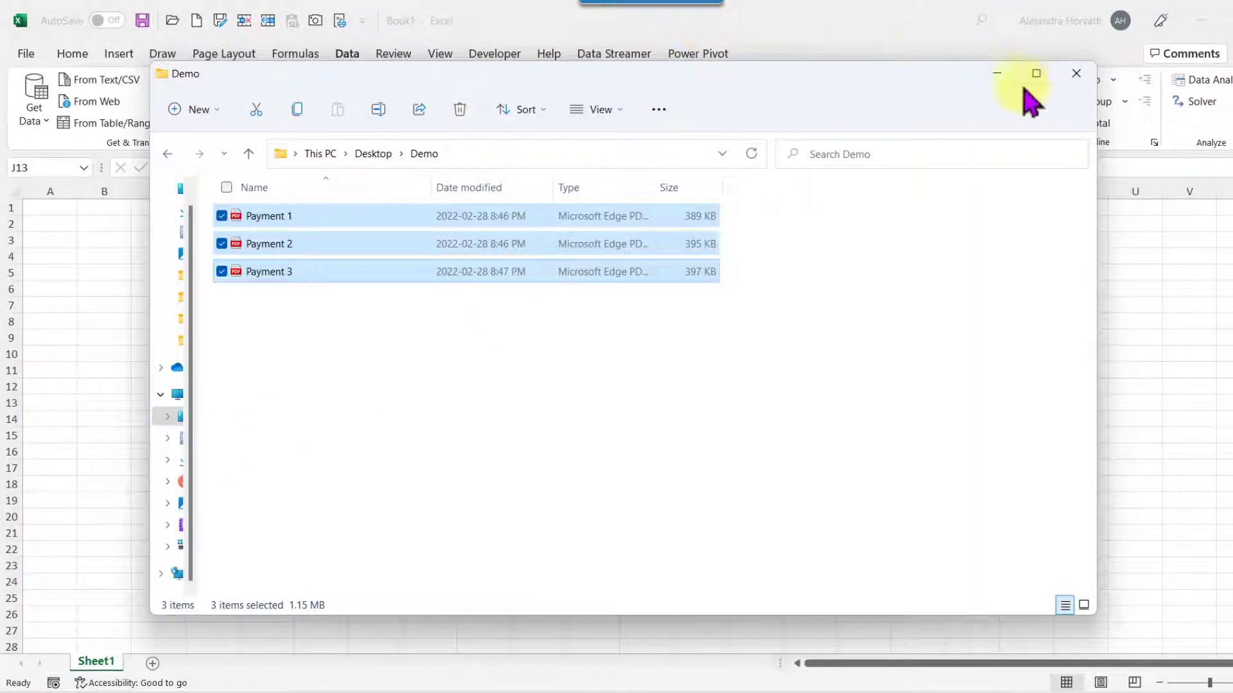
- Return to the blank Excel workbook and get data from the Desktop\Demo folder, starting from cell A1
click(997, 73)
click(64, 213)
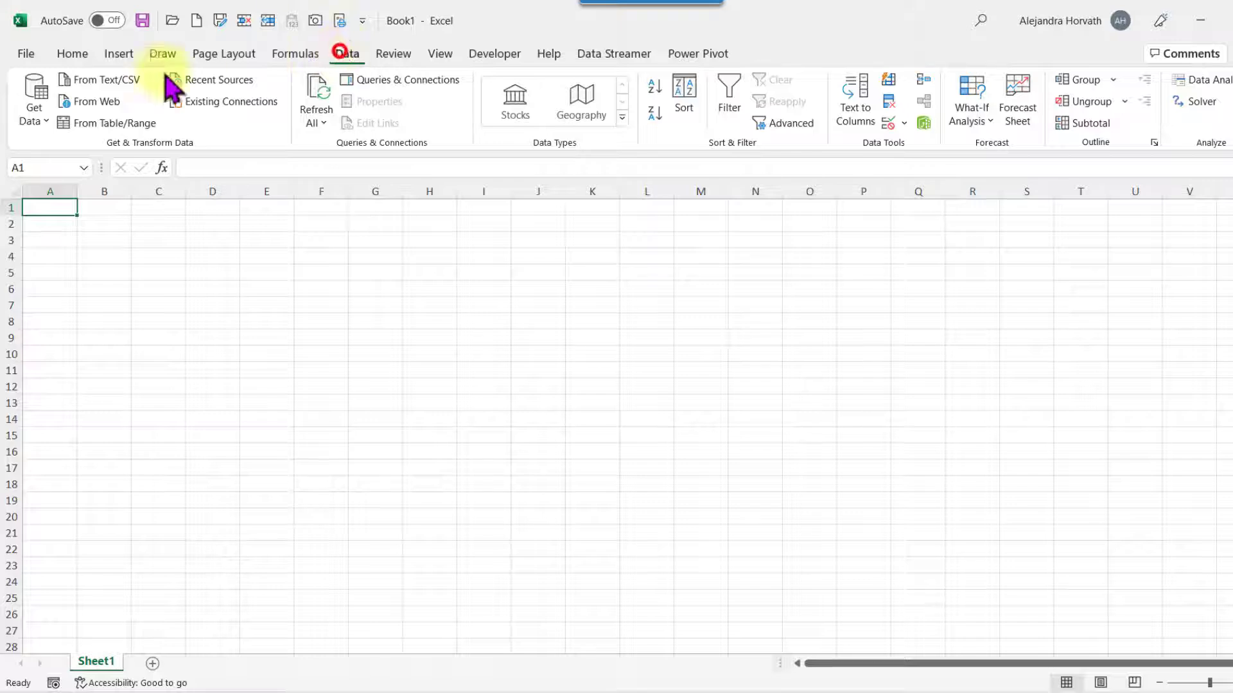
click(34, 104)
click(63, 151)
click(295, 353)
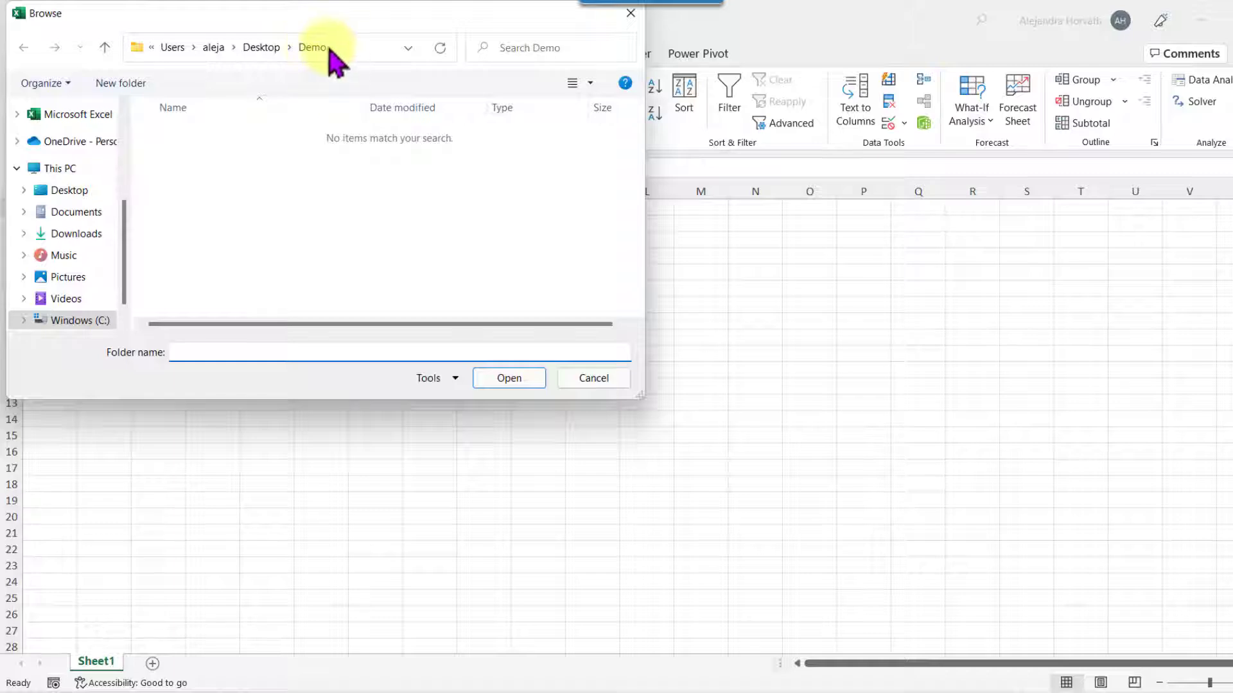
click(532, 380)
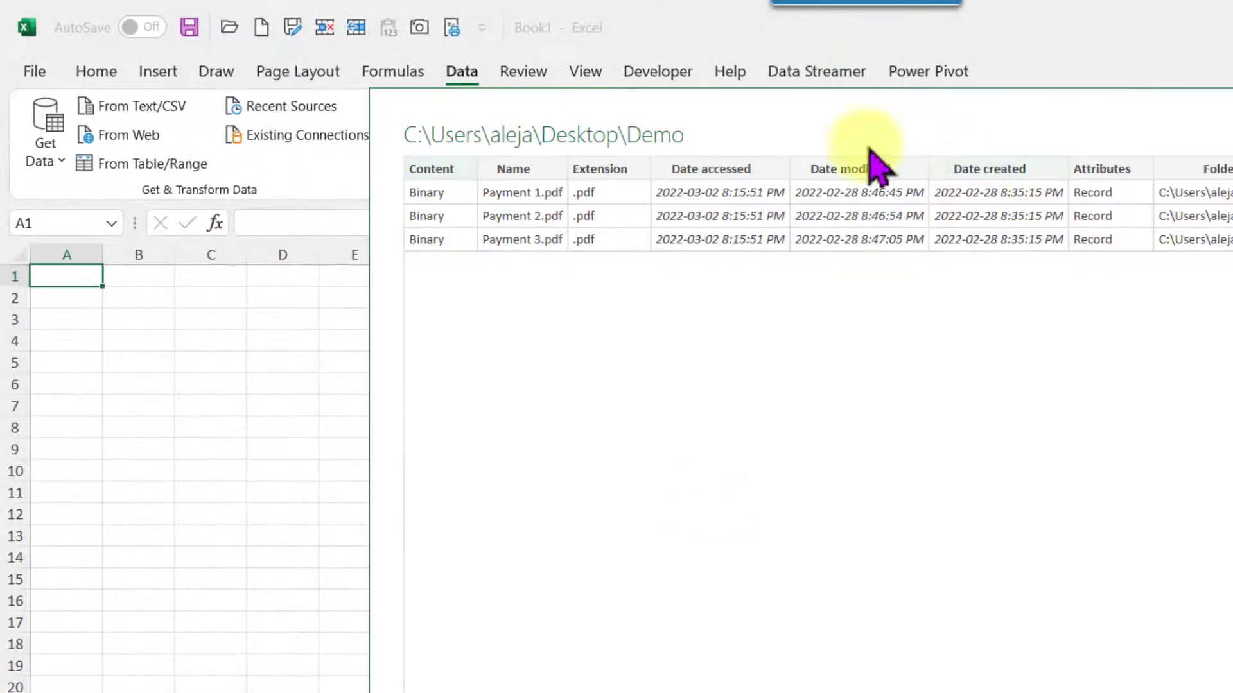
- Choose to combine and transform the PDF files found in the Demo folder
drag(817, 105, 696, 107)
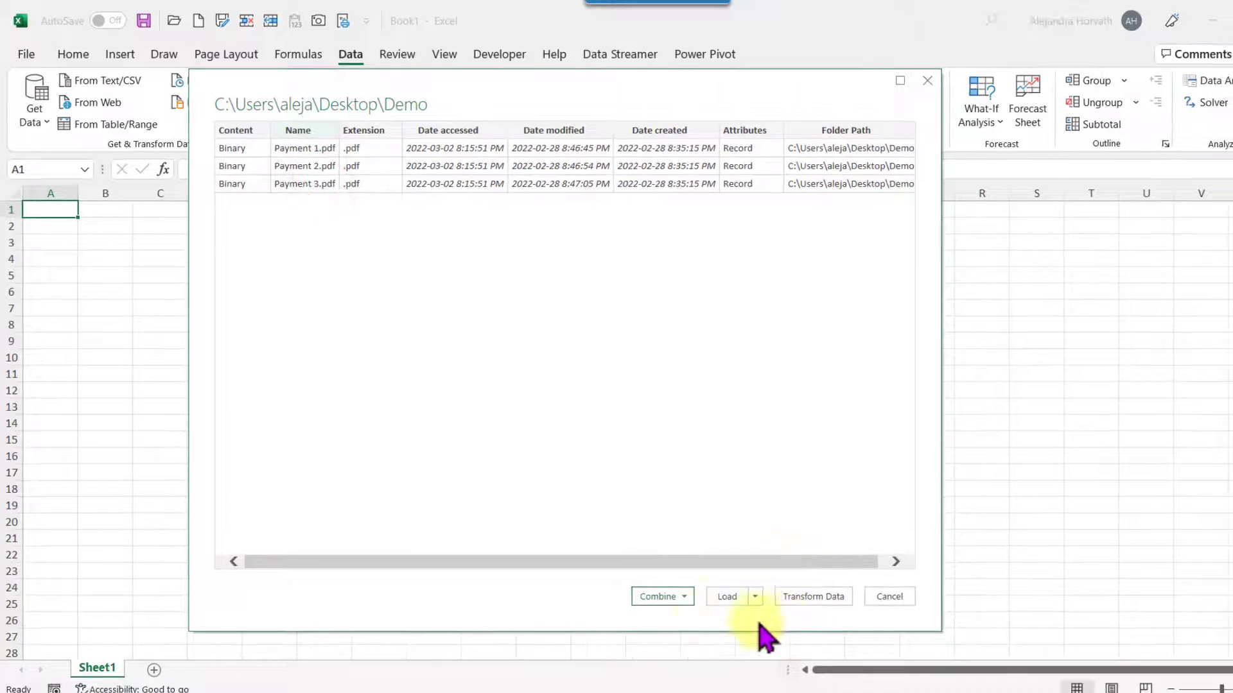
click(684, 597)
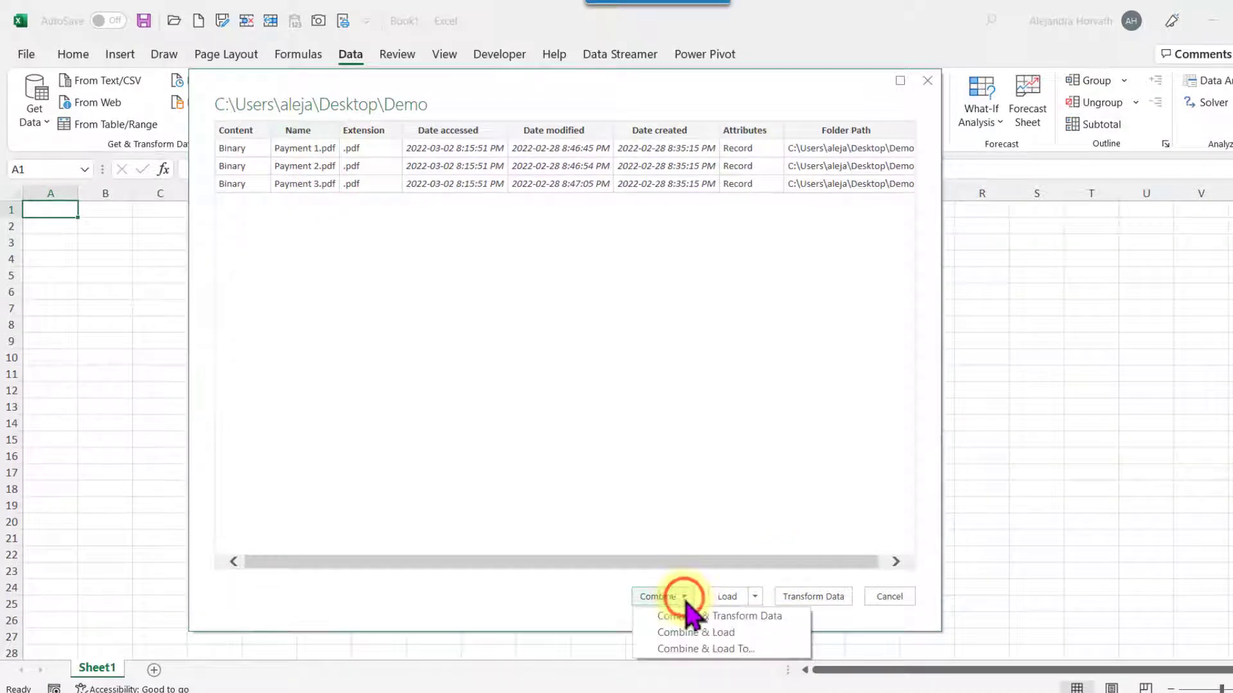
click(762, 618)
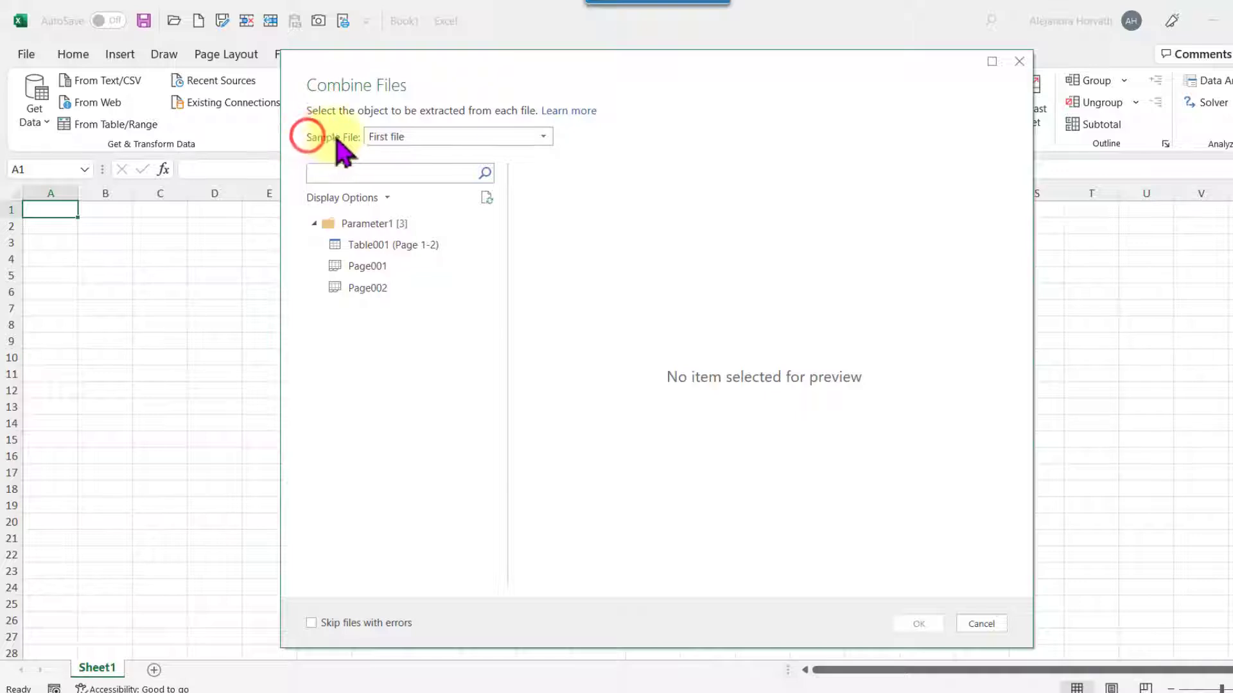
- Combine the files using First file as the sample and Table001 (Page 1-2) as the object to extract
click(443, 137)
click(443, 136)
click(445, 136)
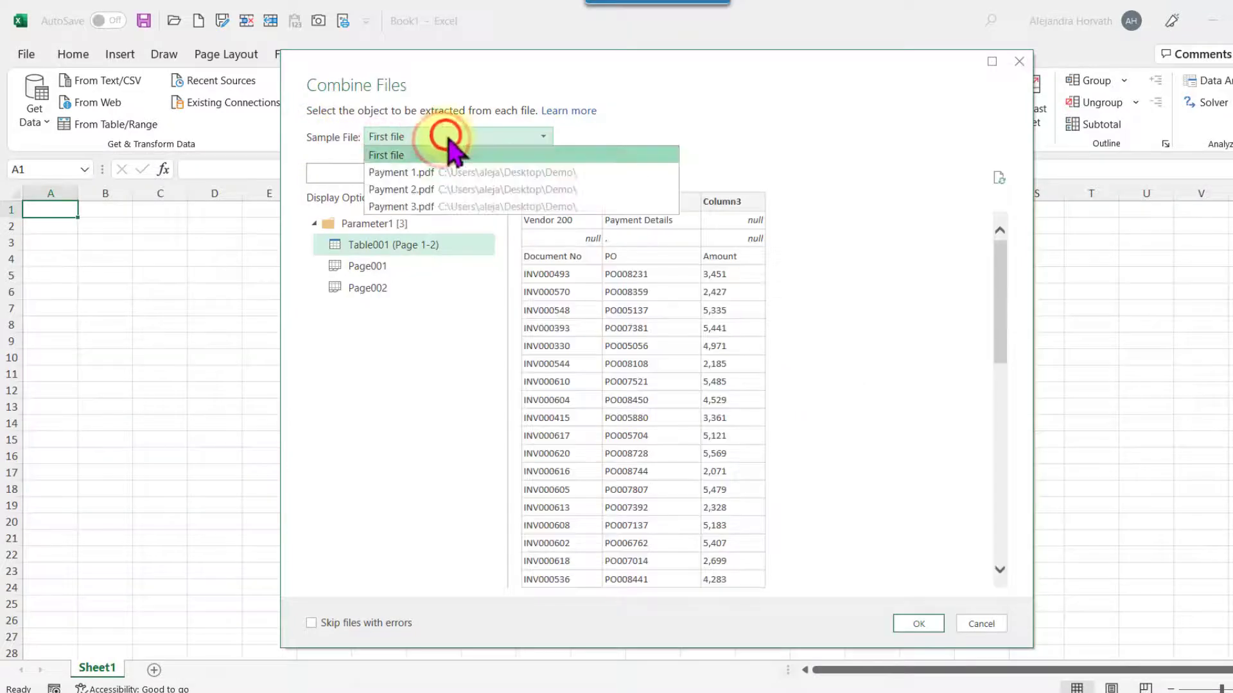
click(577, 136)
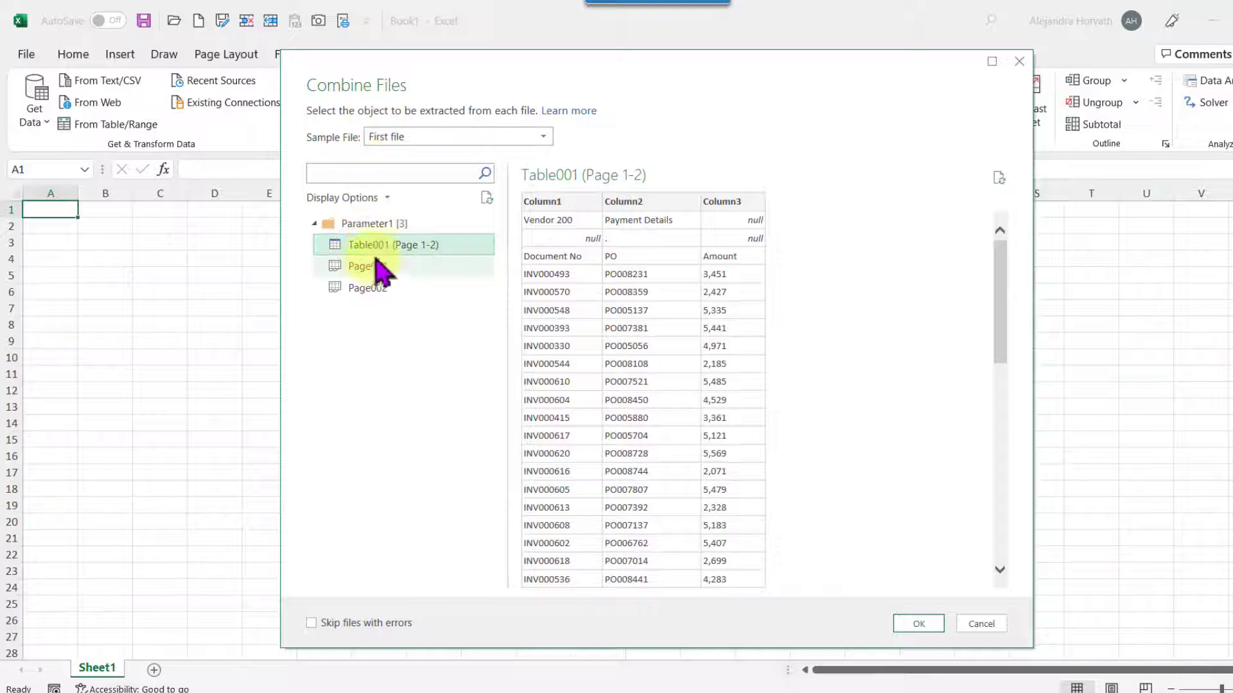
click(372, 266)
click(383, 288)
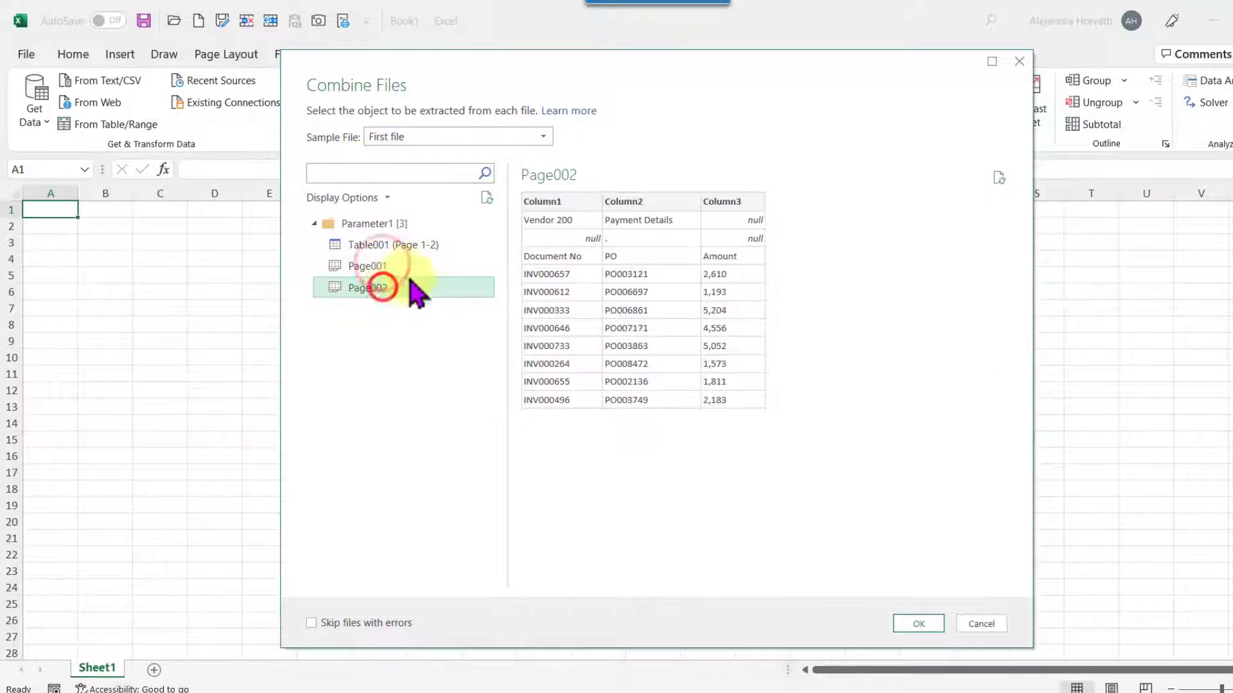
click(414, 245)
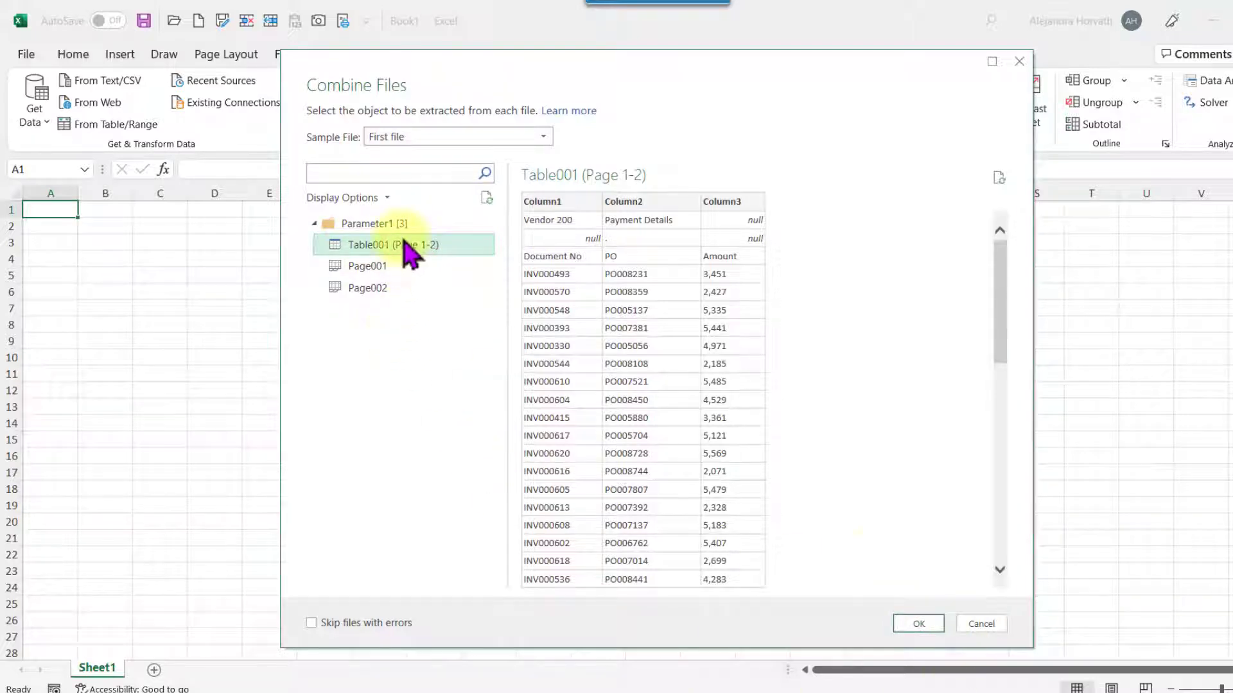
click(917, 622)
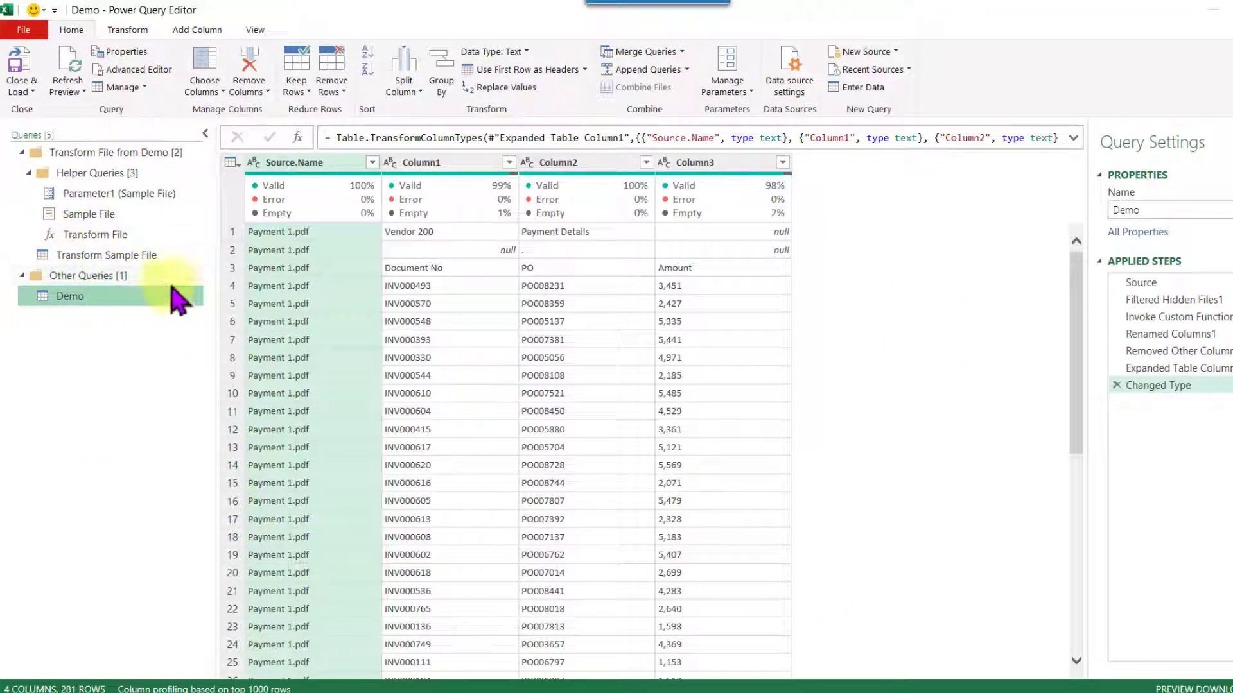
- Check the Transform Sample File query, and delete the Changed Type step from the Demo query
click(164, 255)
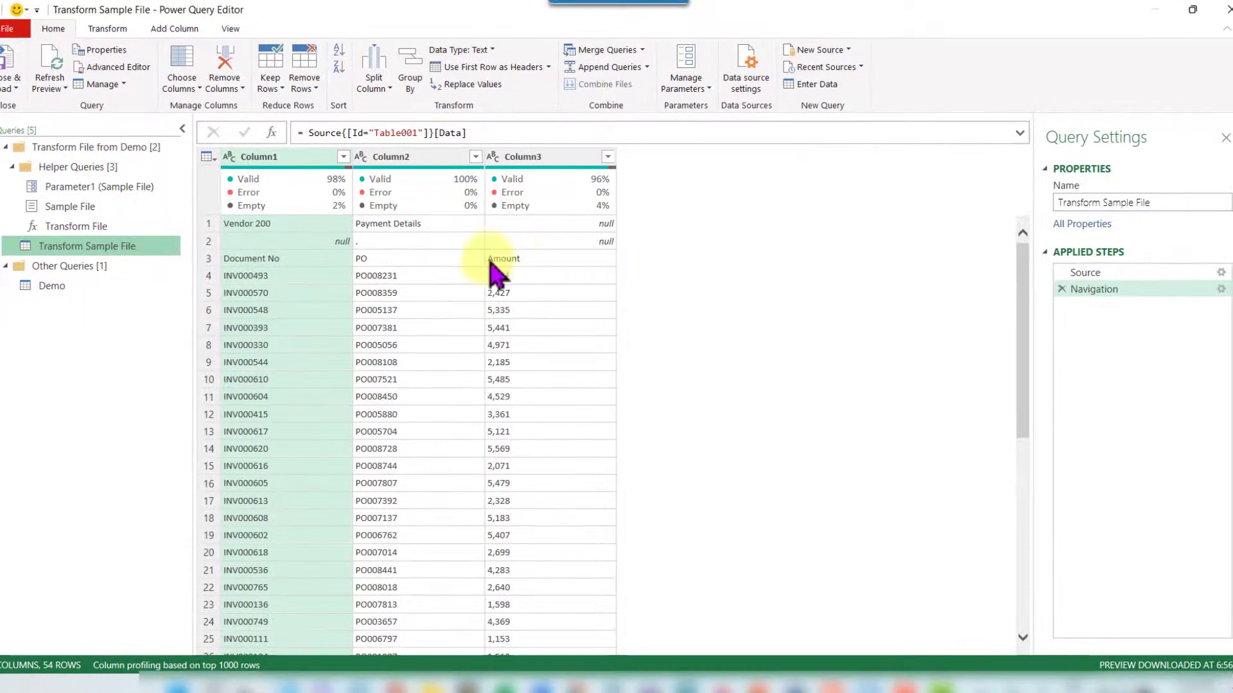
click(63, 289)
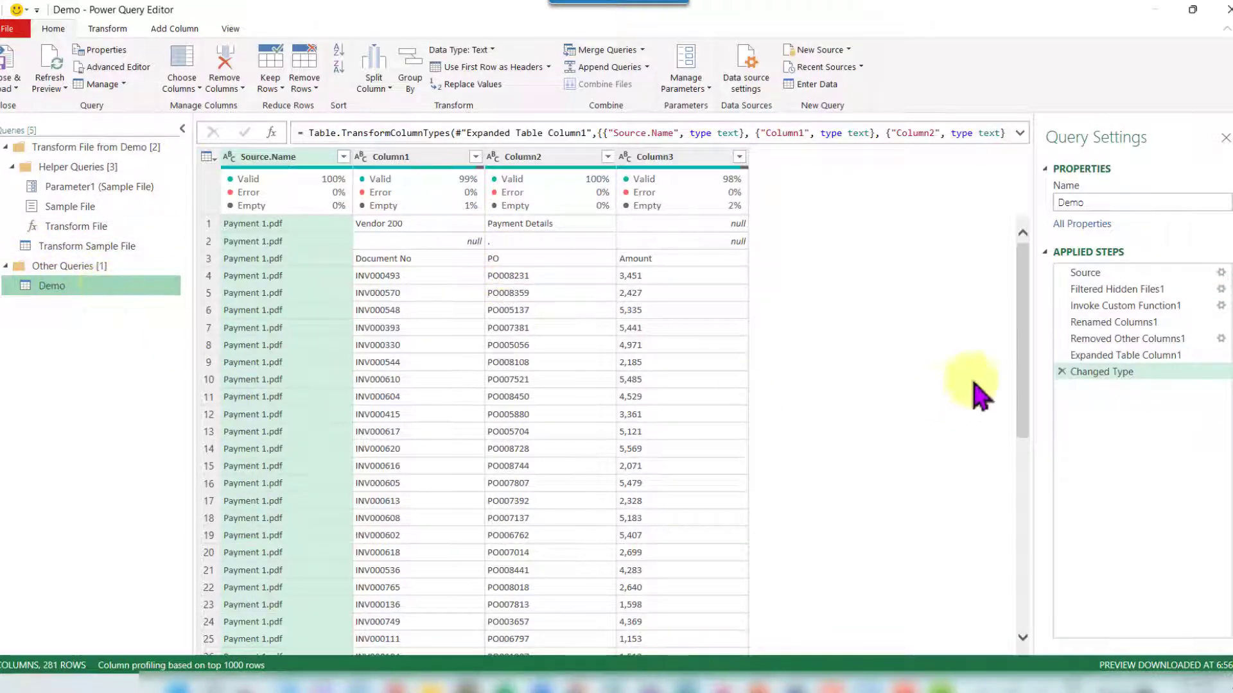
click(1086, 374)
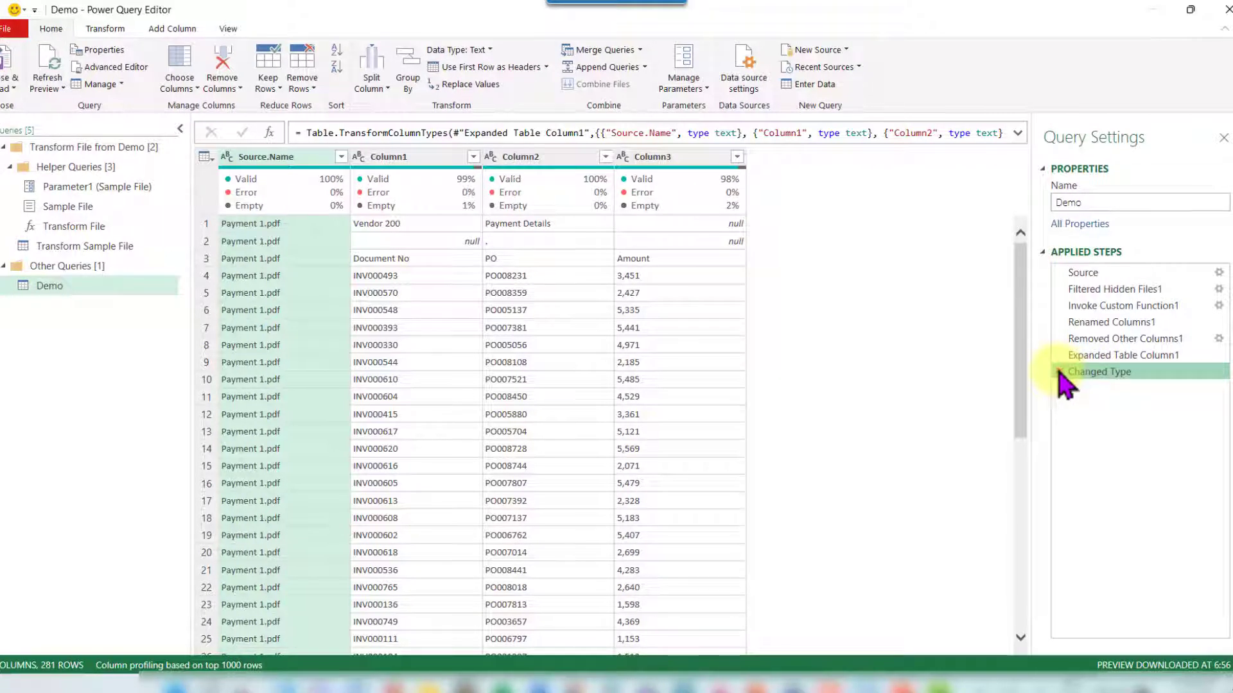
click(1058, 373)
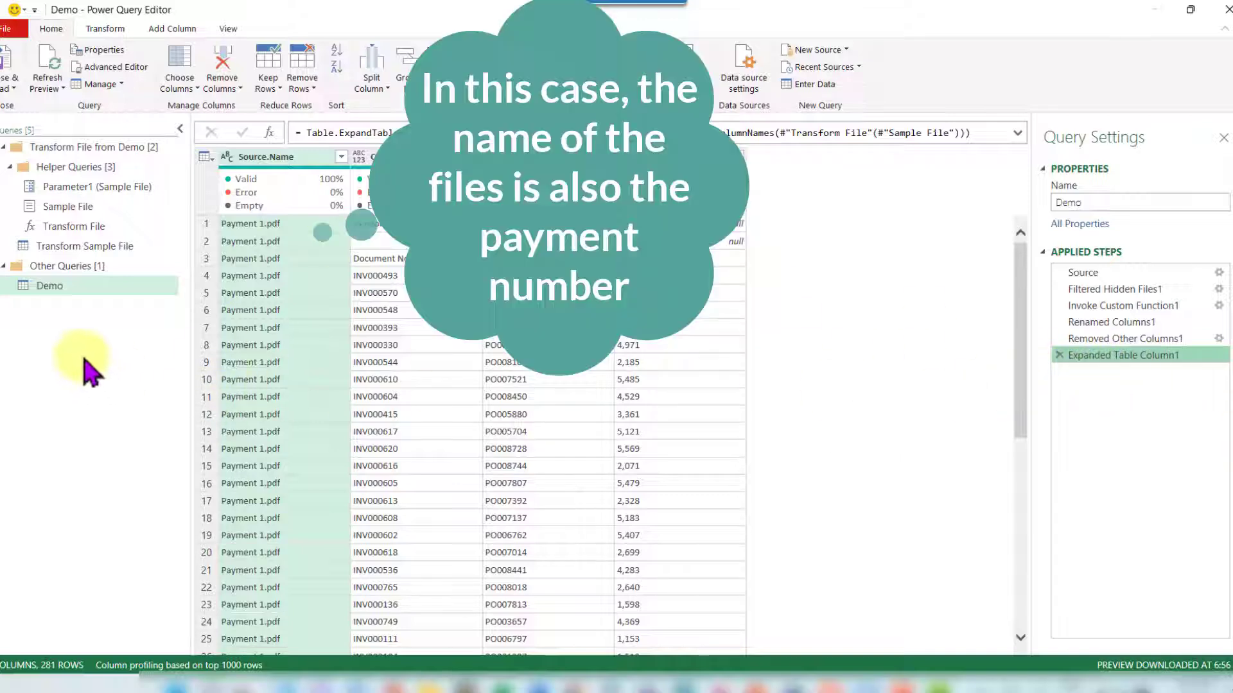
click(104, 285)
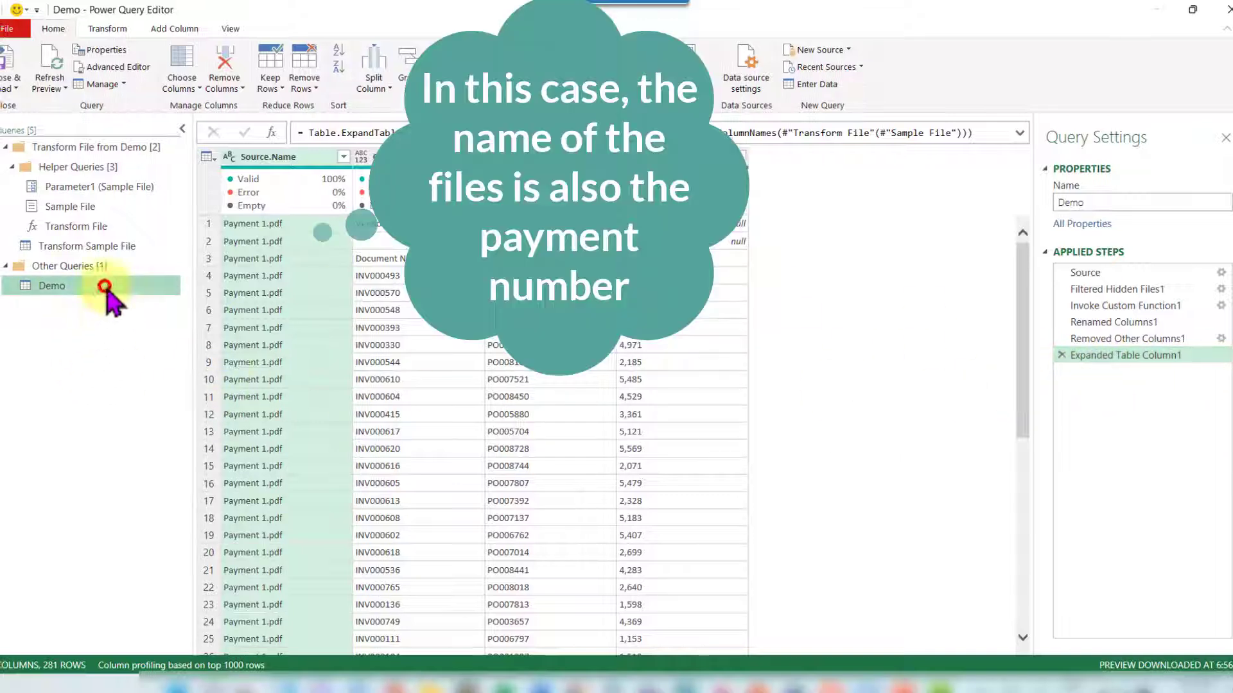
- Compare the Demo query, including its Source.Name column, with the Transform Sample File query
click(269, 159)
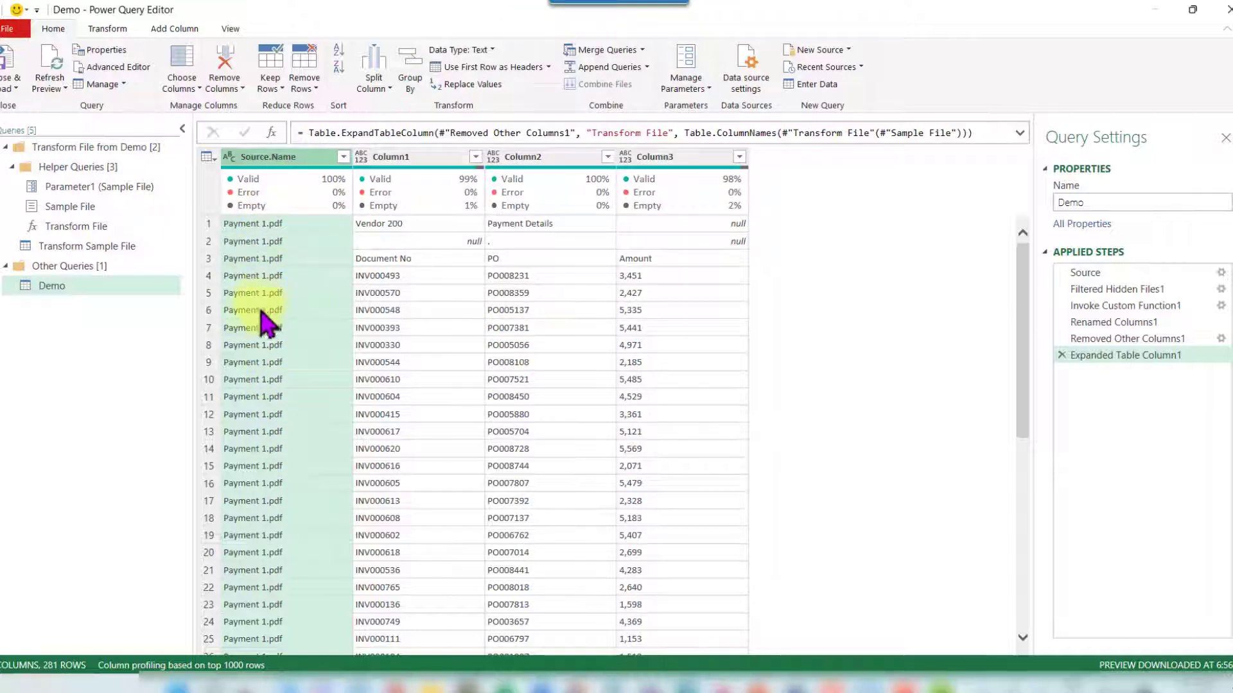
click(122, 245)
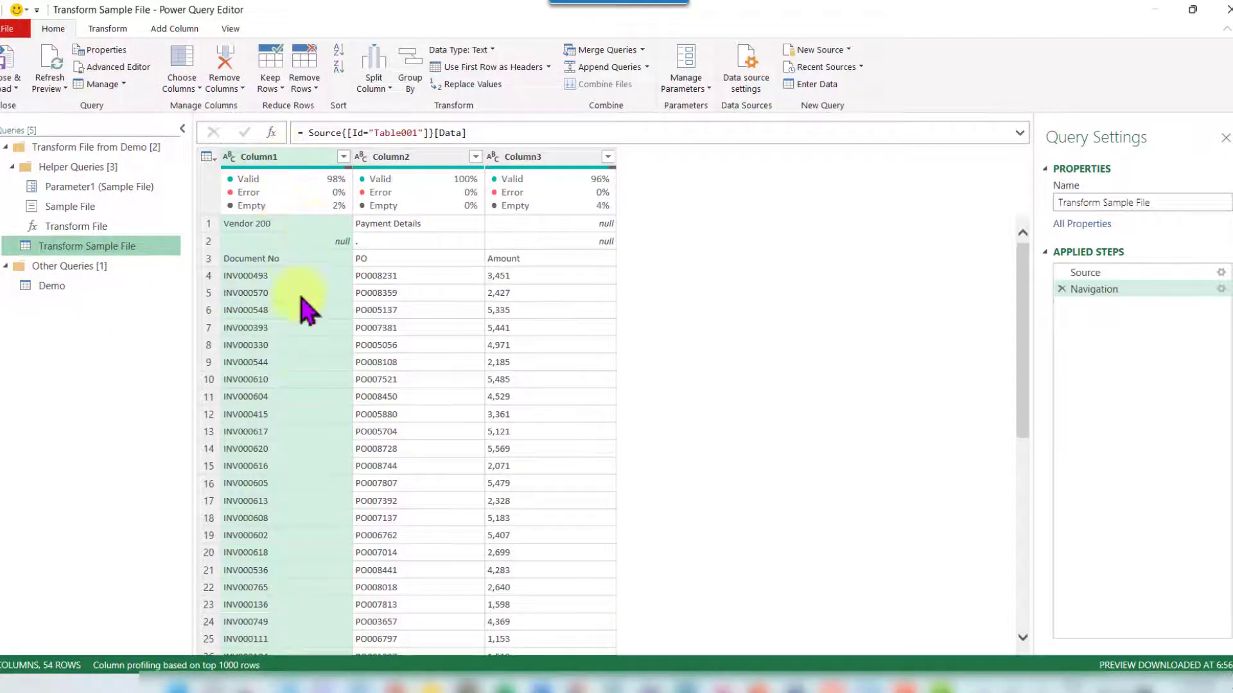
click(67, 287)
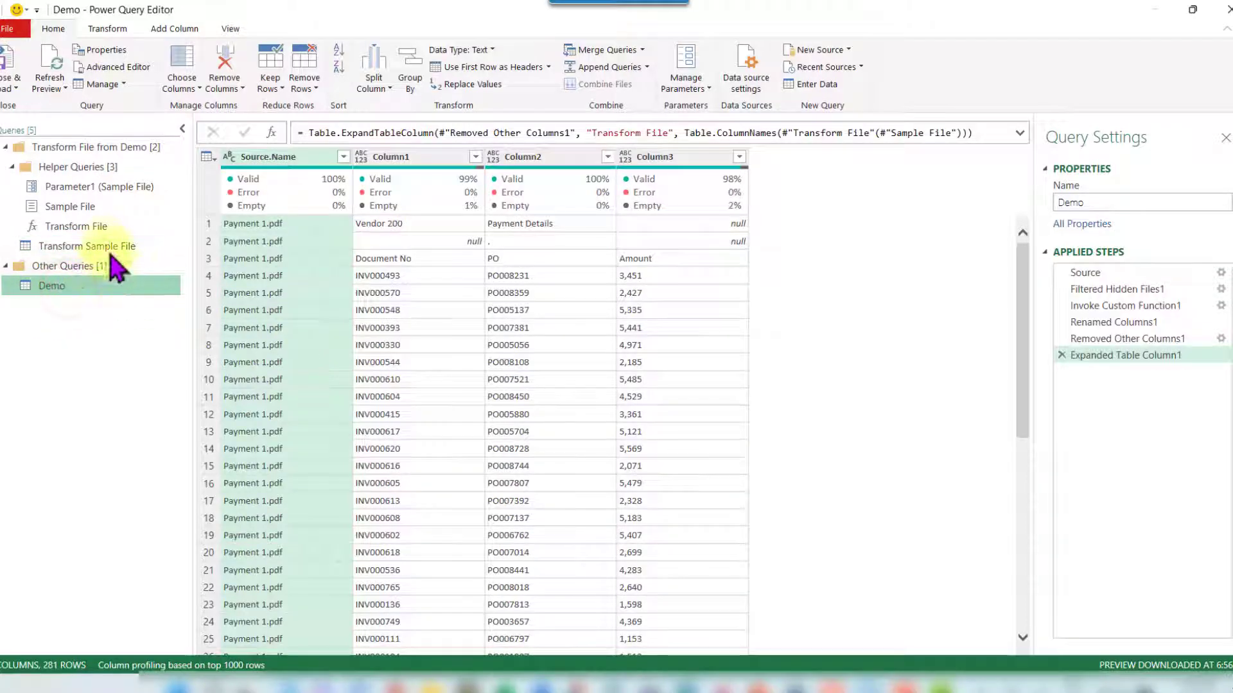
- Examine the Sample File query's Source and Navigation steps and the full formula of the Transform File function
click(58, 206)
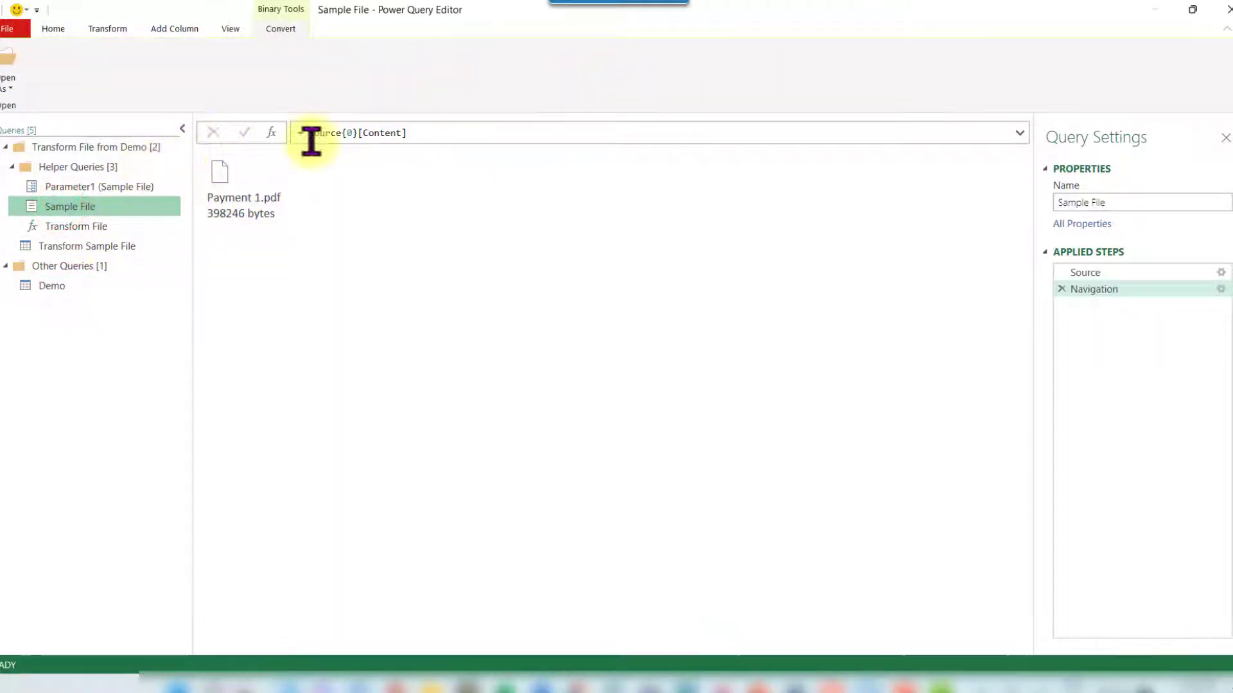
drag(311, 140, 423, 141)
click(1120, 267)
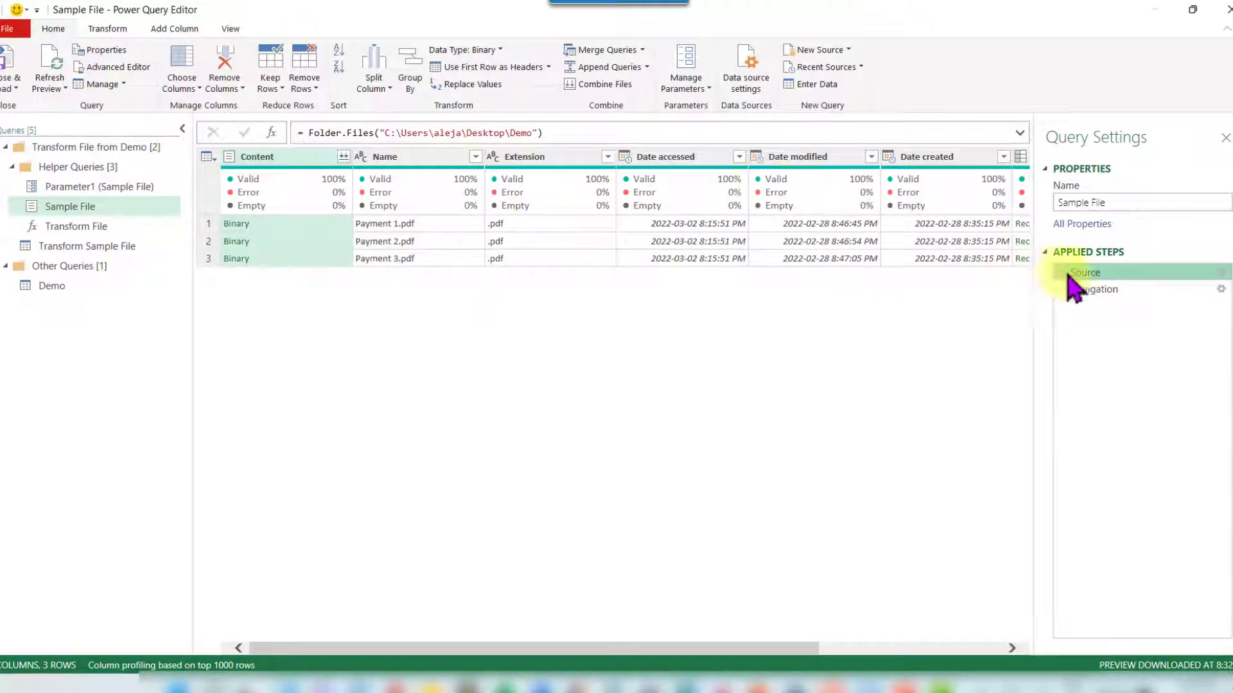
click(1099, 290)
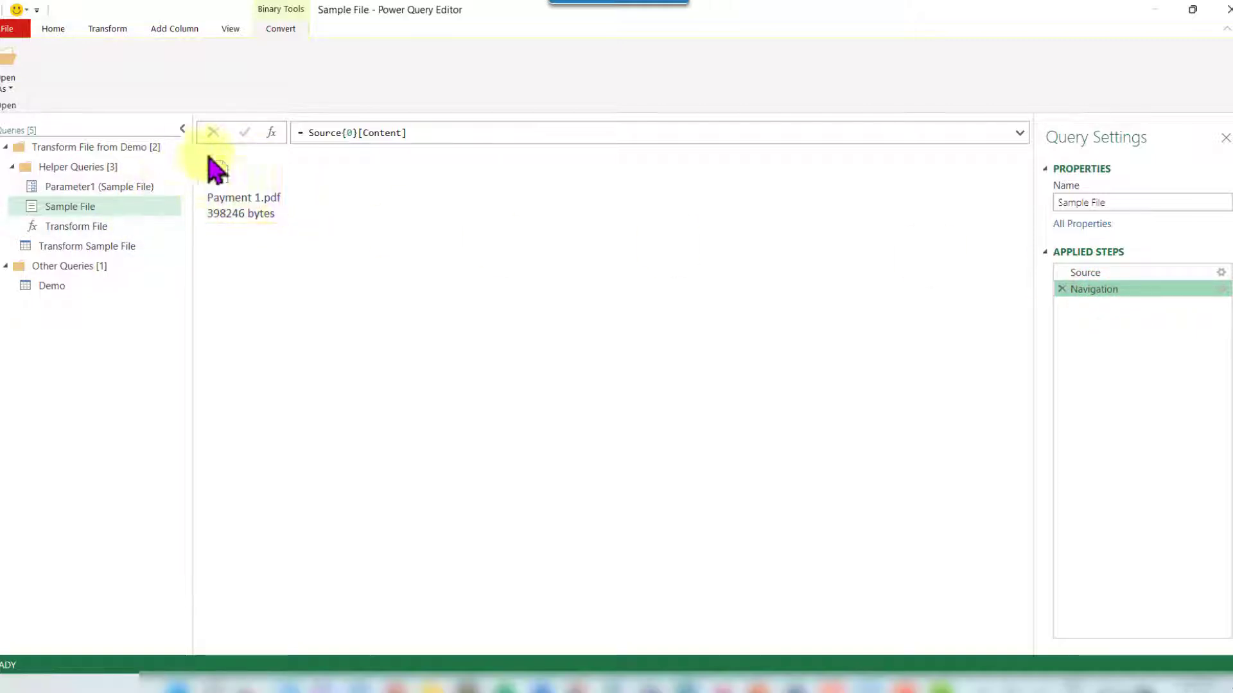
click(96, 226)
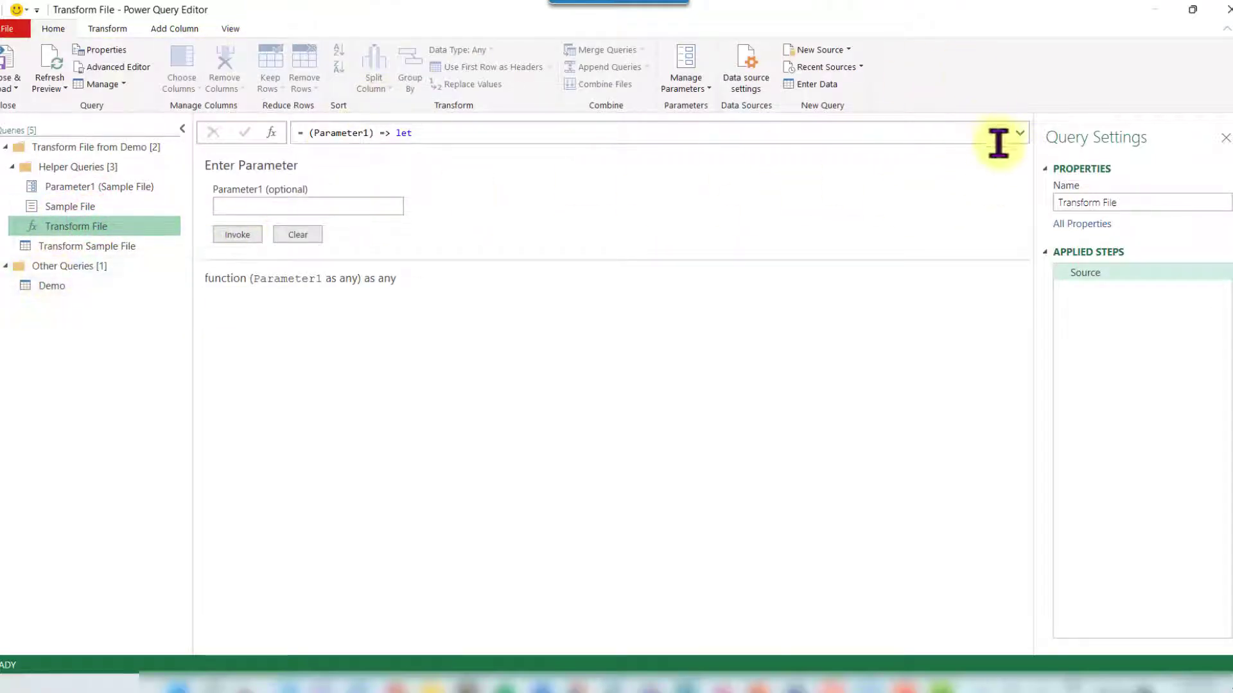
click(1020, 134)
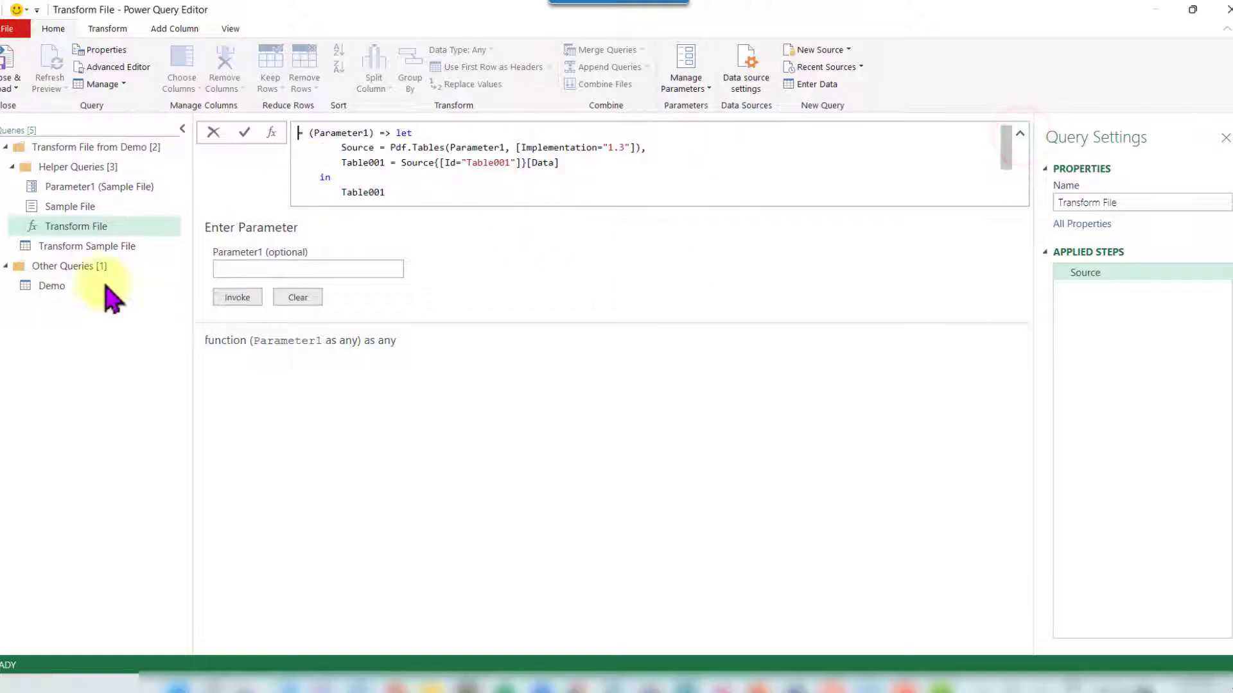
- Examine the title, blank and header rows at the start of the Transform Sample File query
click(90, 246)
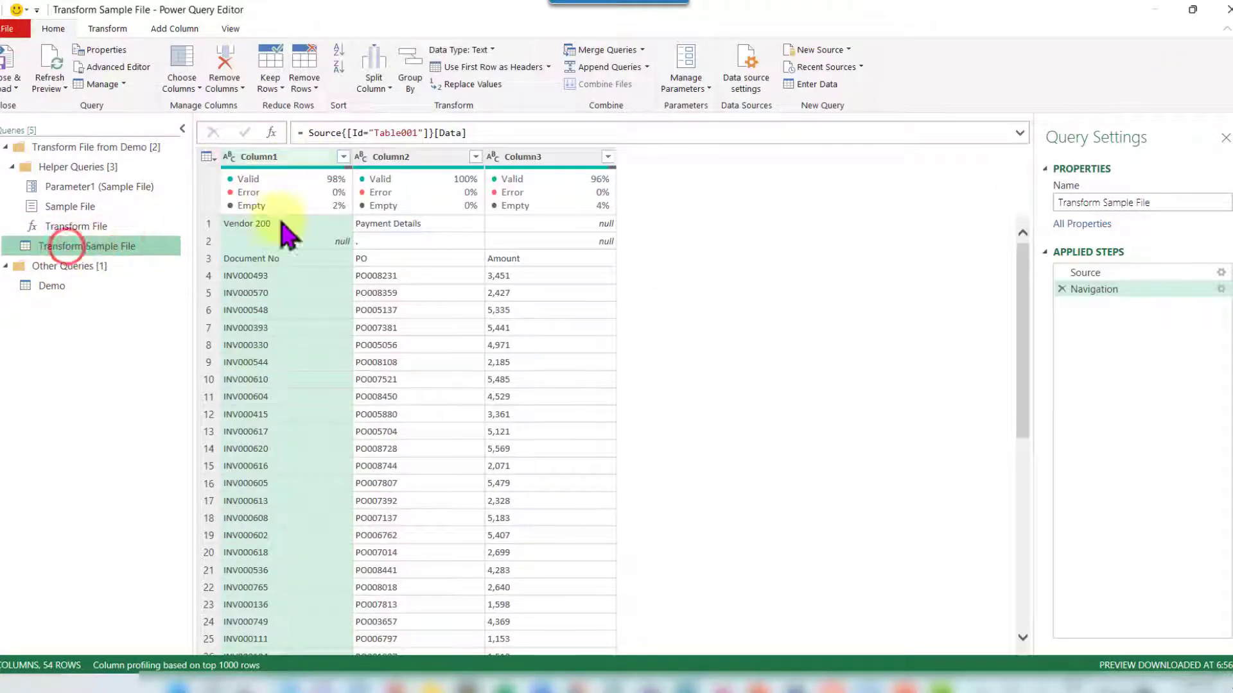
click(287, 226)
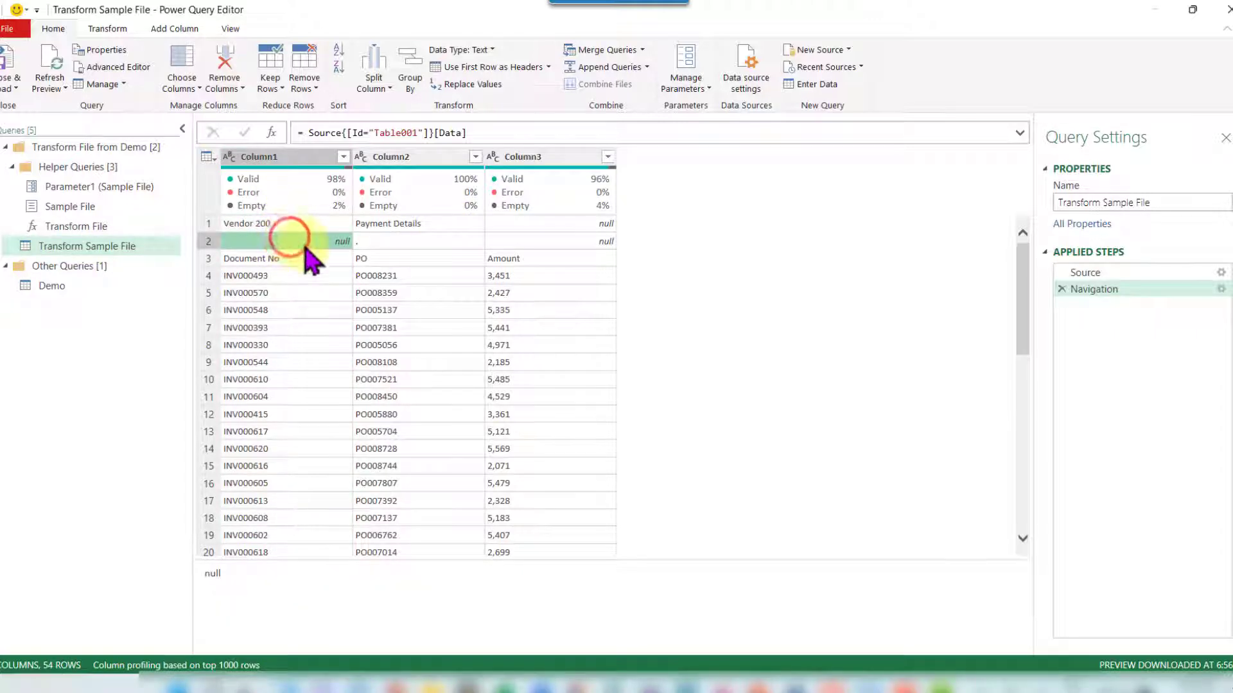
click(283, 250)
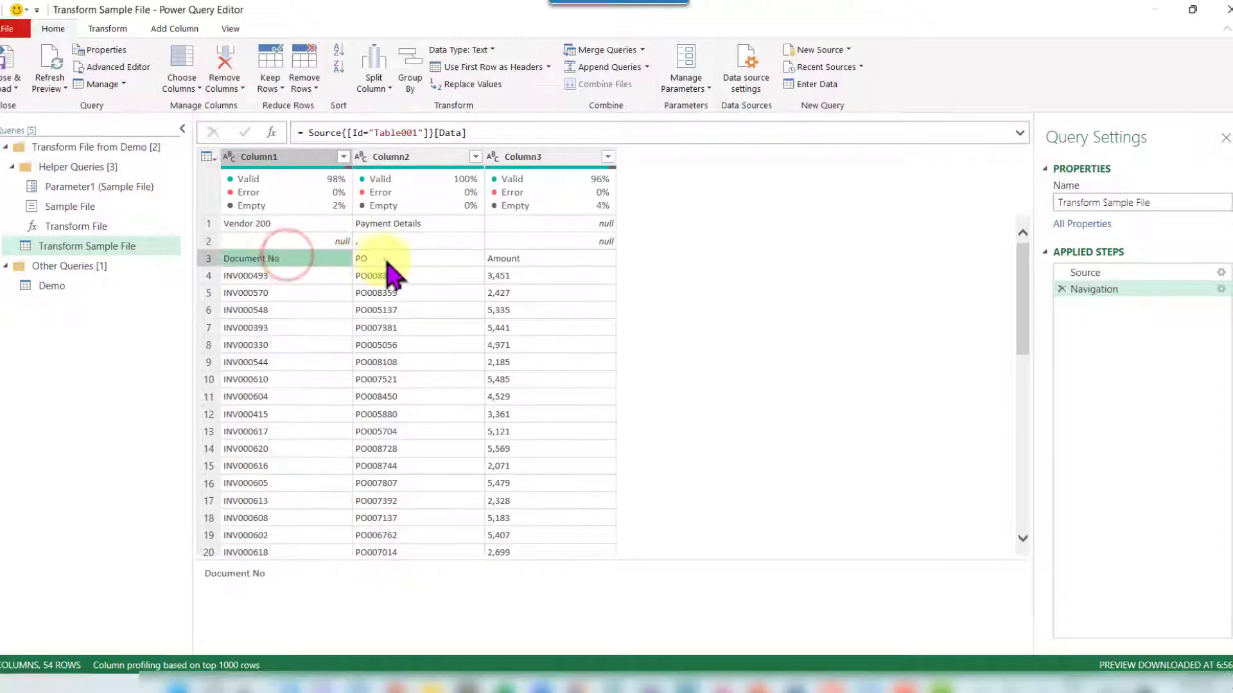
click(380, 257)
click(307, 256)
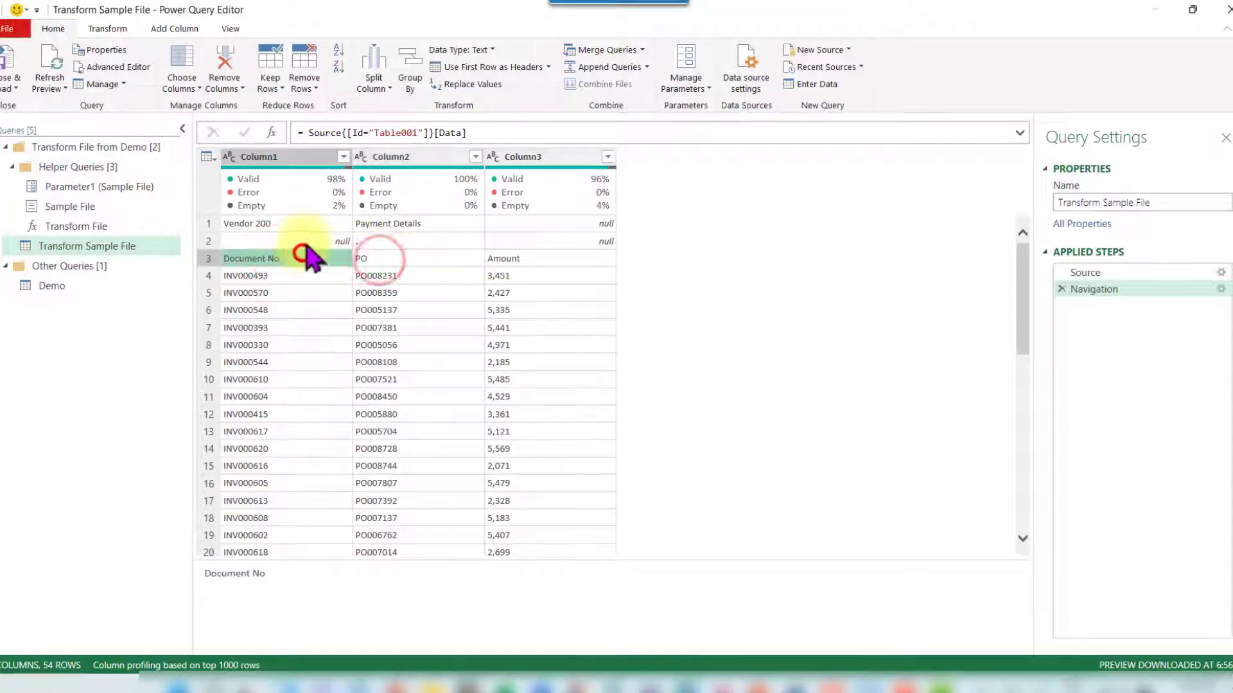
click(303, 241)
click(323, 223)
click(321, 237)
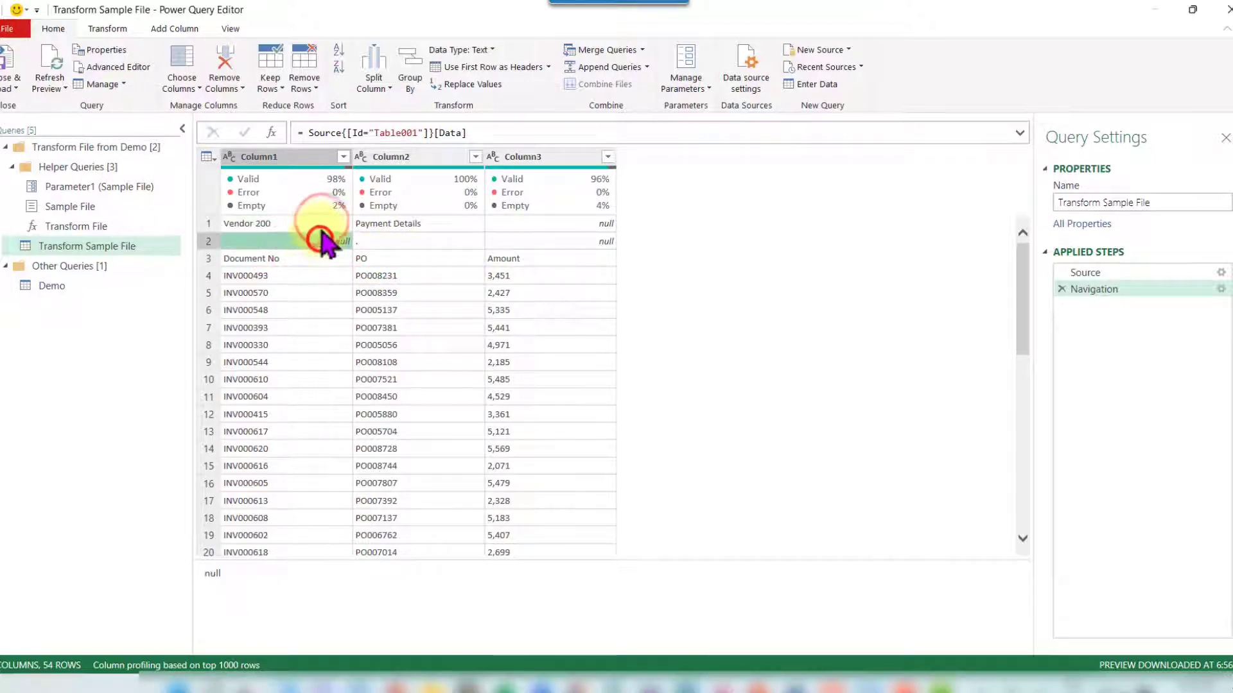
click(320, 222)
click(317, 241)
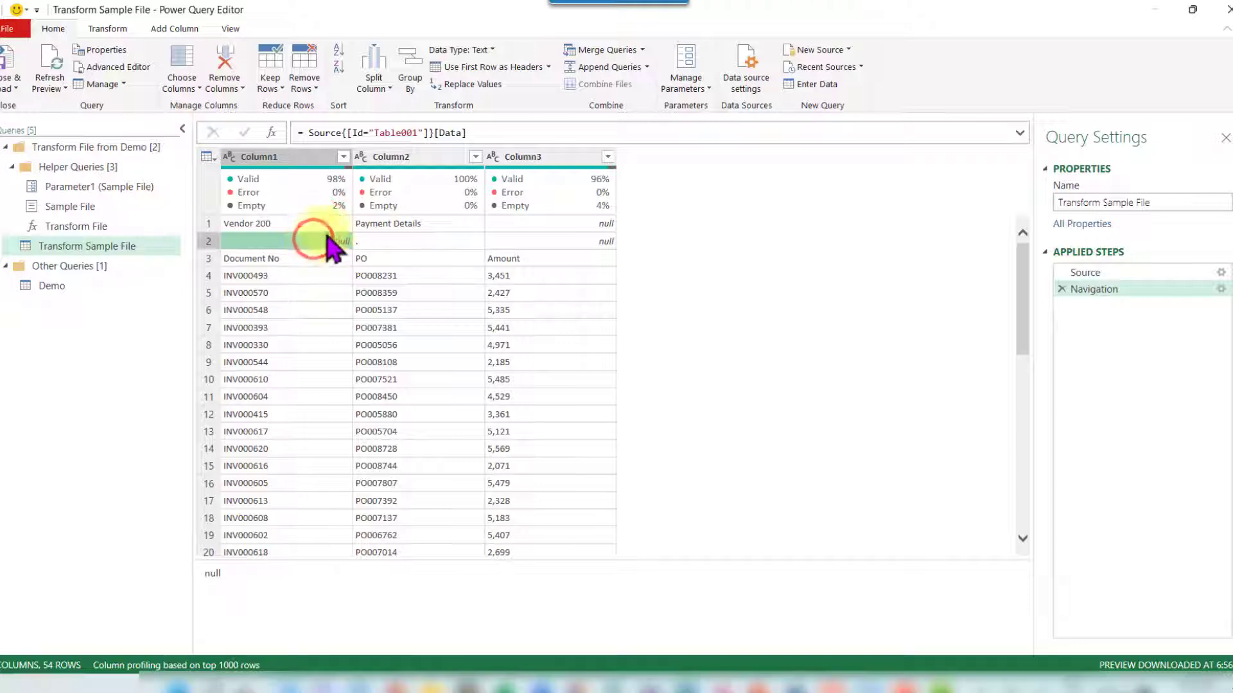
click(302, 252)
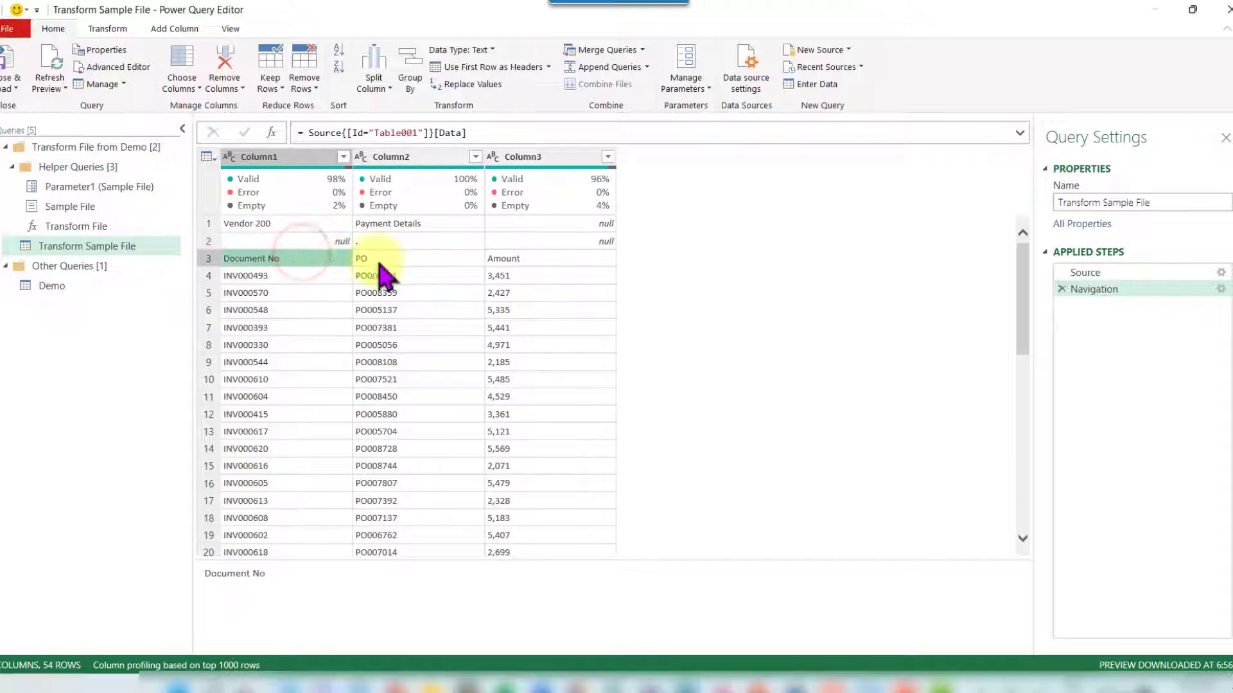
- Add a custom step after Navigation in the Transform Sample File query and rename it Titles
mouse_move(295, 169)
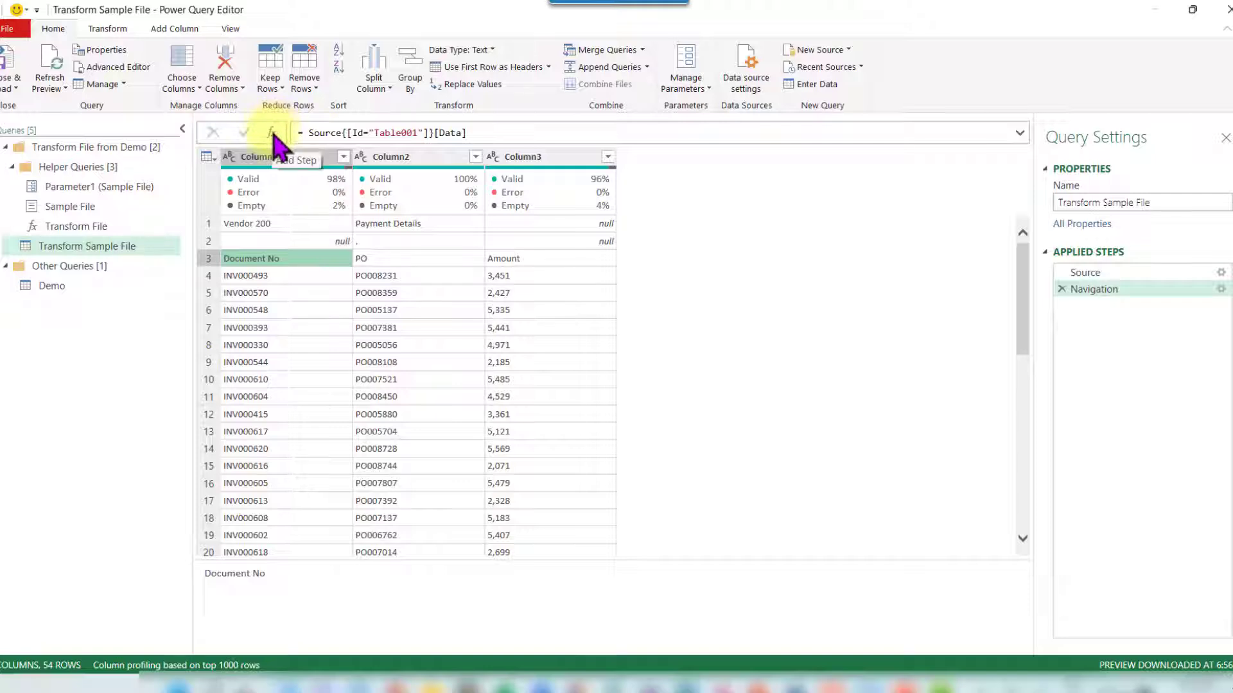
click(273, 133)
click(1092, 307)
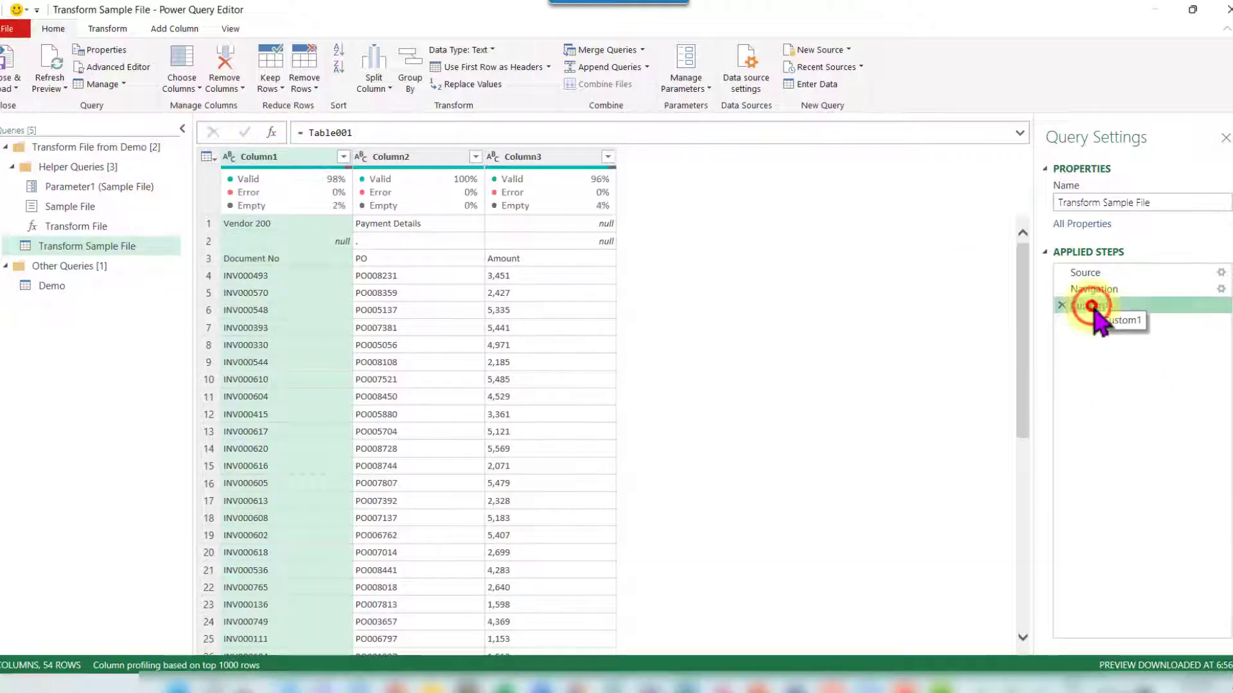
click(1137, 307)
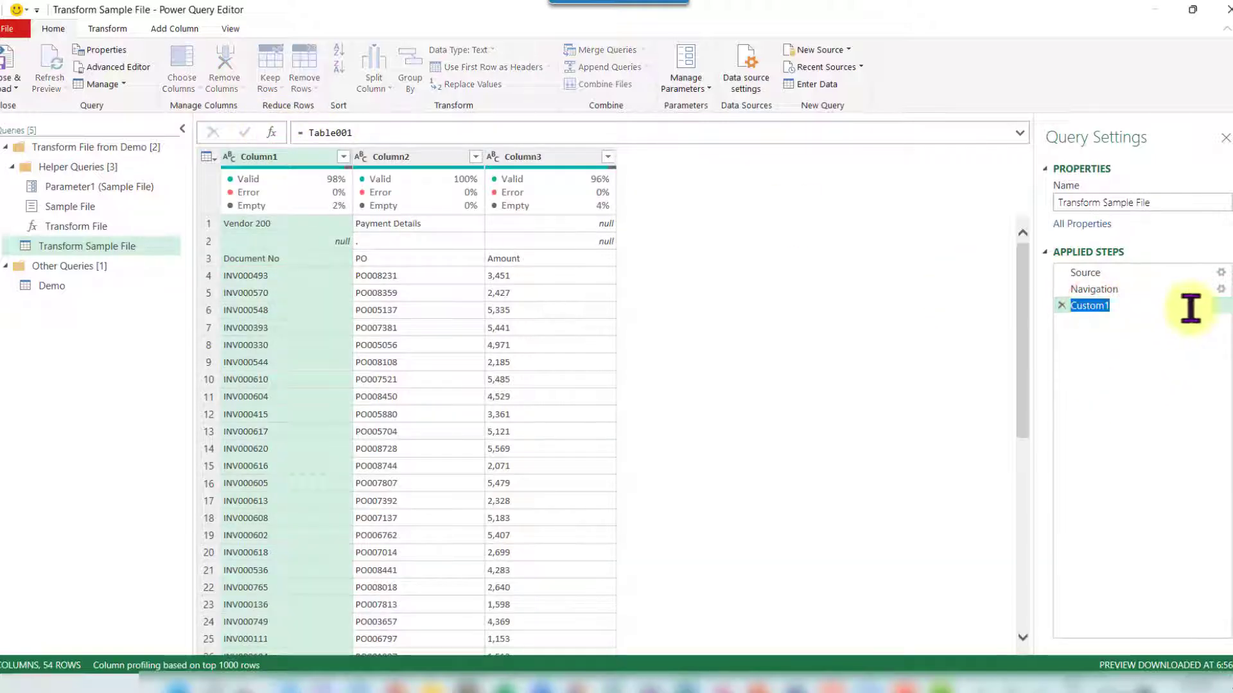
text(Titl)
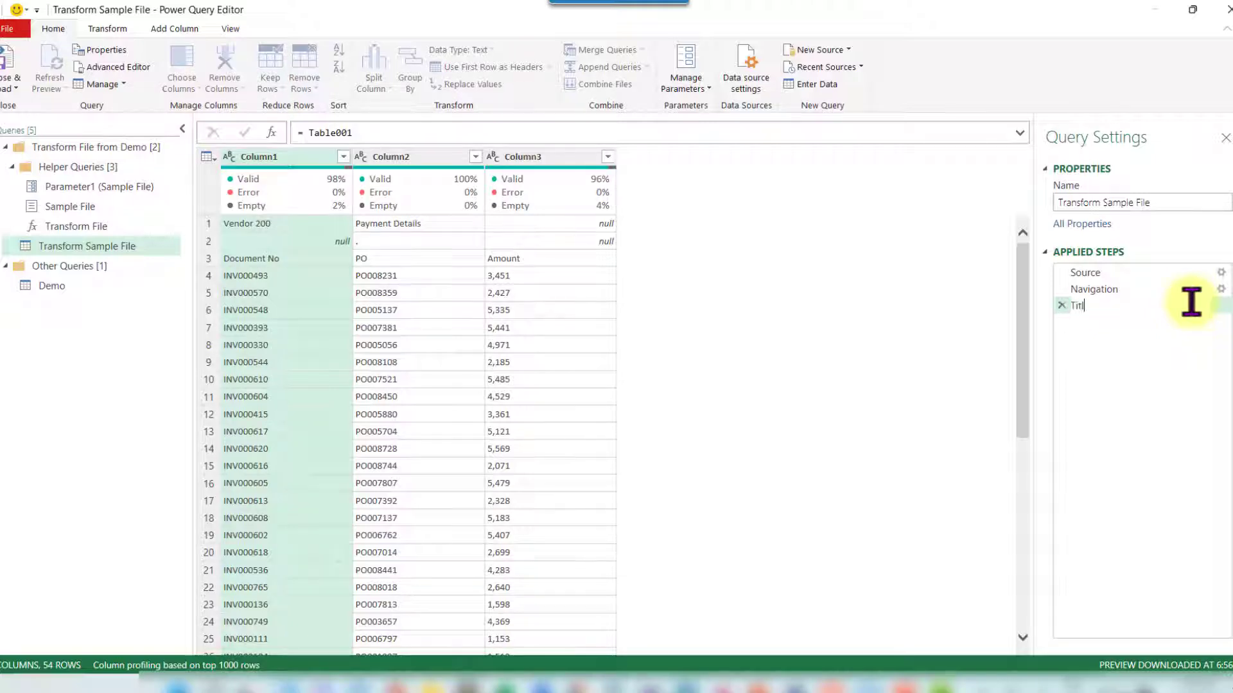
text(es)
key(Return)
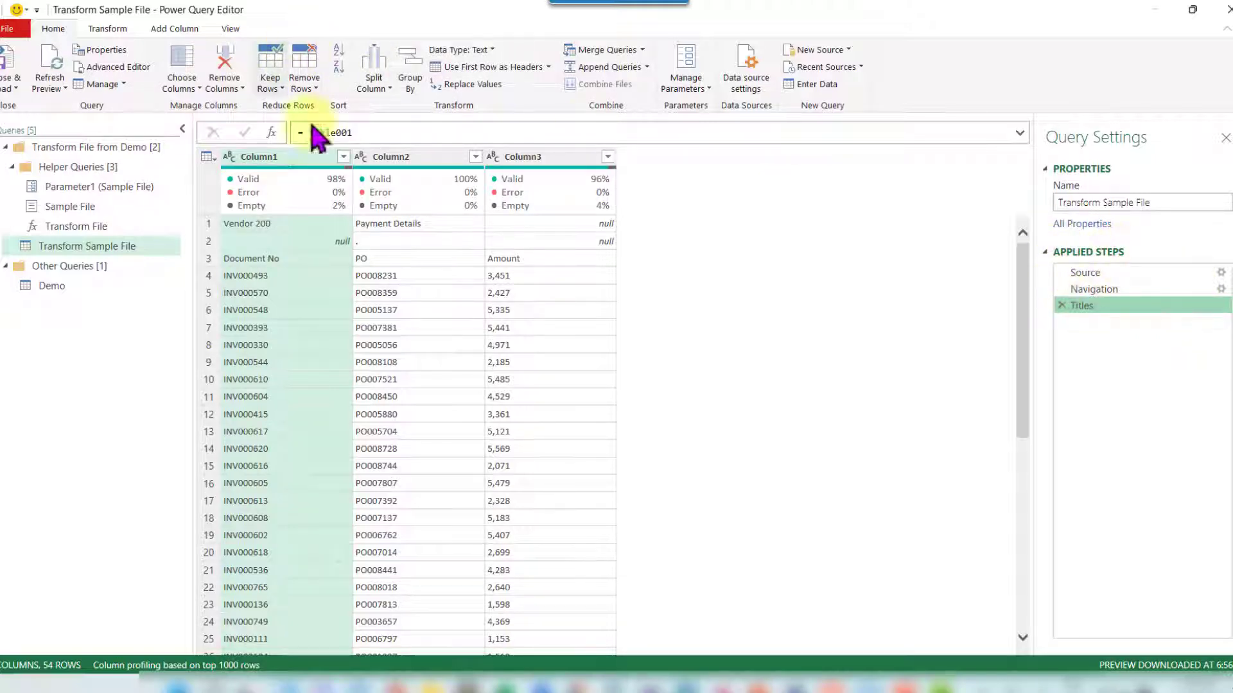
- Compare the formulas and data of the Navigation and Titles steps
click(383, 132)
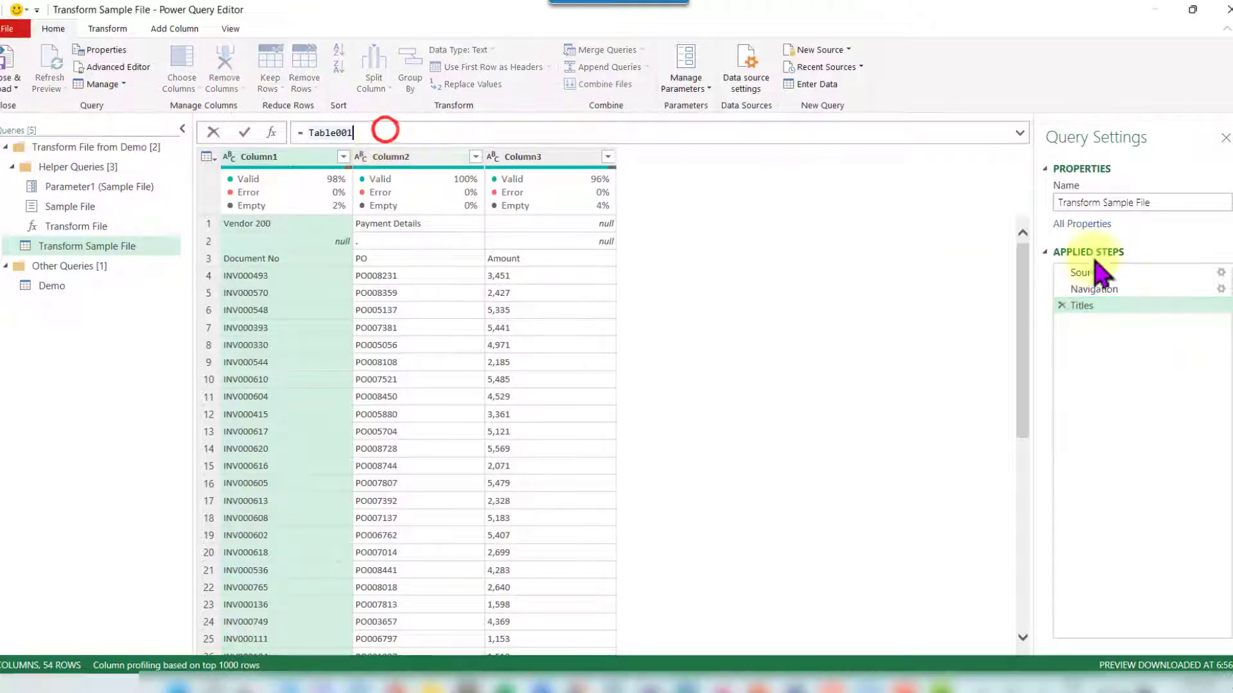
click(1116, 286)
click(1117, 289)
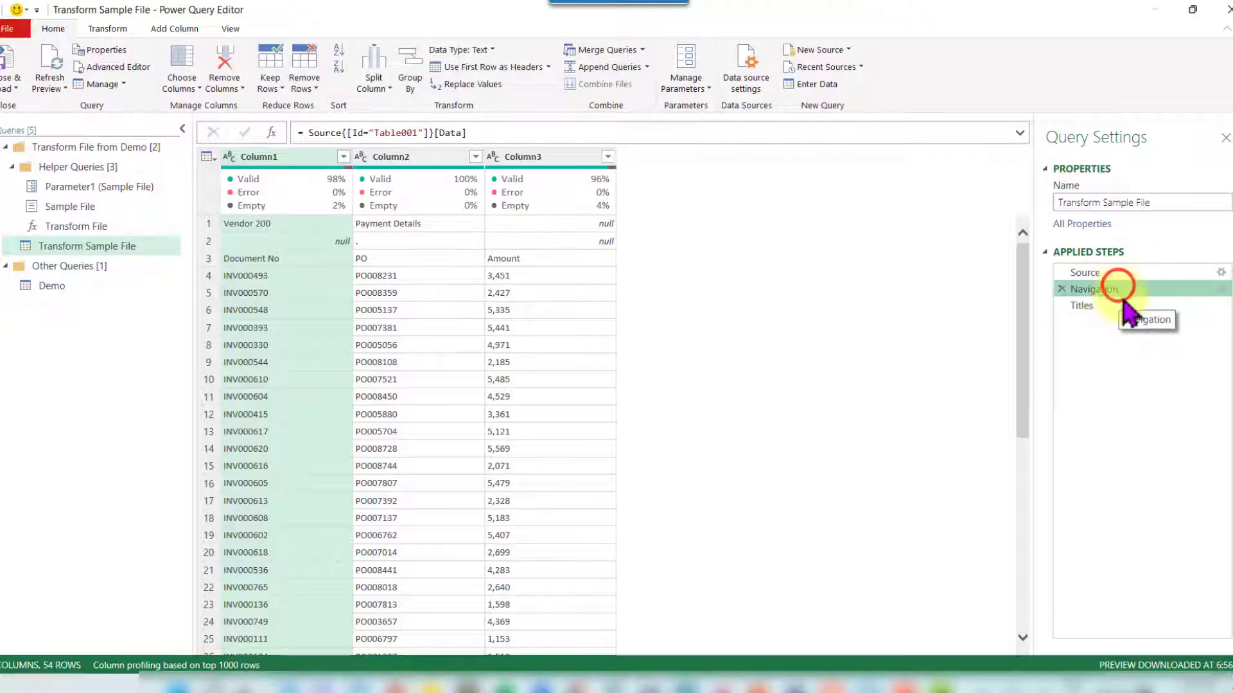
click(1114, 304)
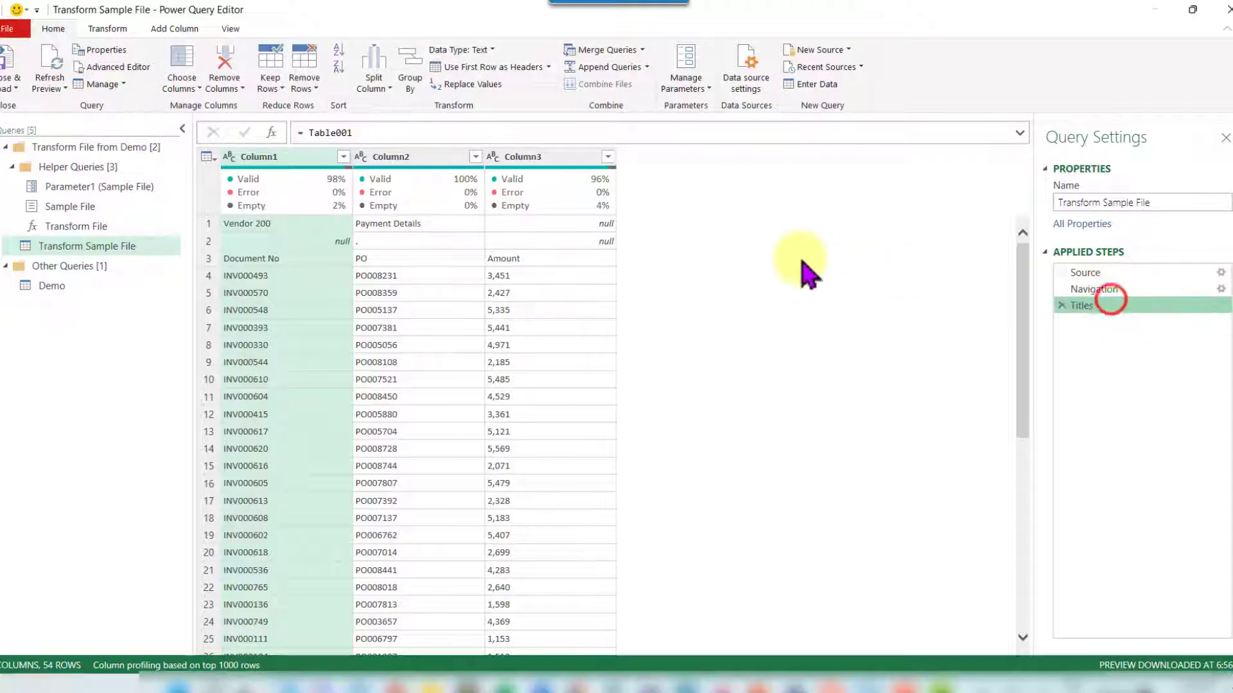
click(1105, 289)
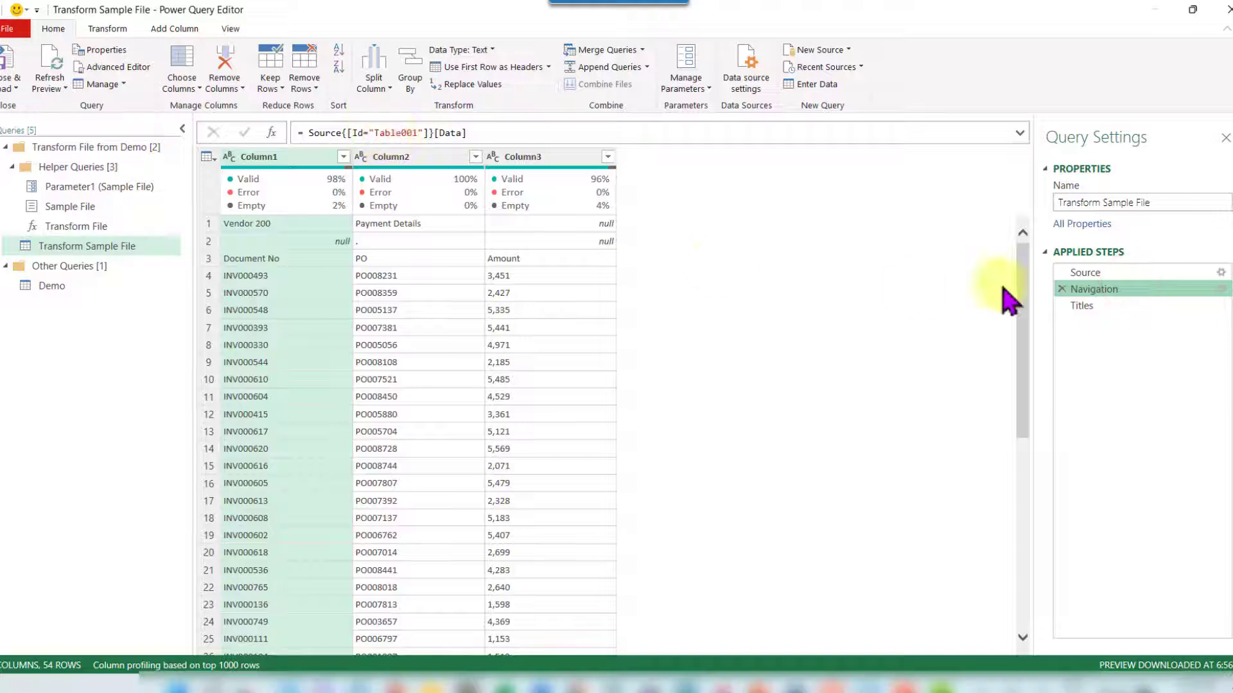
- Begin a Table.Skip function in the Titles step's formula with Table001 as its first argument
key(Down)
click(309, 132)
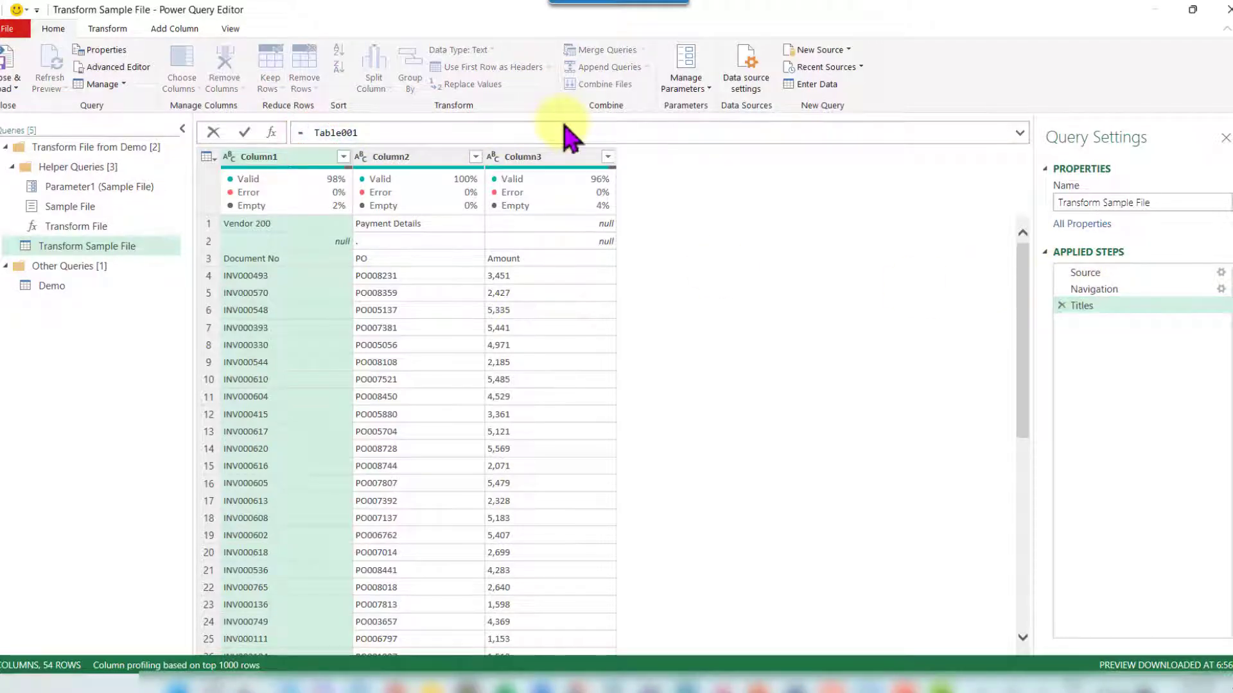
text(Tabl)
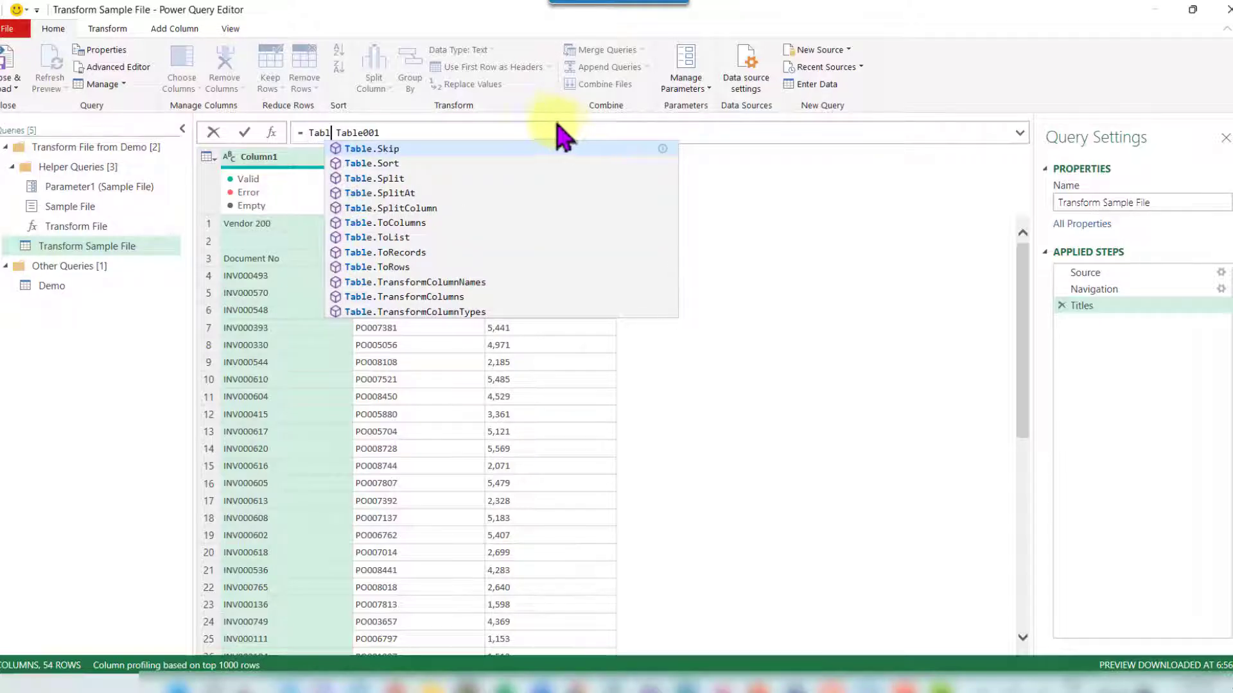
click(372, 149)
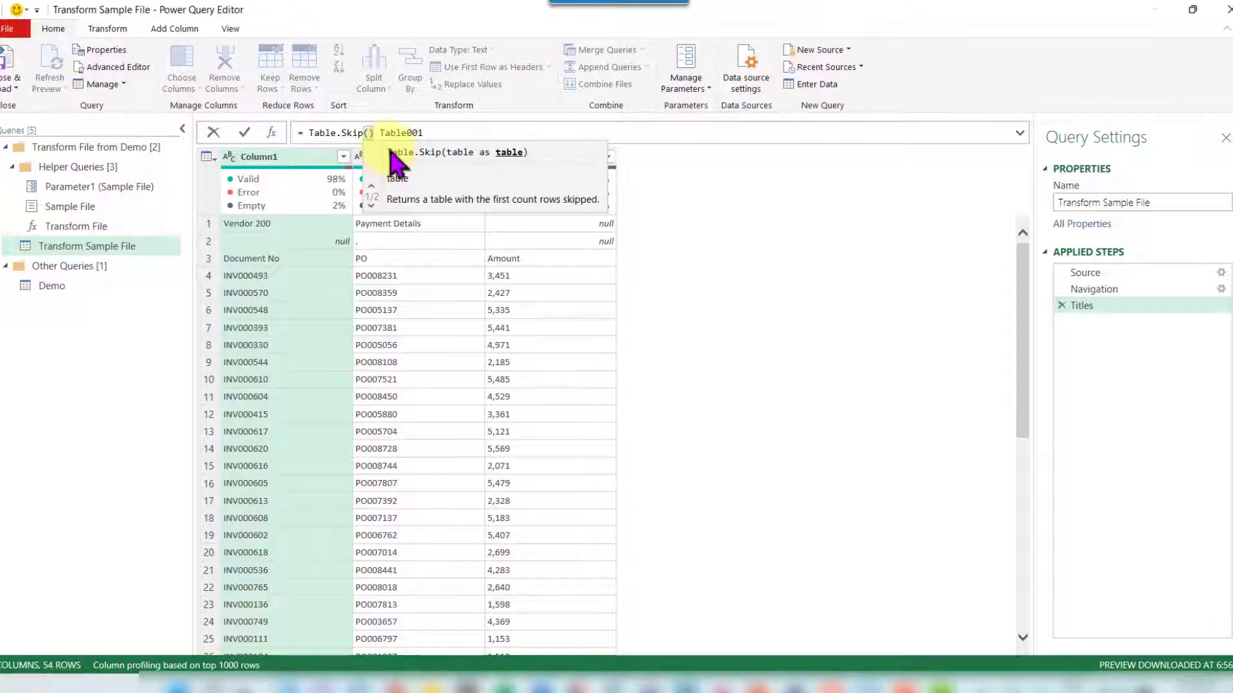
click(375, 131)
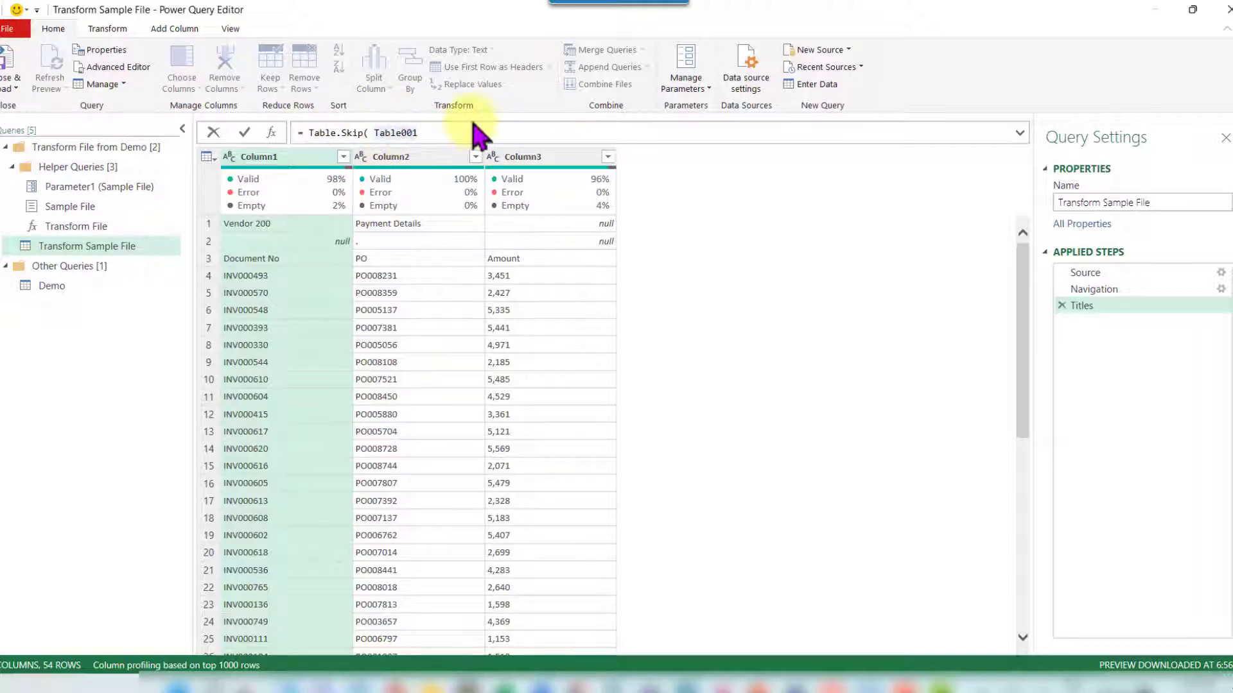
text(,)
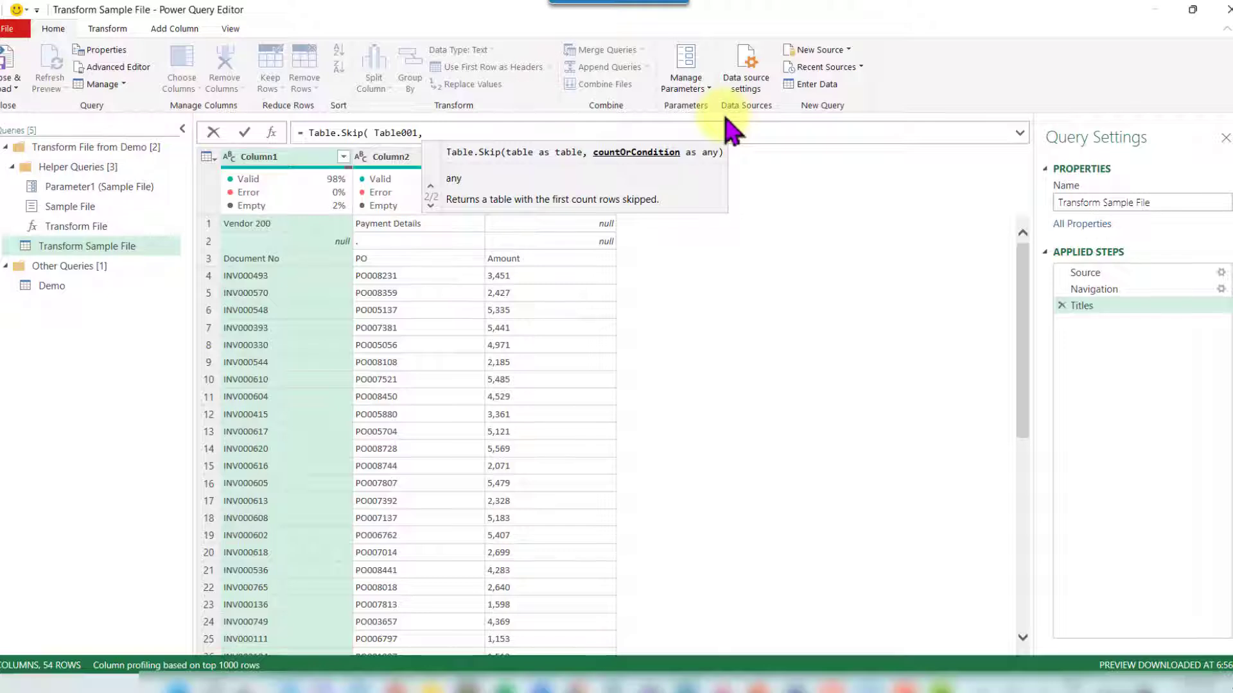
- Complete the Table.Skip formula with the condition each [Column1] <> "Document No", apply it, and check the first row
text(each [Column1] <>)
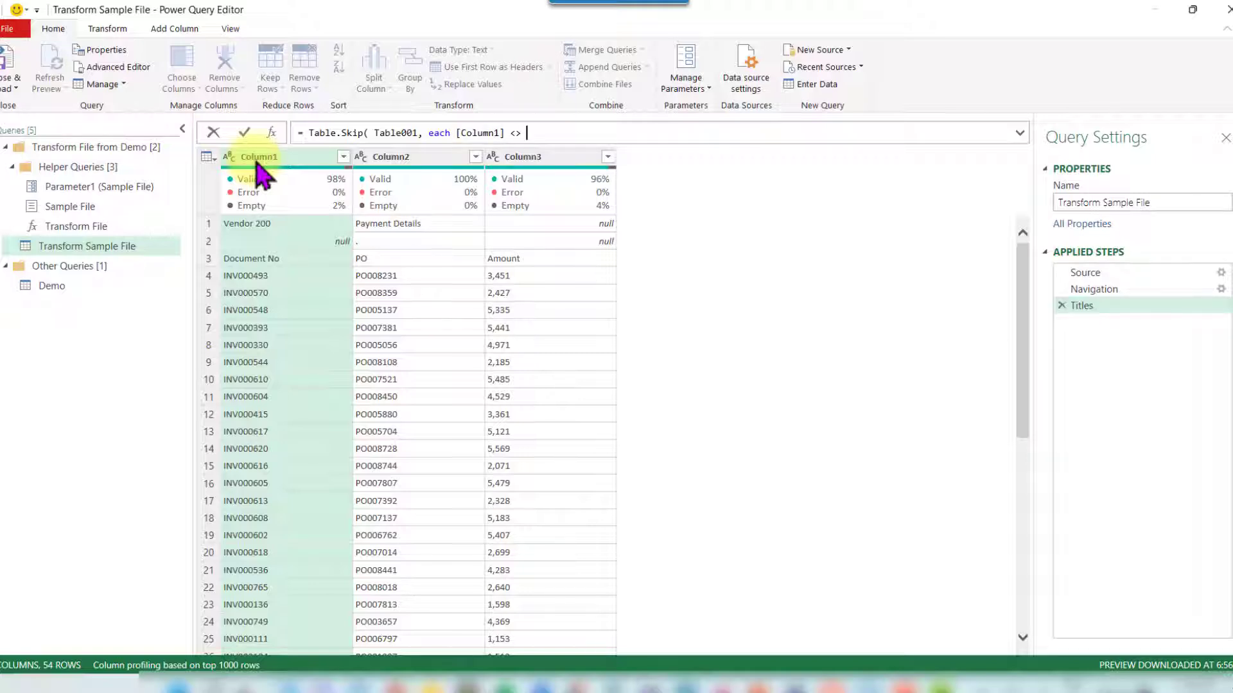
text(Do)
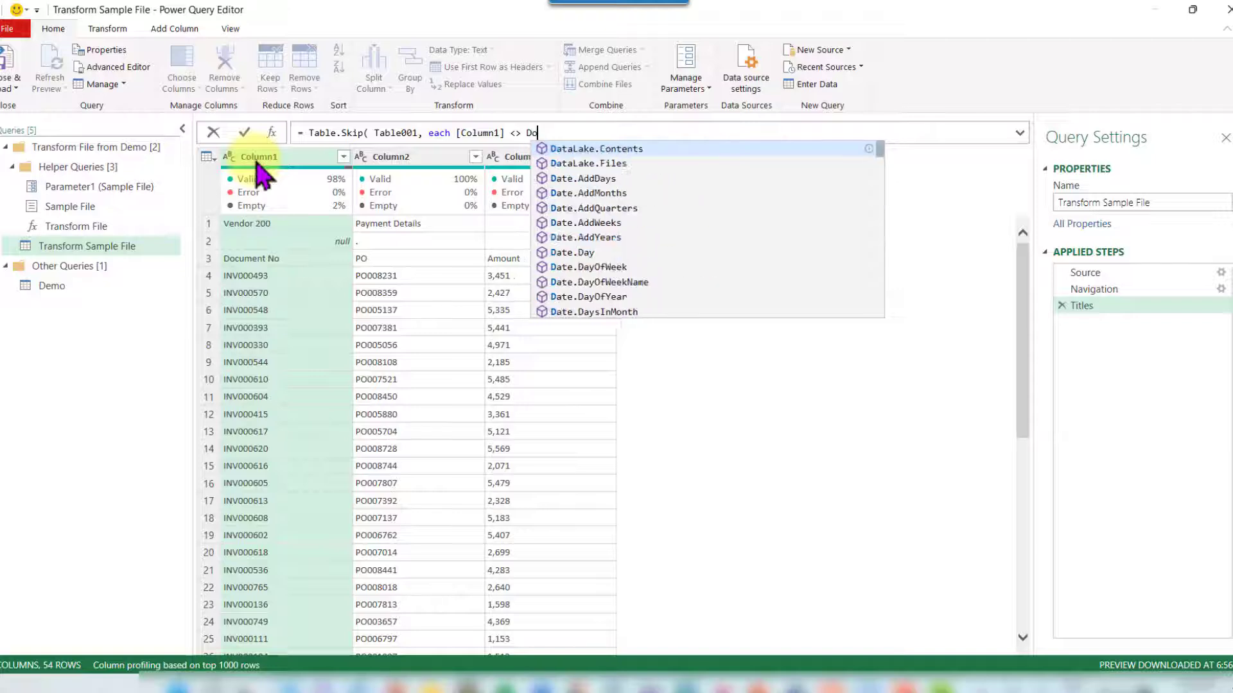
key(BackSpace)
key(BackSpace)
text("Document No)
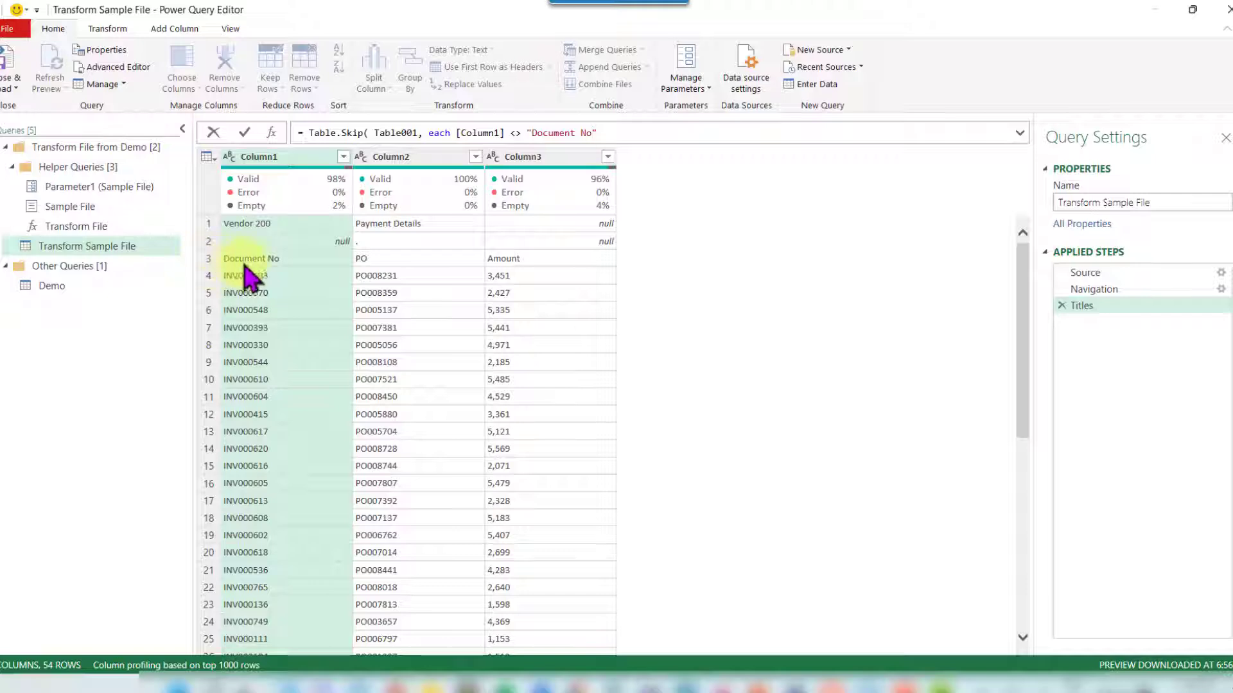
text("))
key(Return)
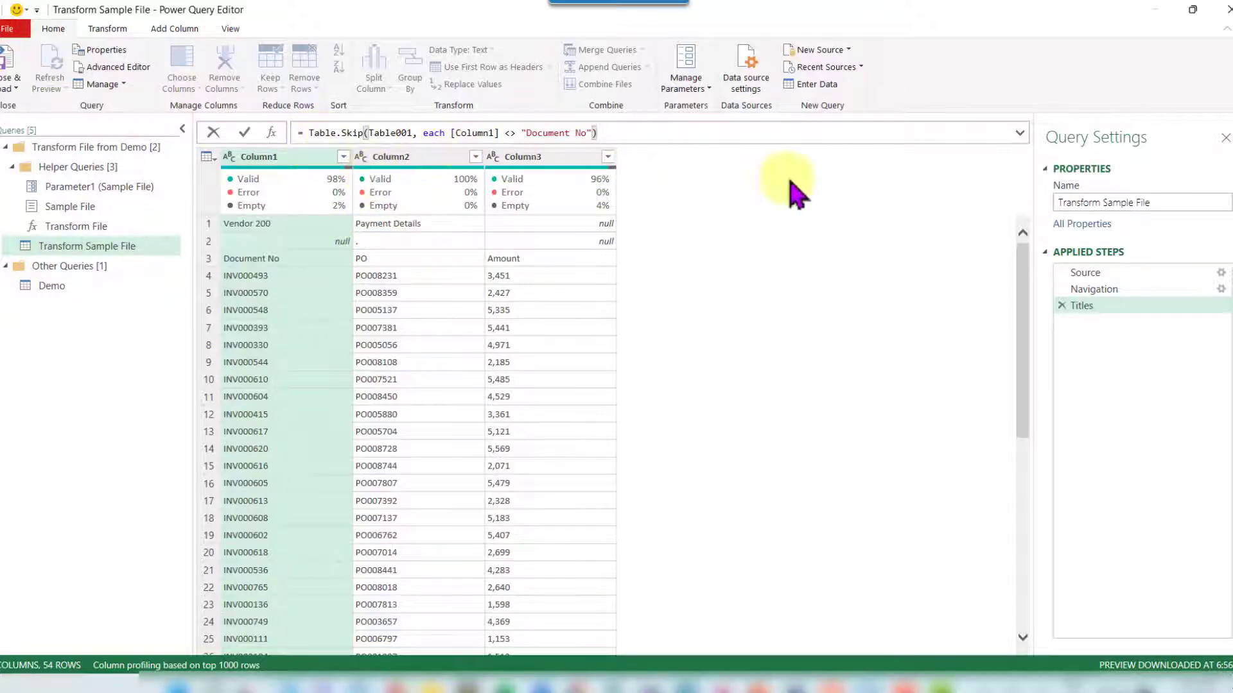
key(Return)
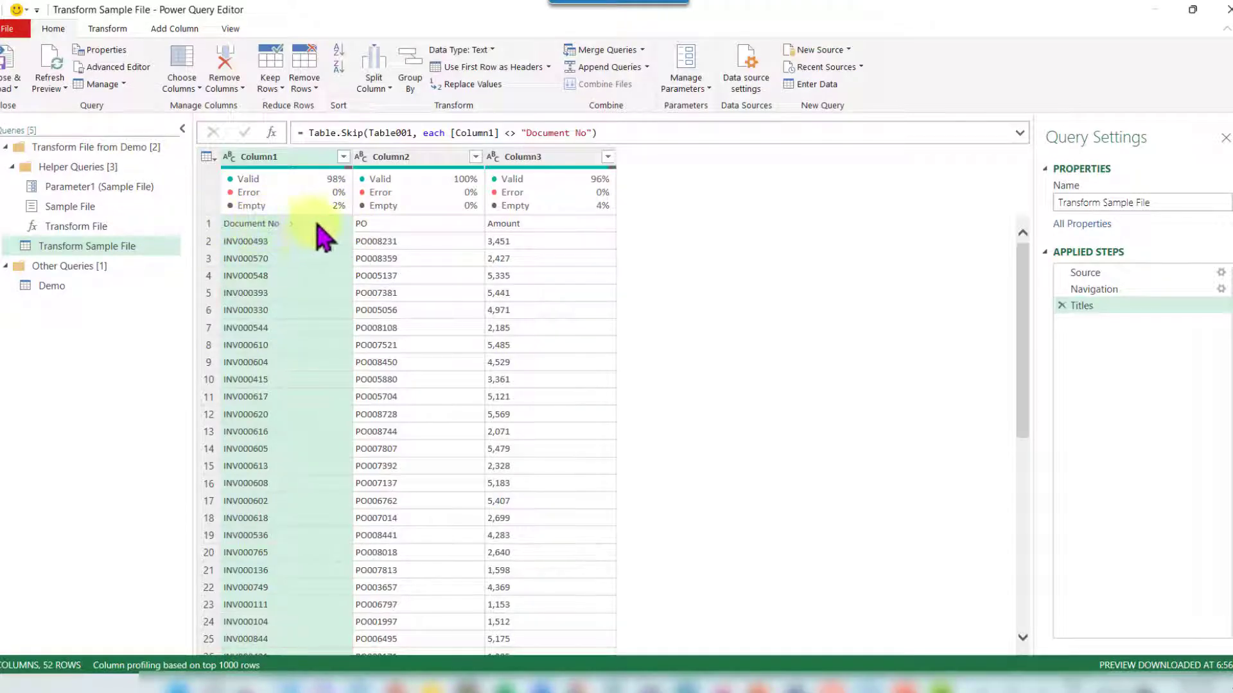
click(296, 225)
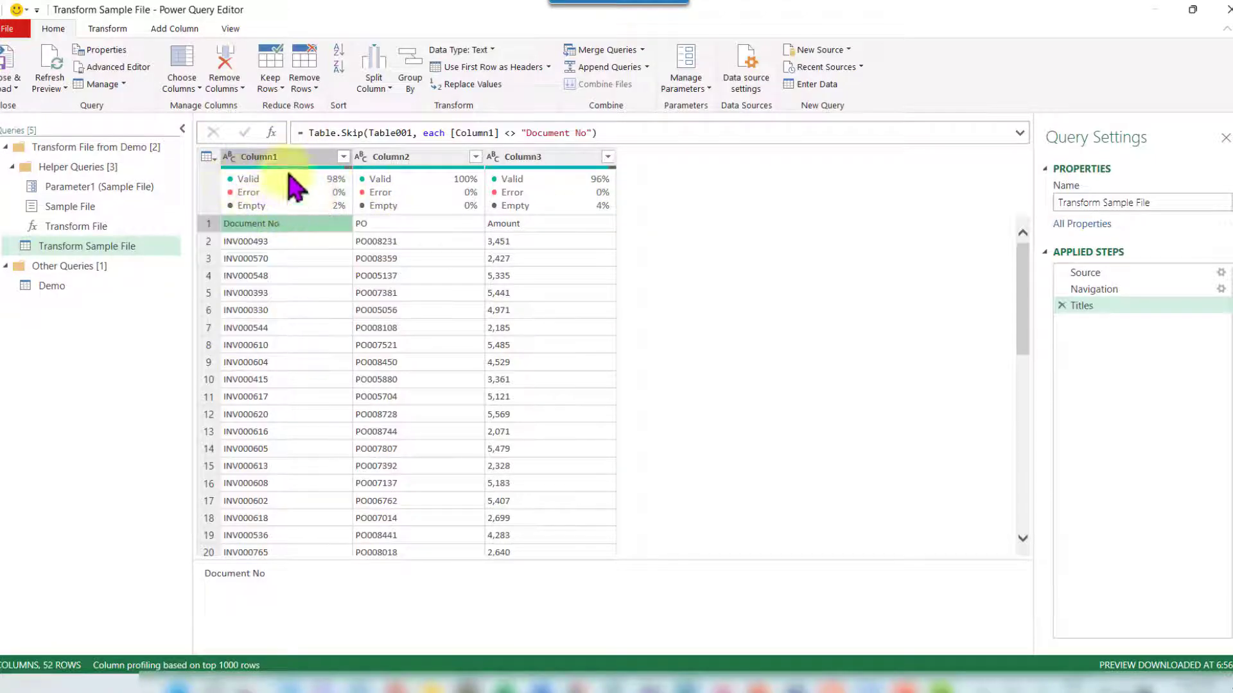
- Wrap the Titles step's Table.Skip formula in Table.PromoteHeaders and apply it
click(212, 158)
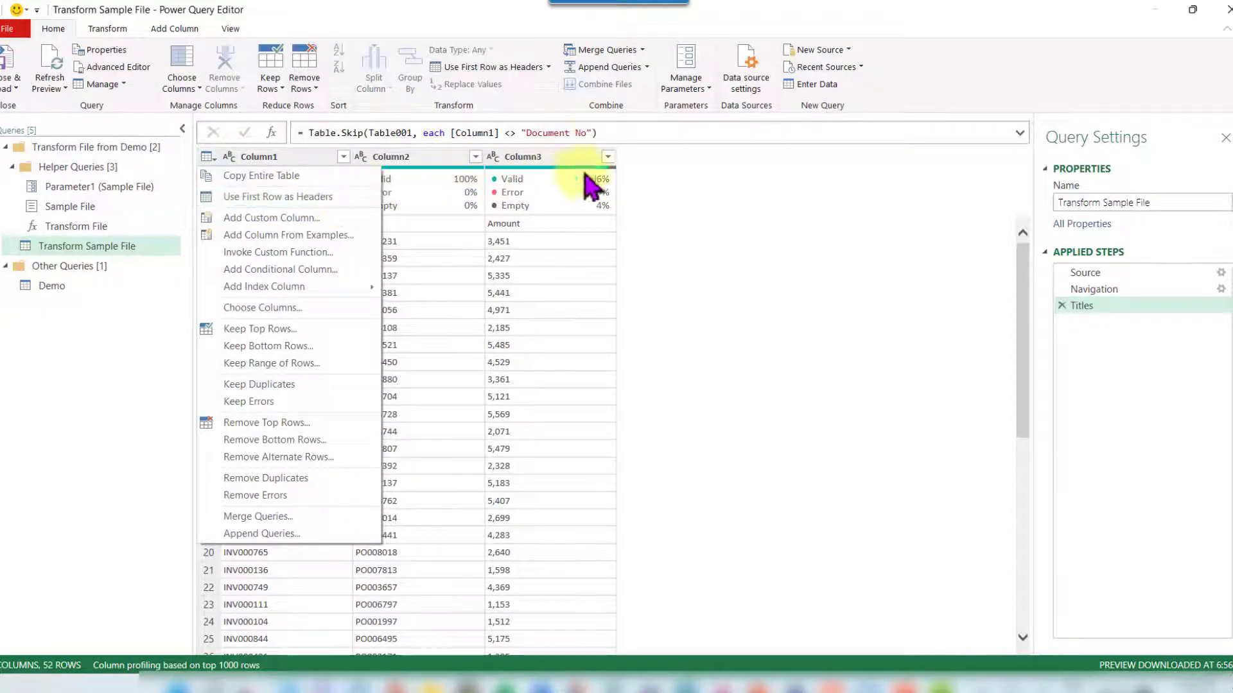
click(642, 126)
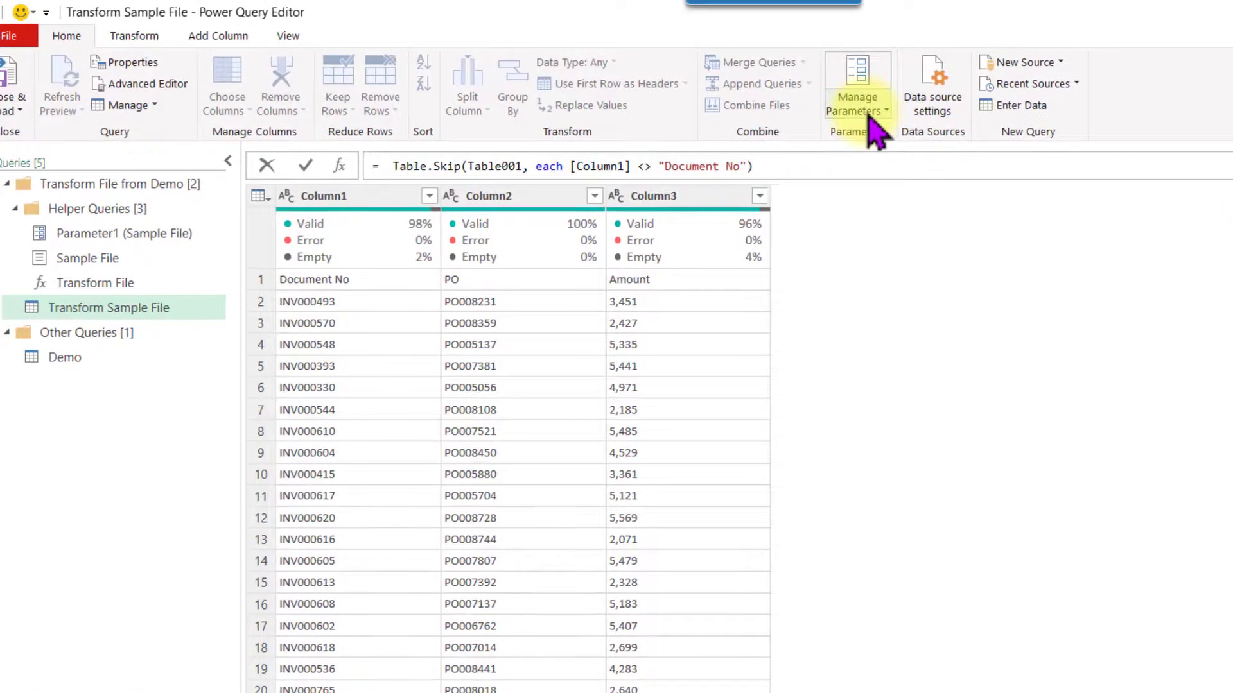
text(Table)
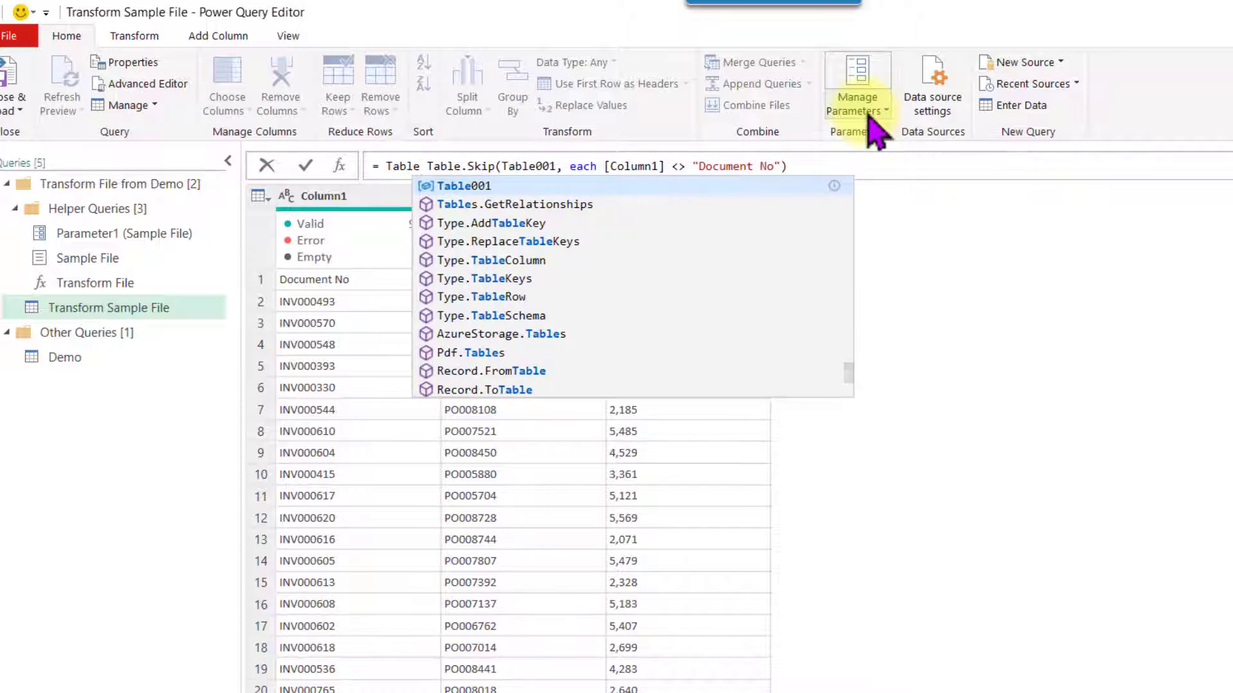
text(.Promo)
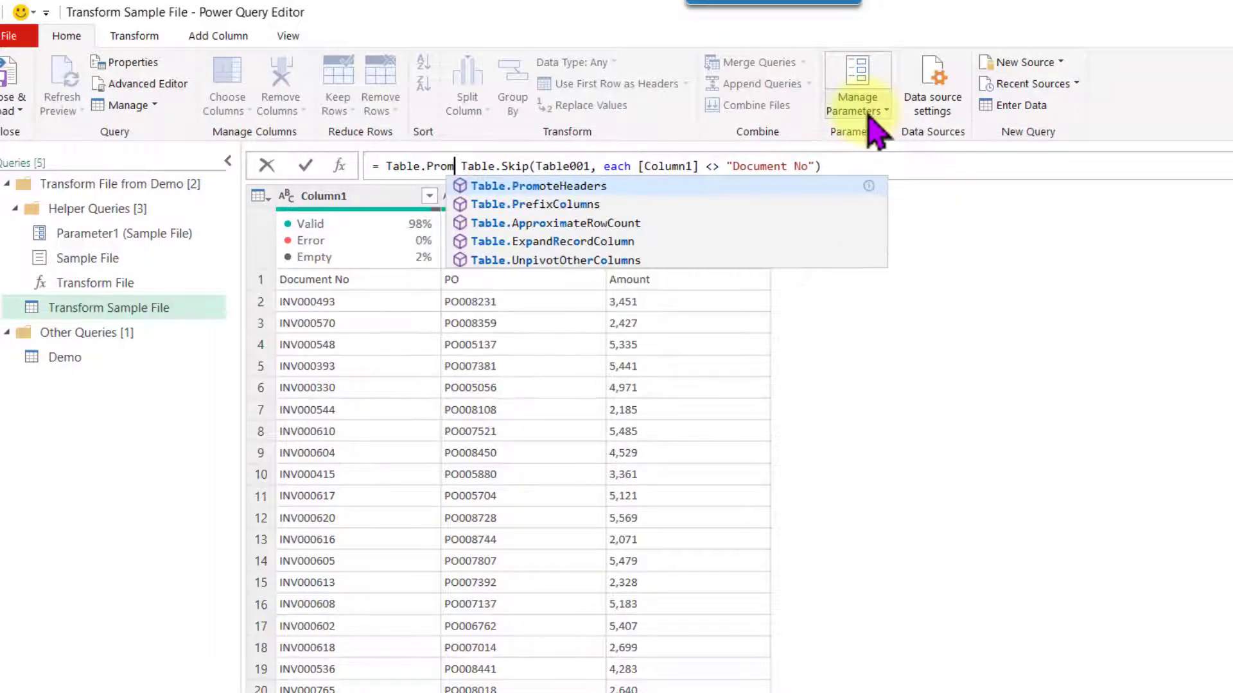
click(557, 186)
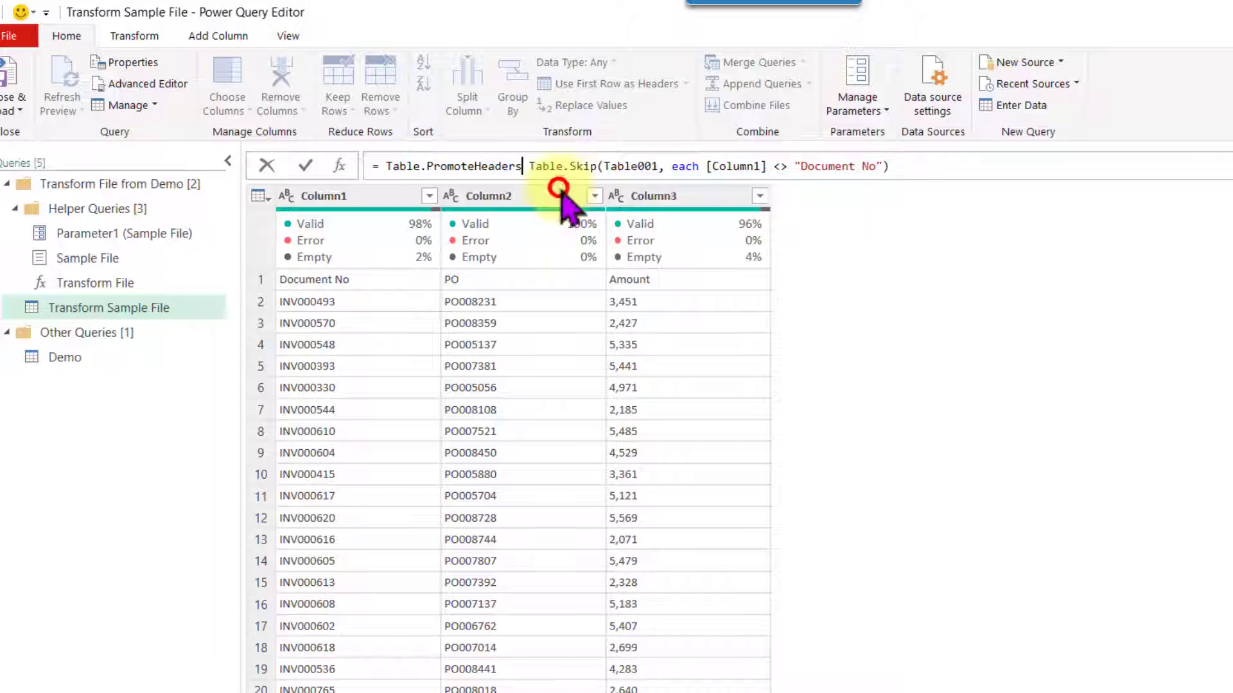
text(()
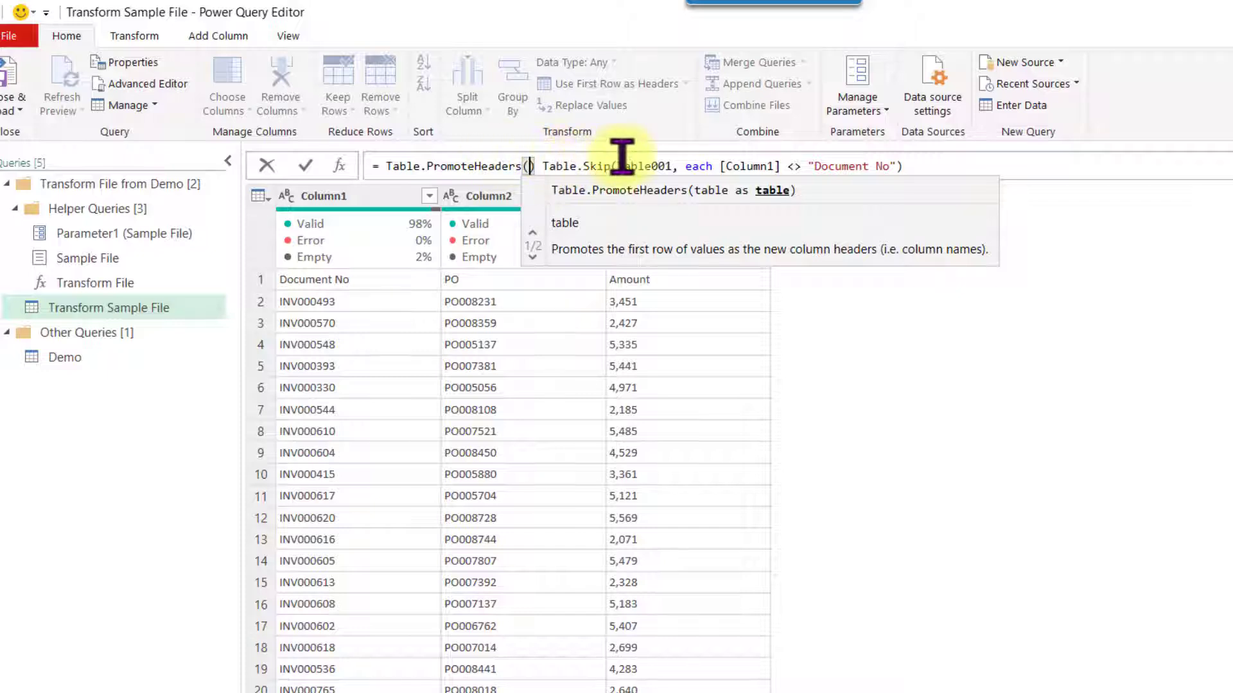
key(Delete)
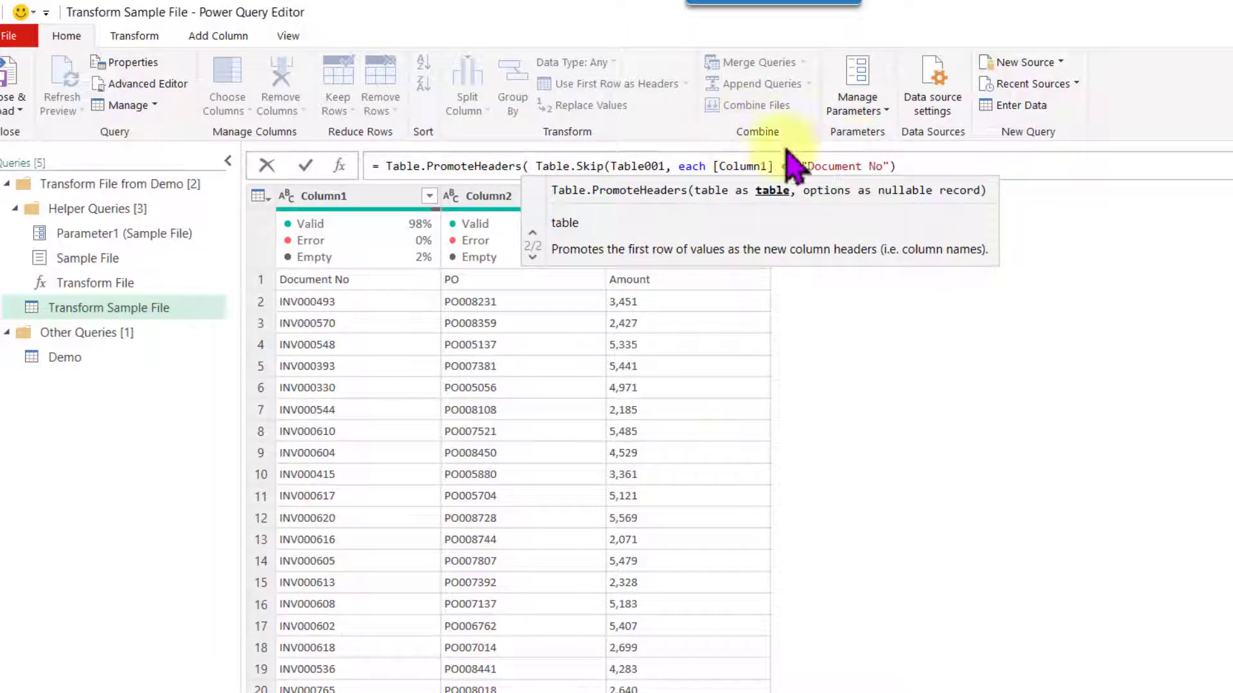
click(917, 160)
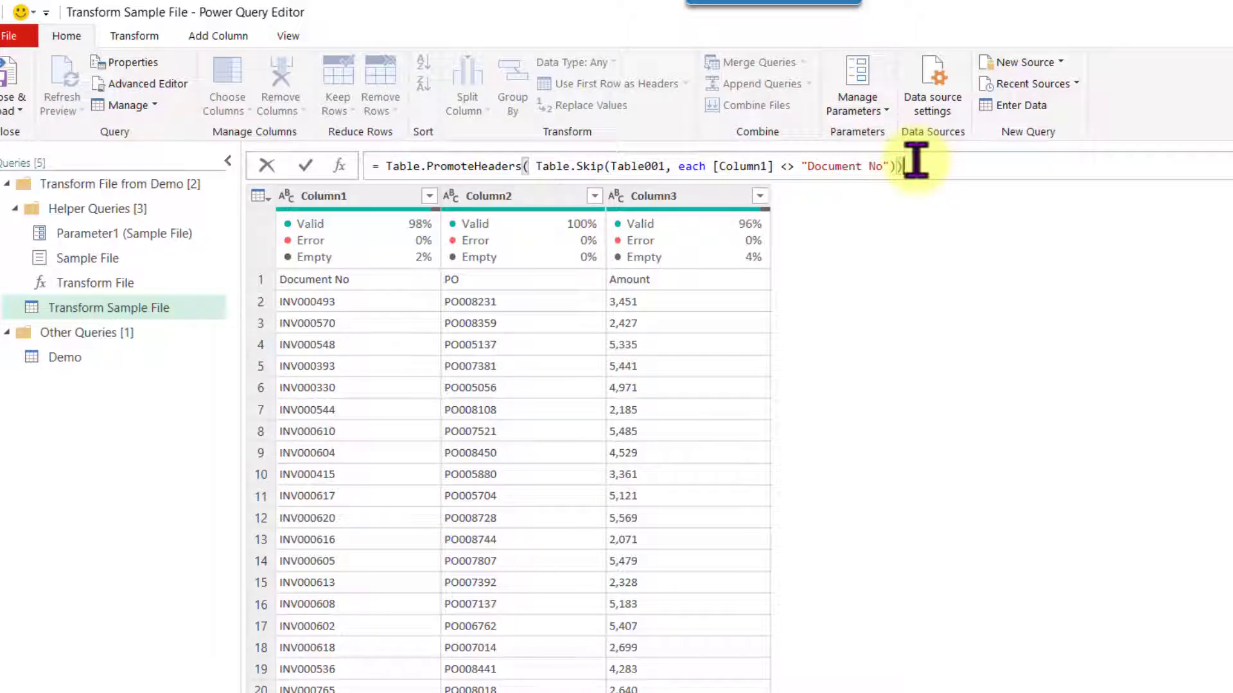
key(Return)
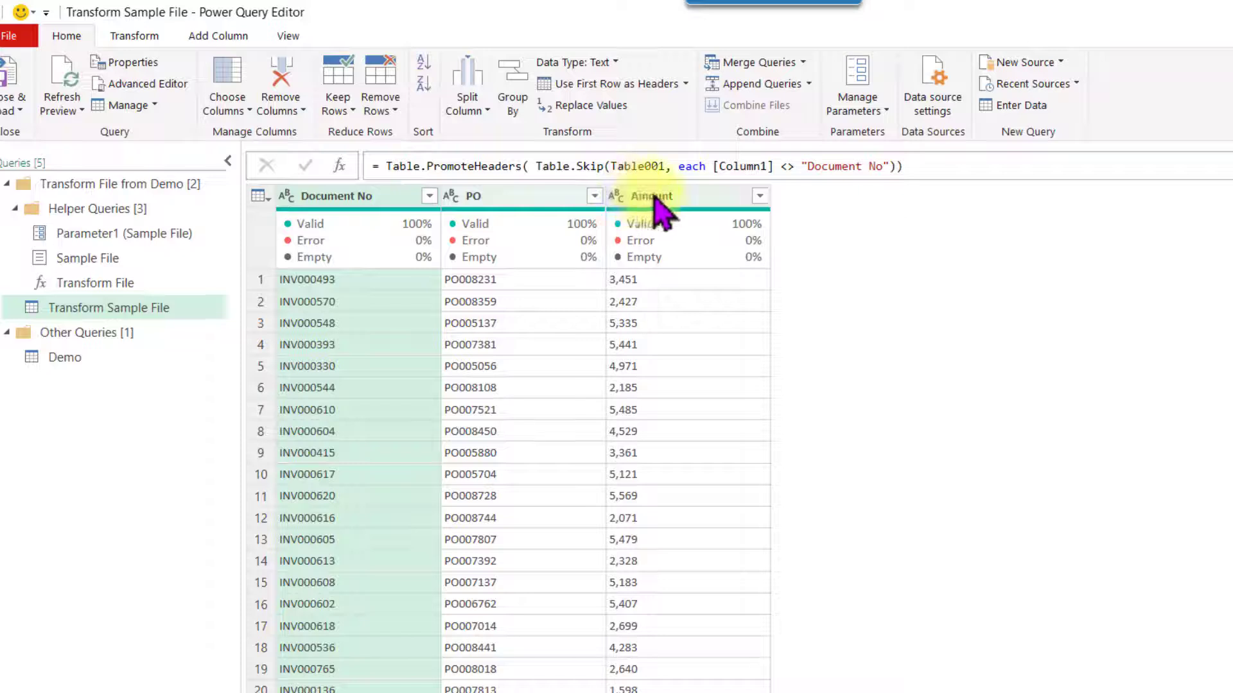
- Check the Demo query's column headers and examine the Titles line in the Transform File function's full formula
click(144, 303)
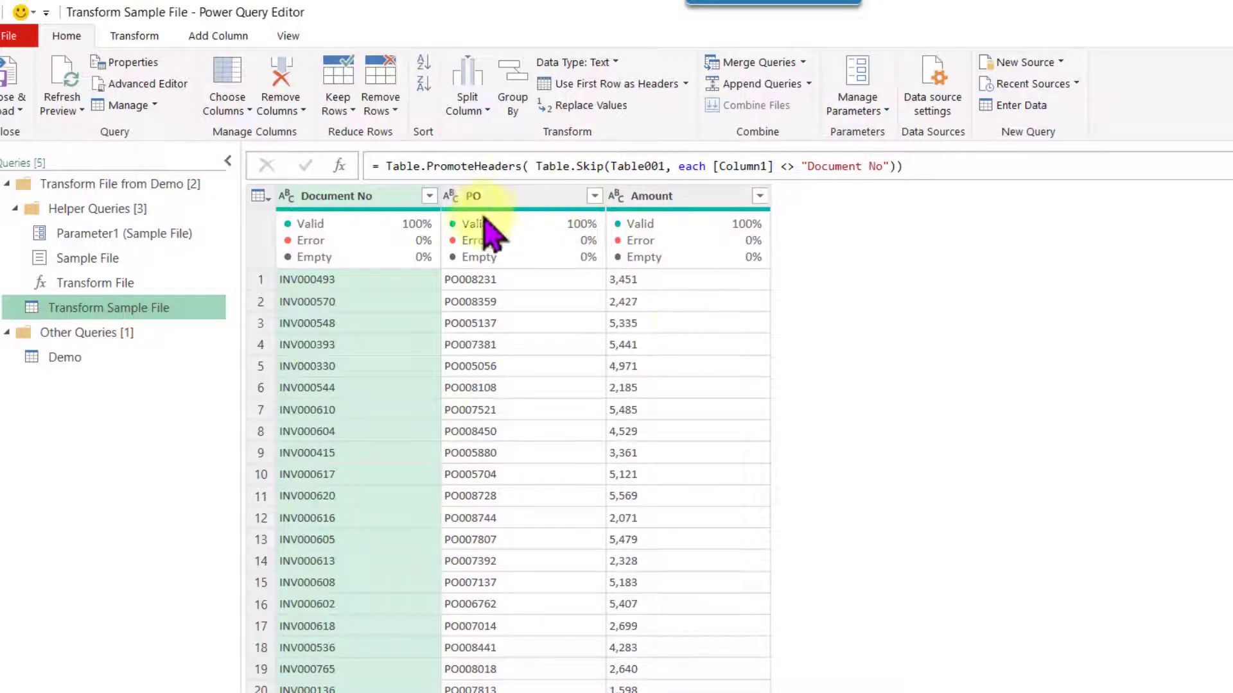
drag(61, 357, 62, 365)
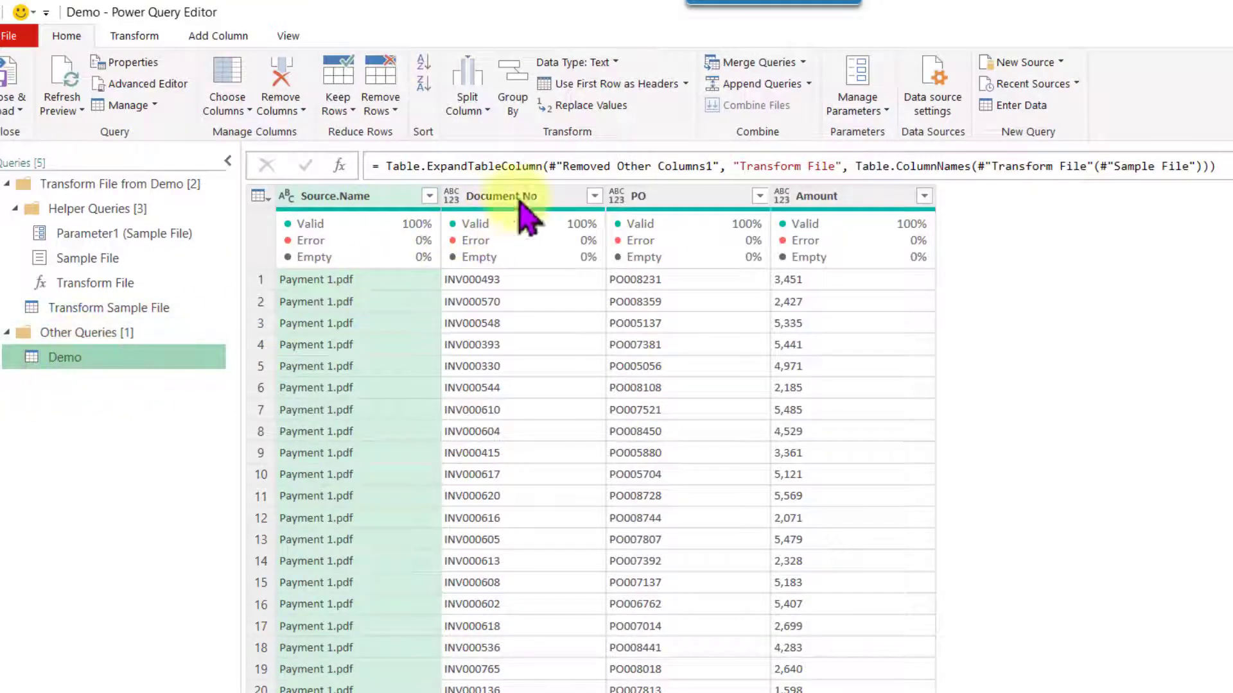
click(84, 283)
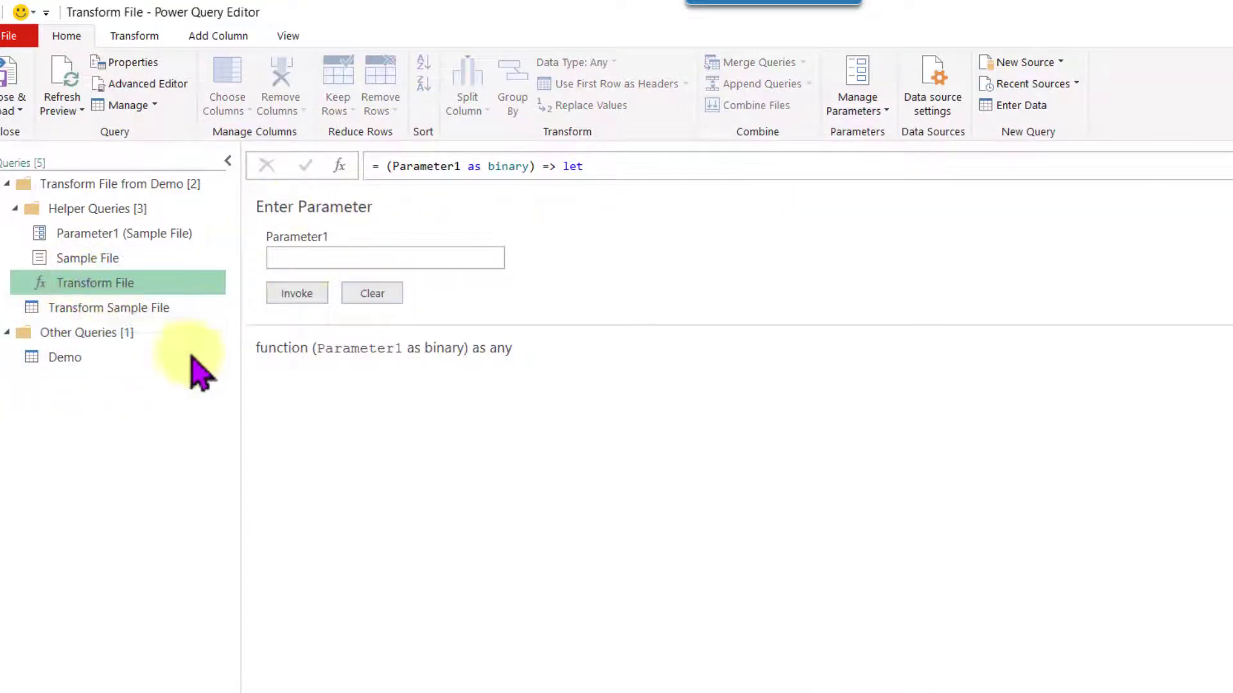
click(1232, 166)
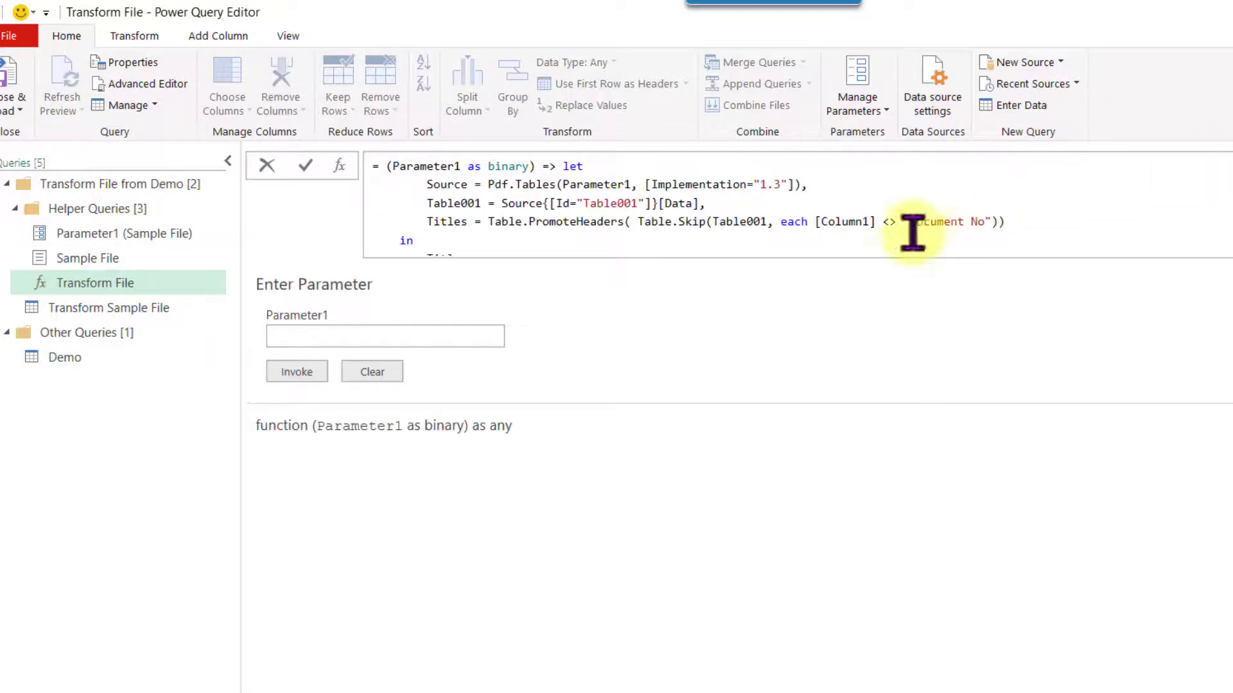
drag(767, 221, 657, 221)
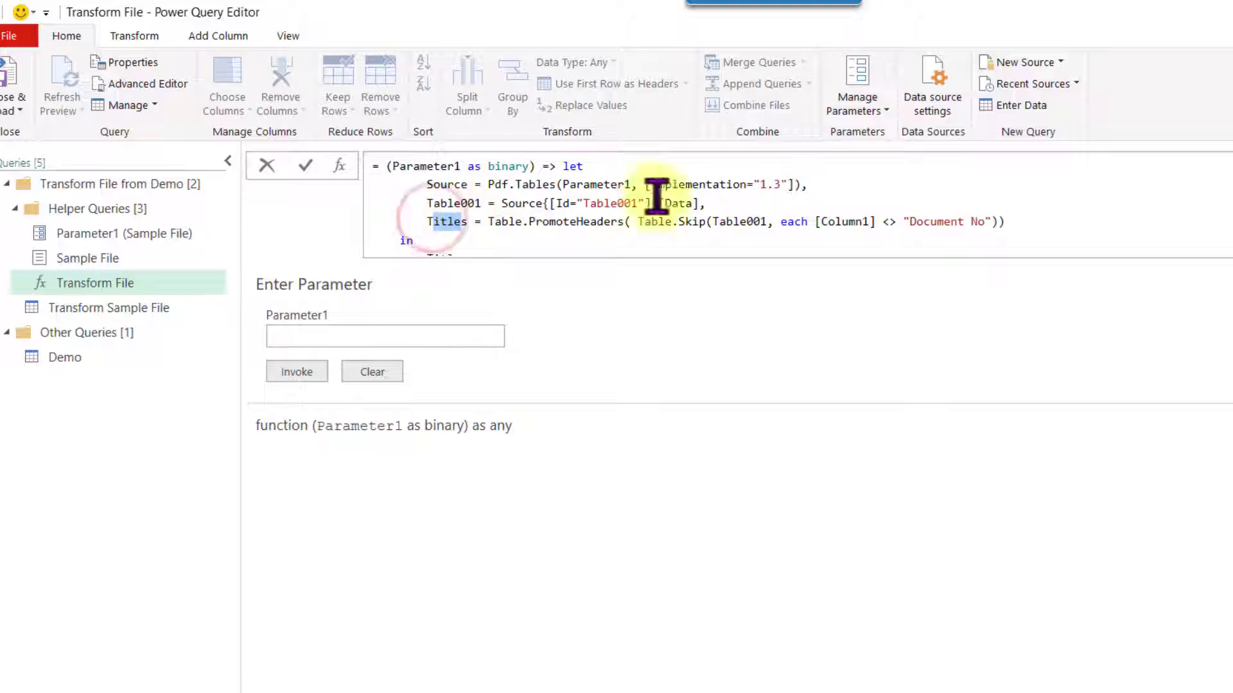
drag(639, 221, 1043, 212)
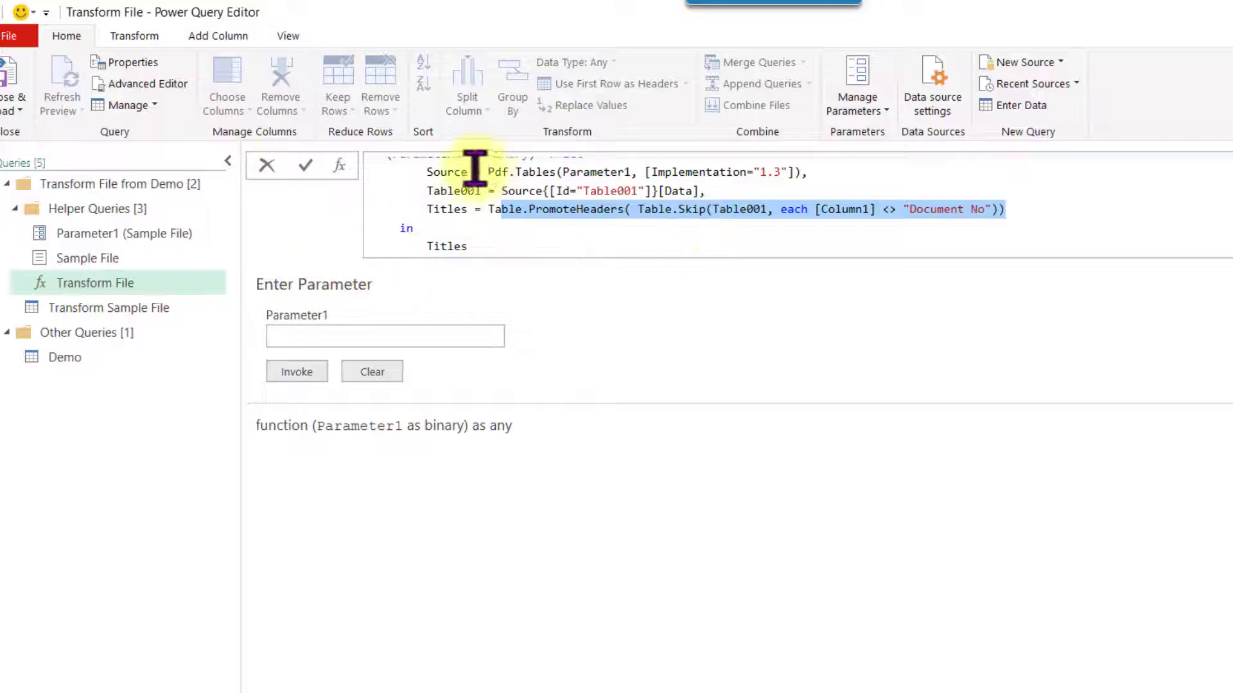
- Review the combined rows of the Demo query across all the payment PDF source files
click(63, 358)
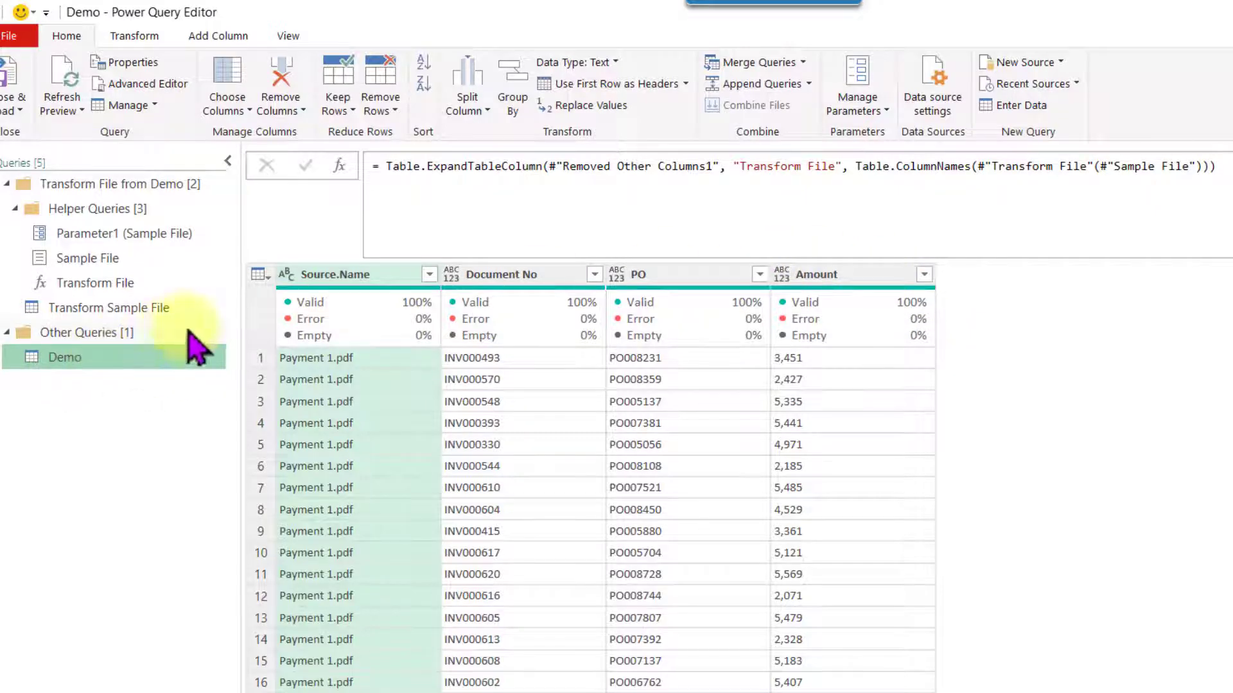
scroll(325, 468, down, 9)
scroll(411, 462, down, 14)
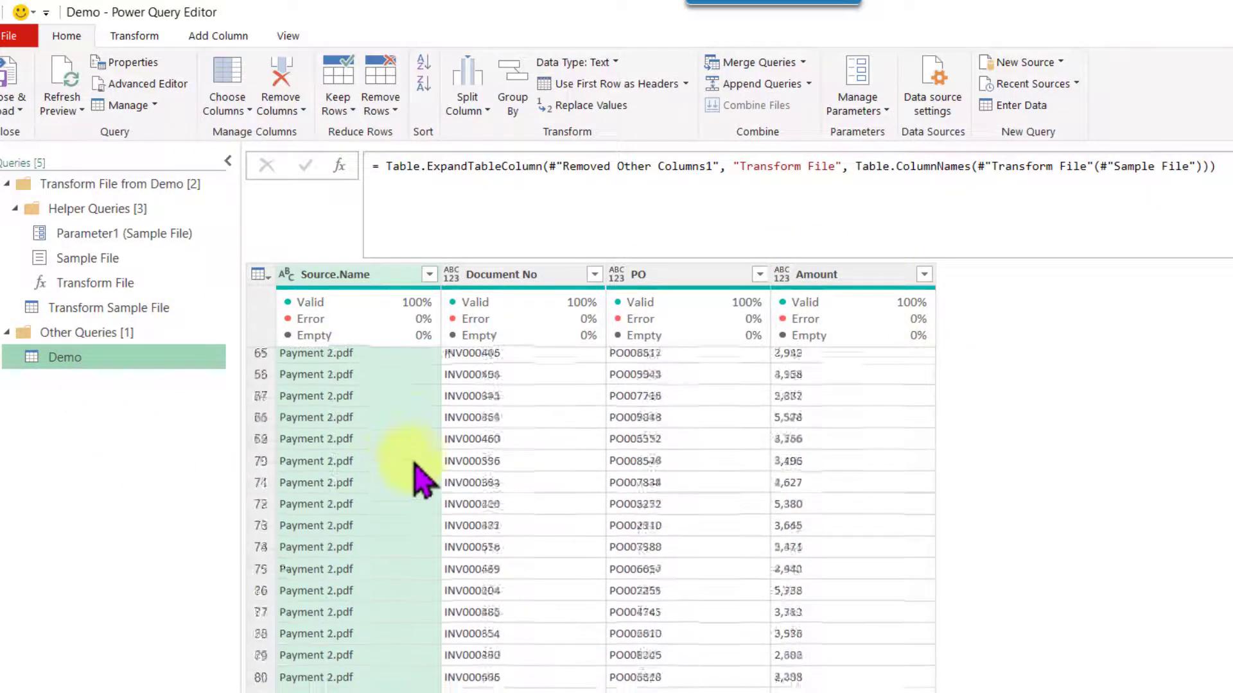
click(319, 452)
scroll(362, 434, down, 19)
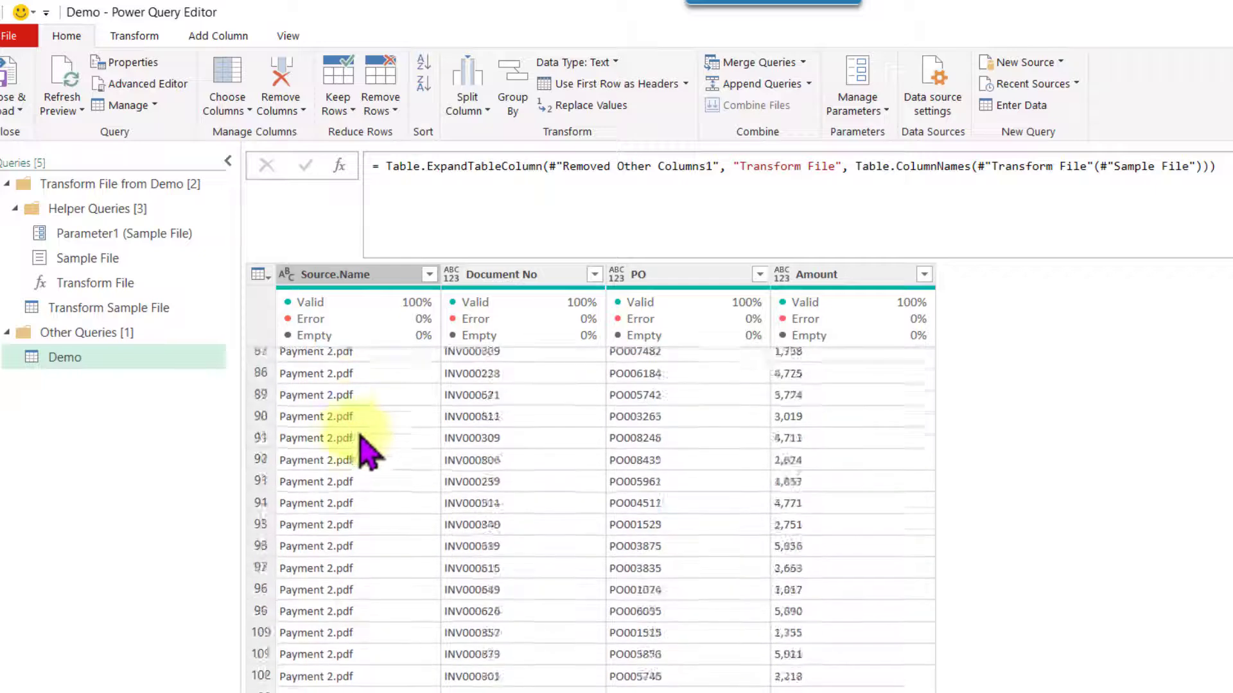
scroll(366, 454, down, 13)
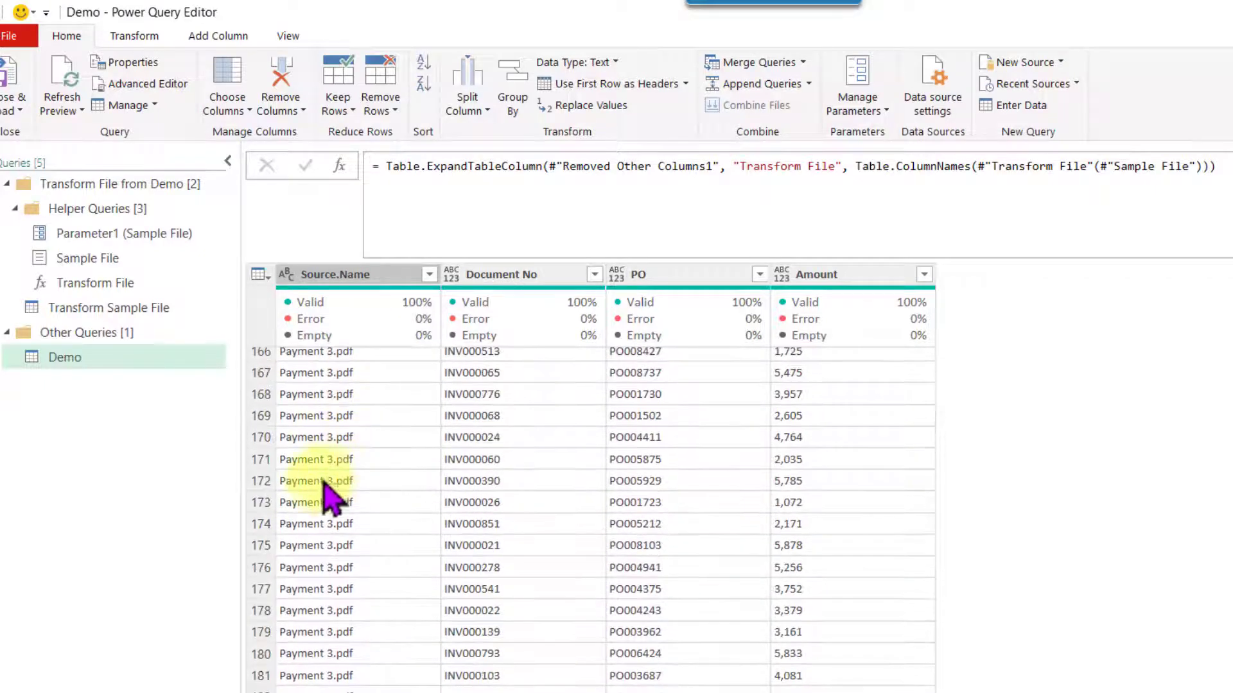
click(318, 481)
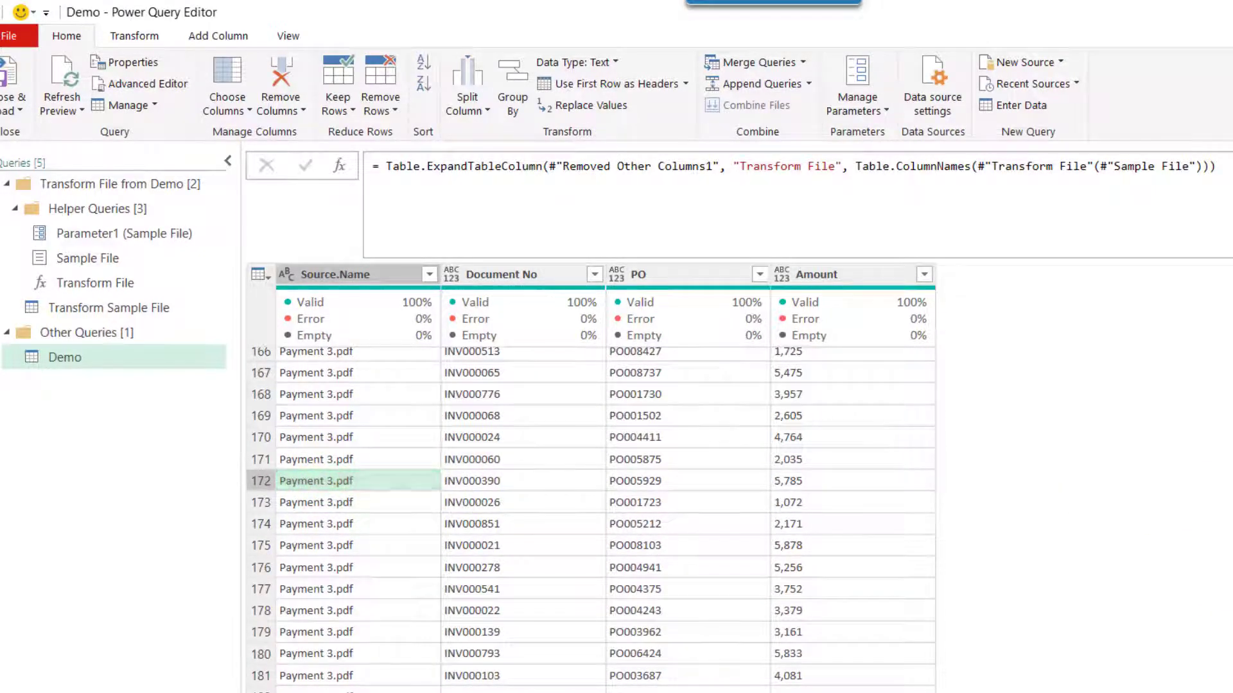
scroll(359, 481, up, 20)
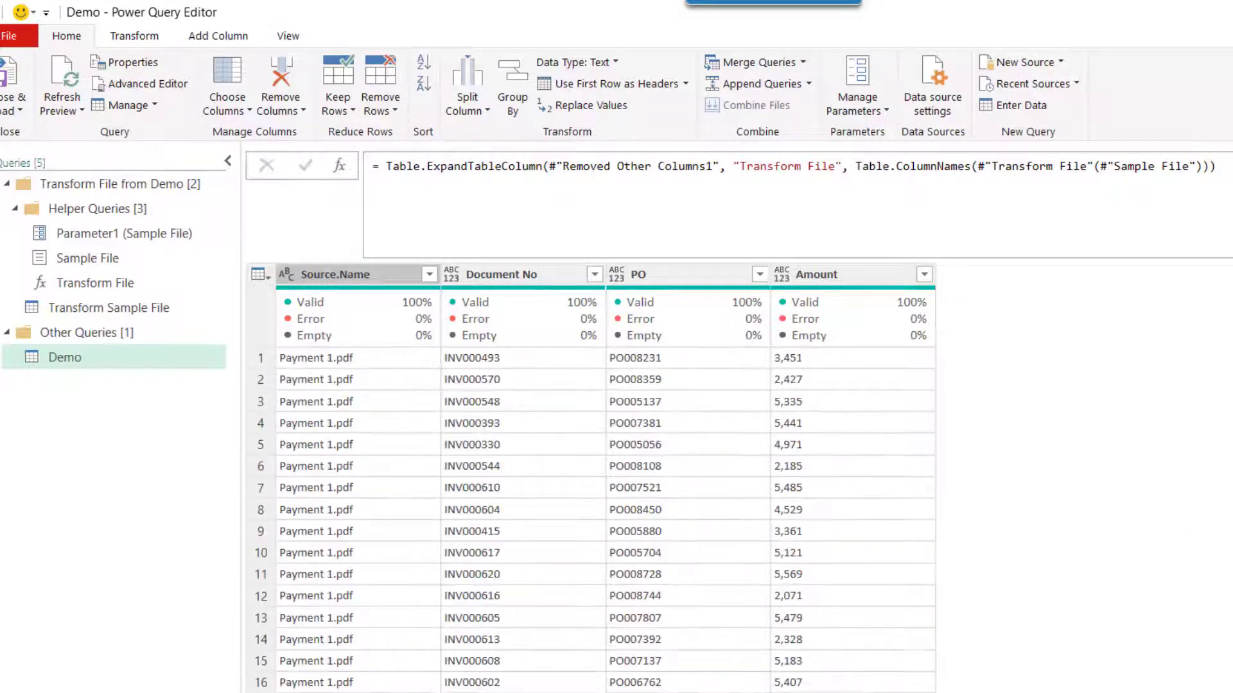
- Replace ".pdf" with nothing in the Demo query's Source.Name column and check the rows
click(352, 274)
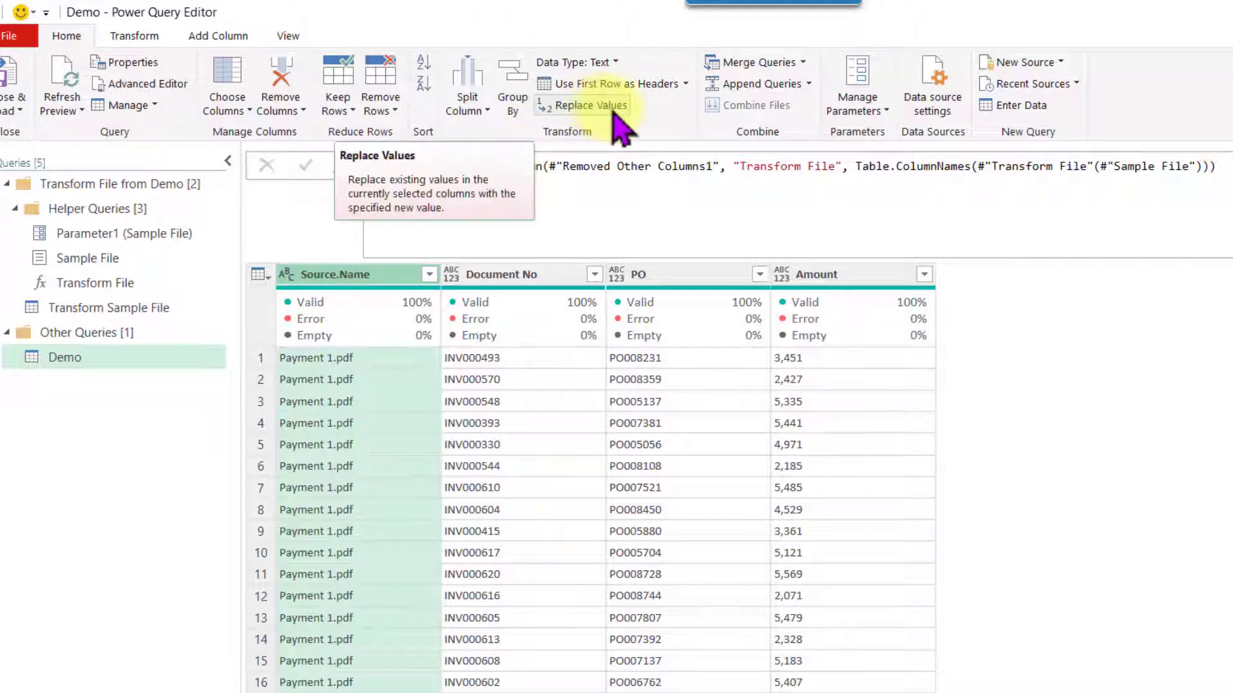
right_click(361, 276)
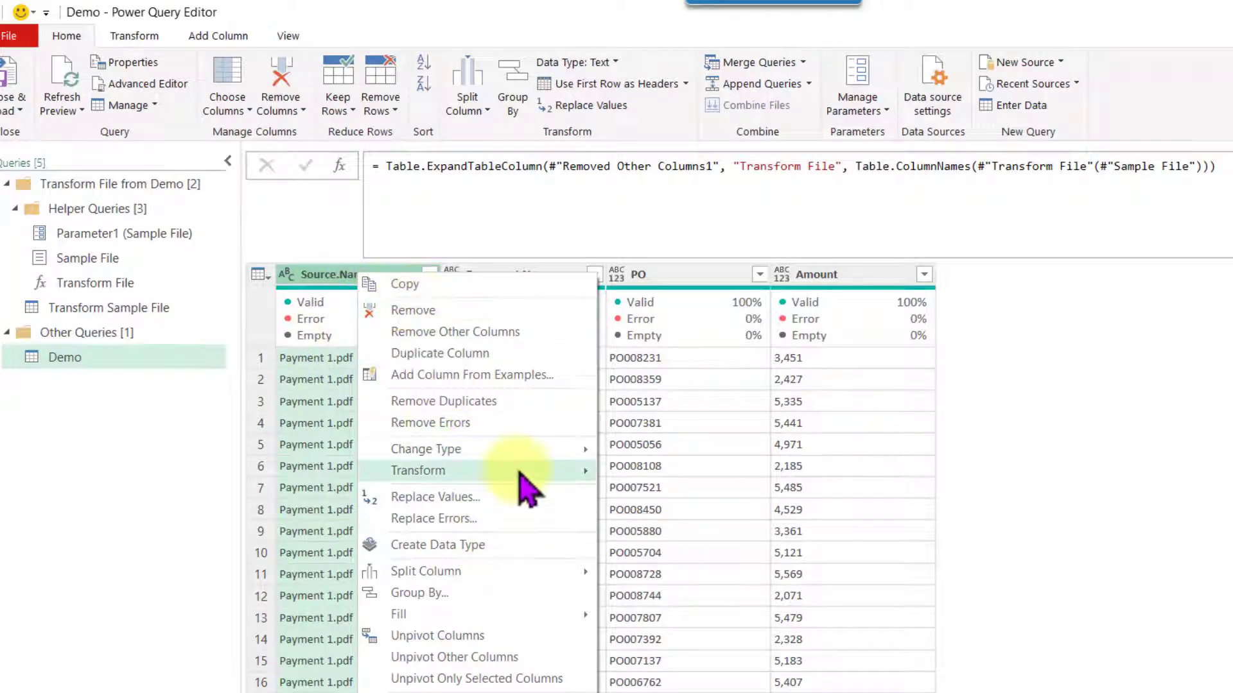
click(490, 495)
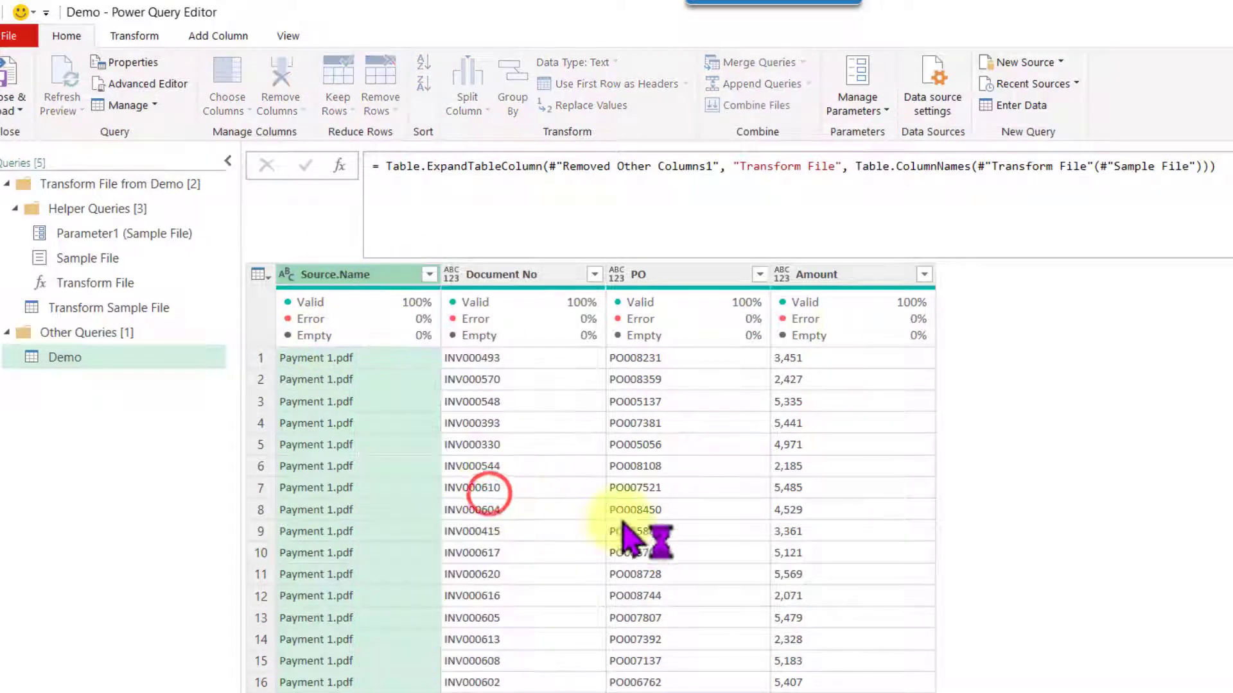
click(539, 392)
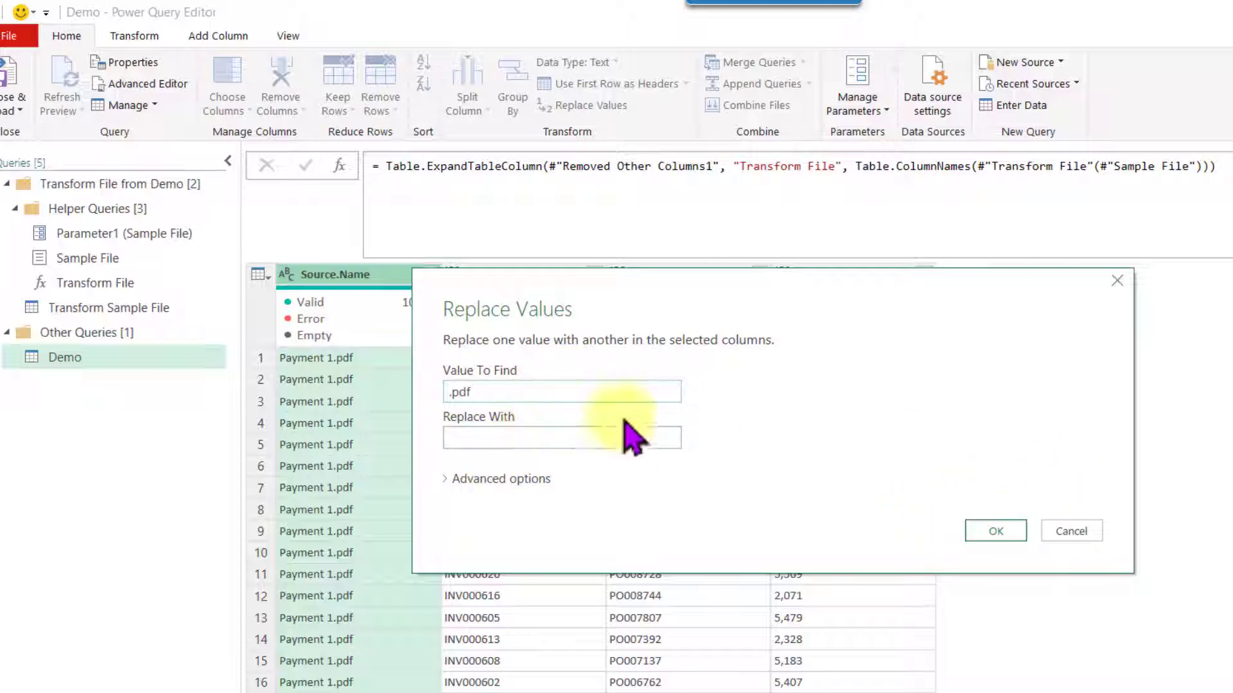
click(995, 531)
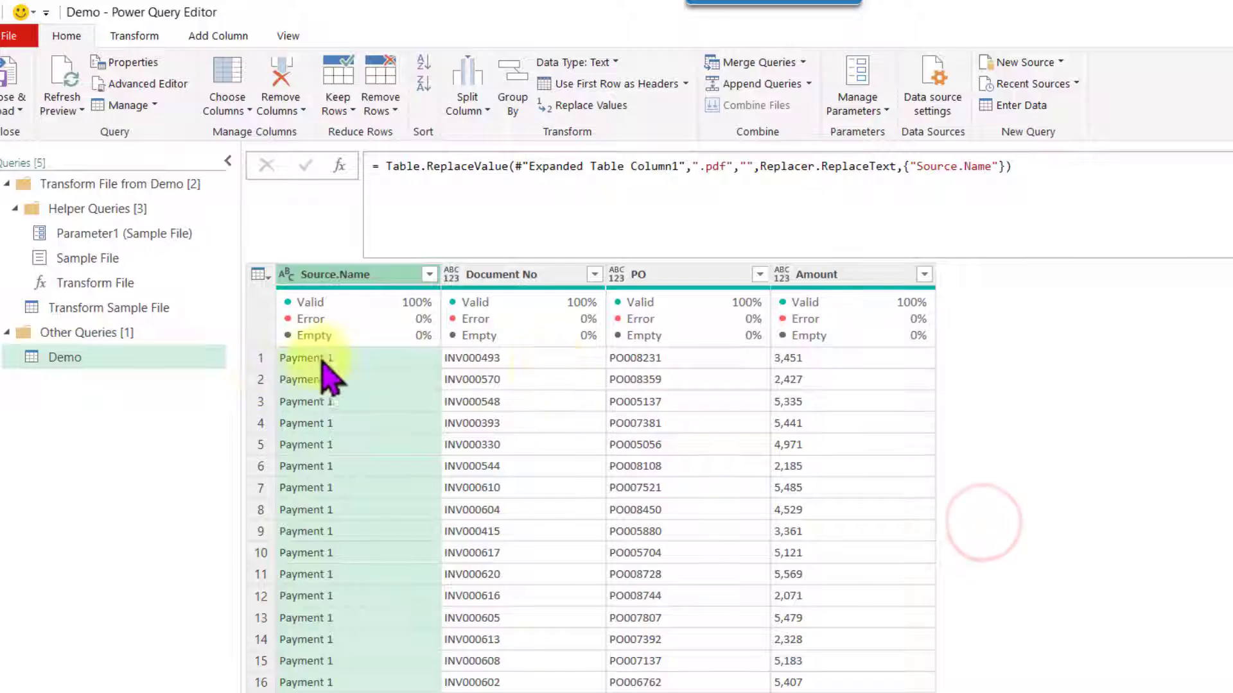
scroll(330, 369, down, 15)
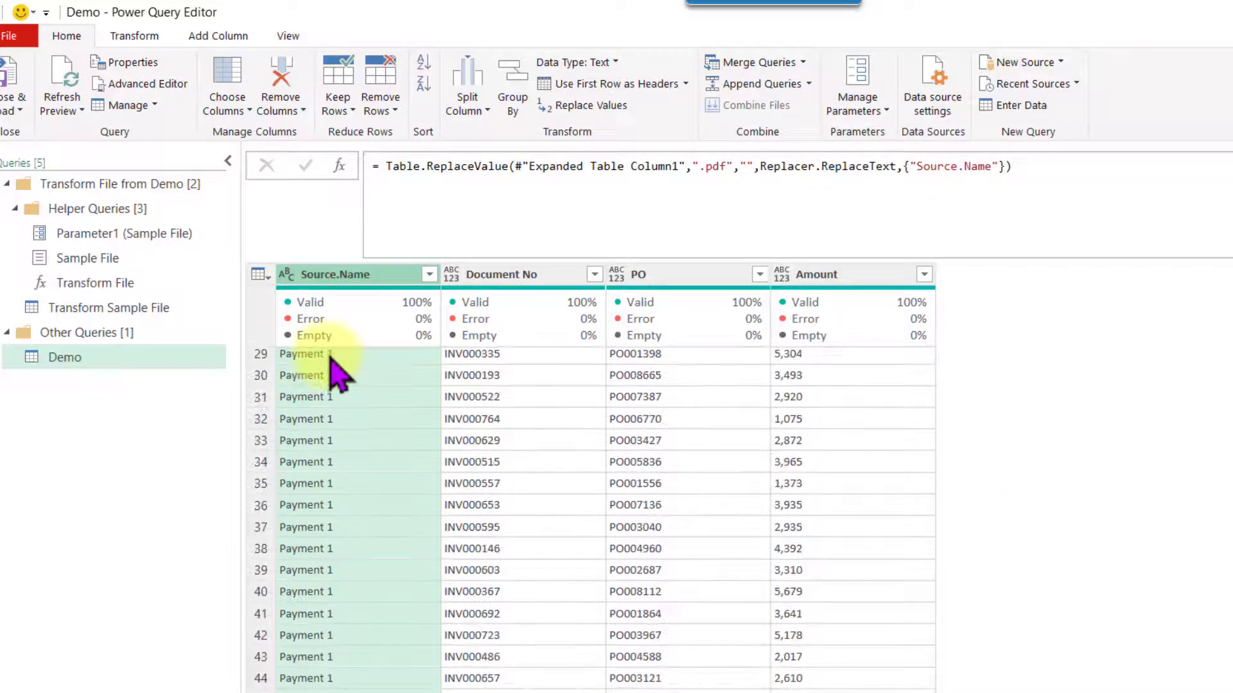
scroll(331, 382, up, 15)
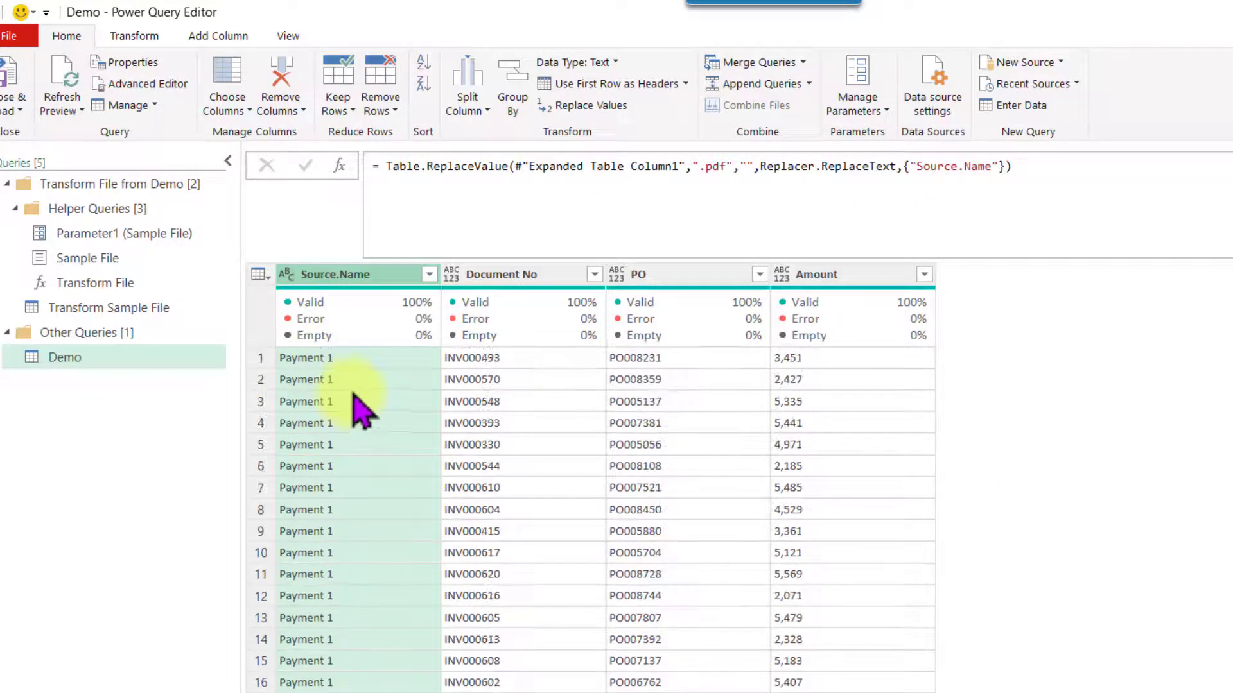
click(483, 380)
click(721, 379)
click(817, 377)
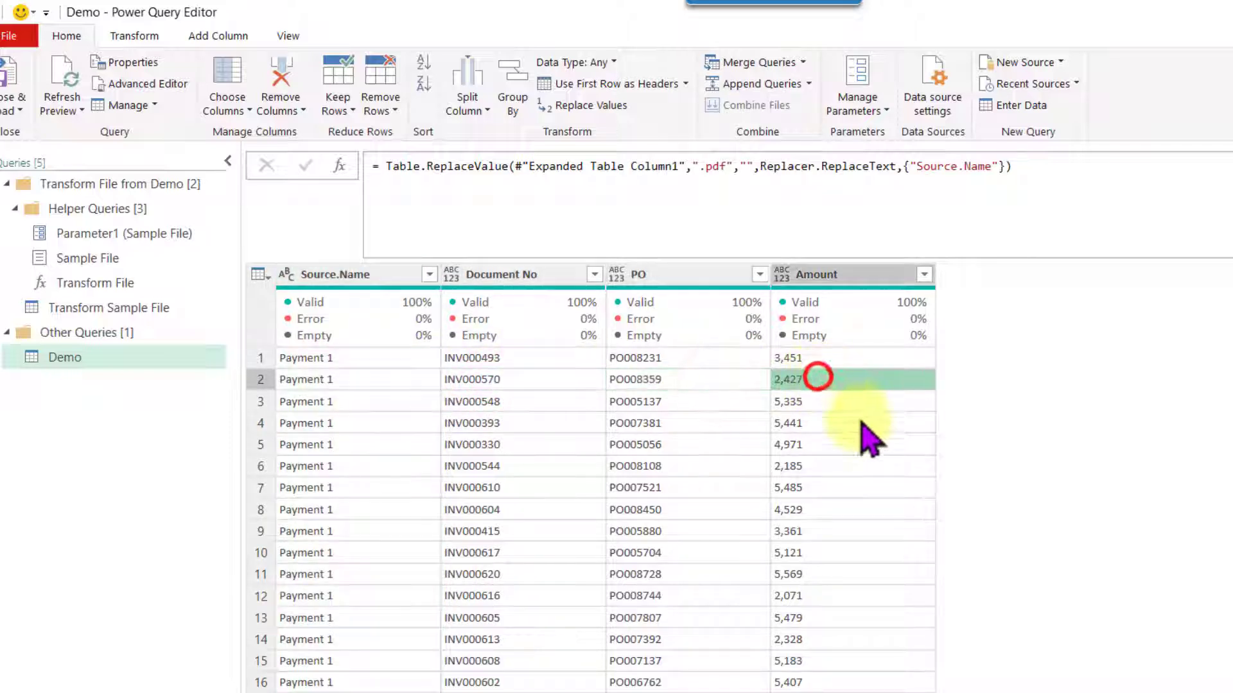
- Rename the Source.Name column as Payment No and the PO column as Purchase Order
click(350, 274)
key(F2)
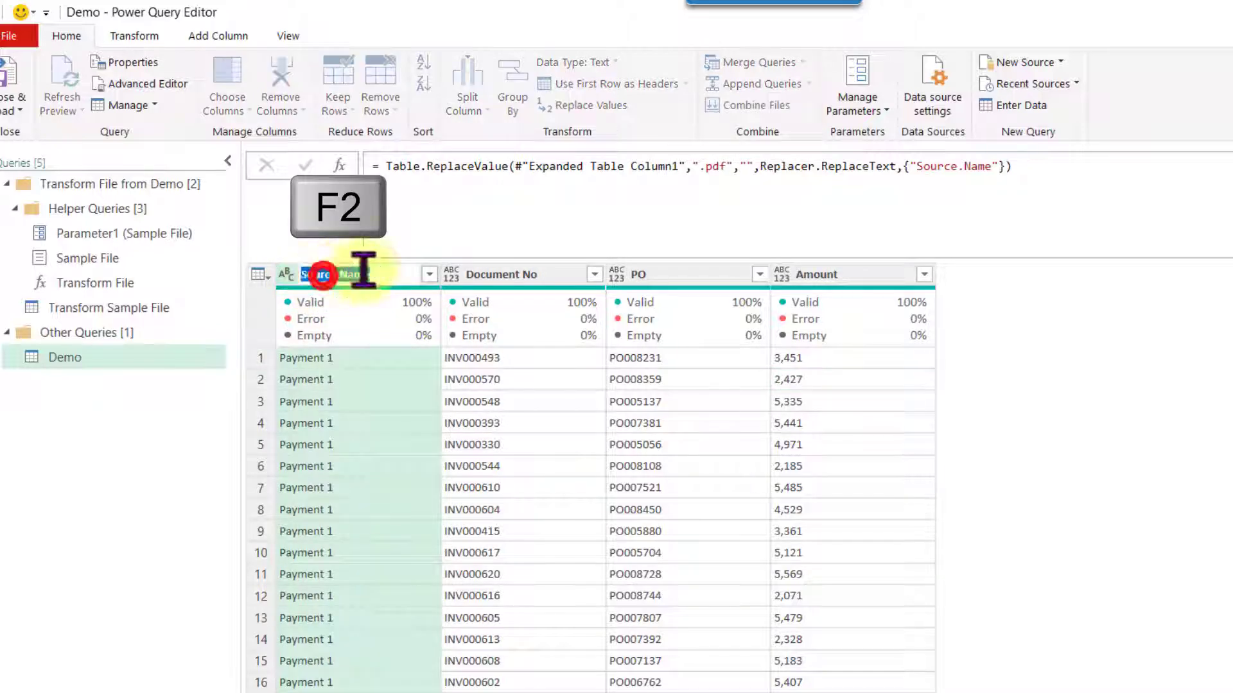
text(Payment No)
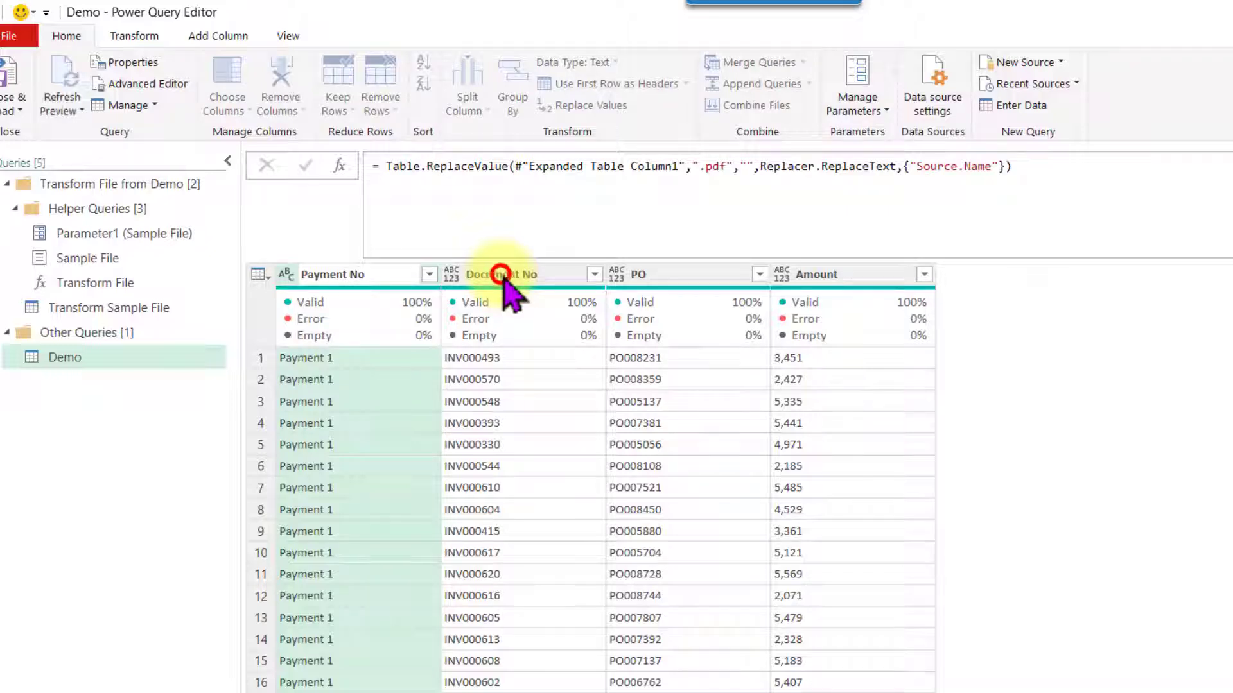
click(501, 275)
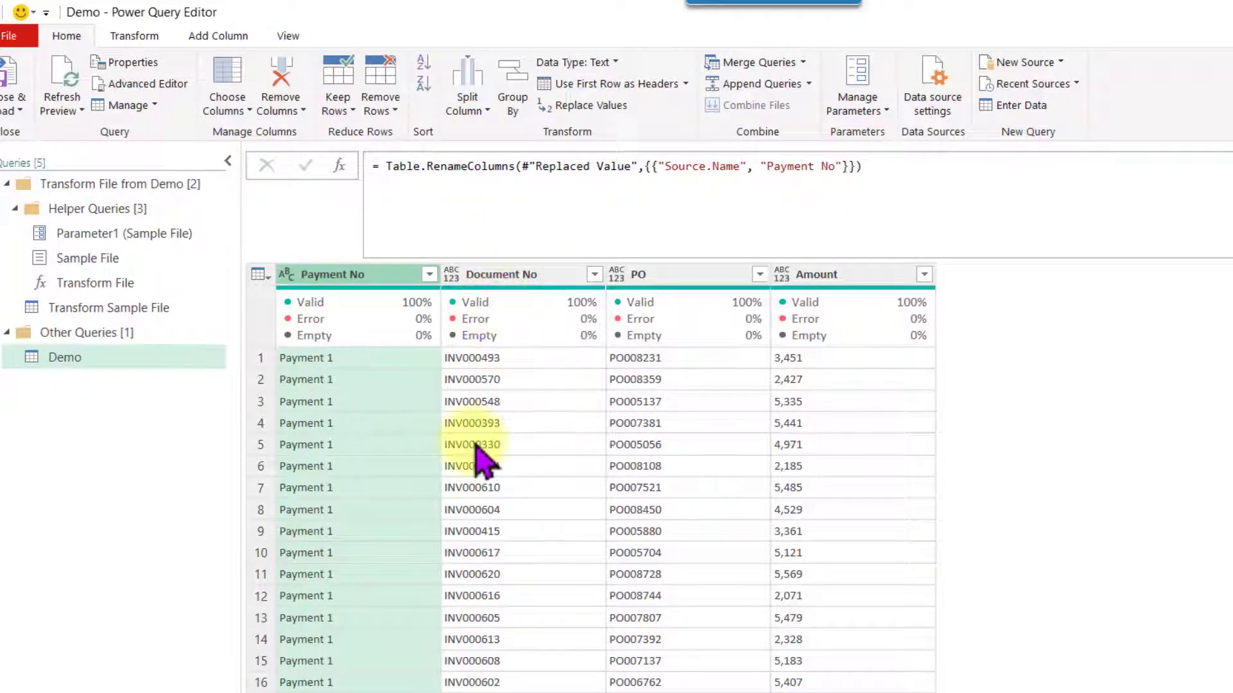
click(665, 273)
key(F2)
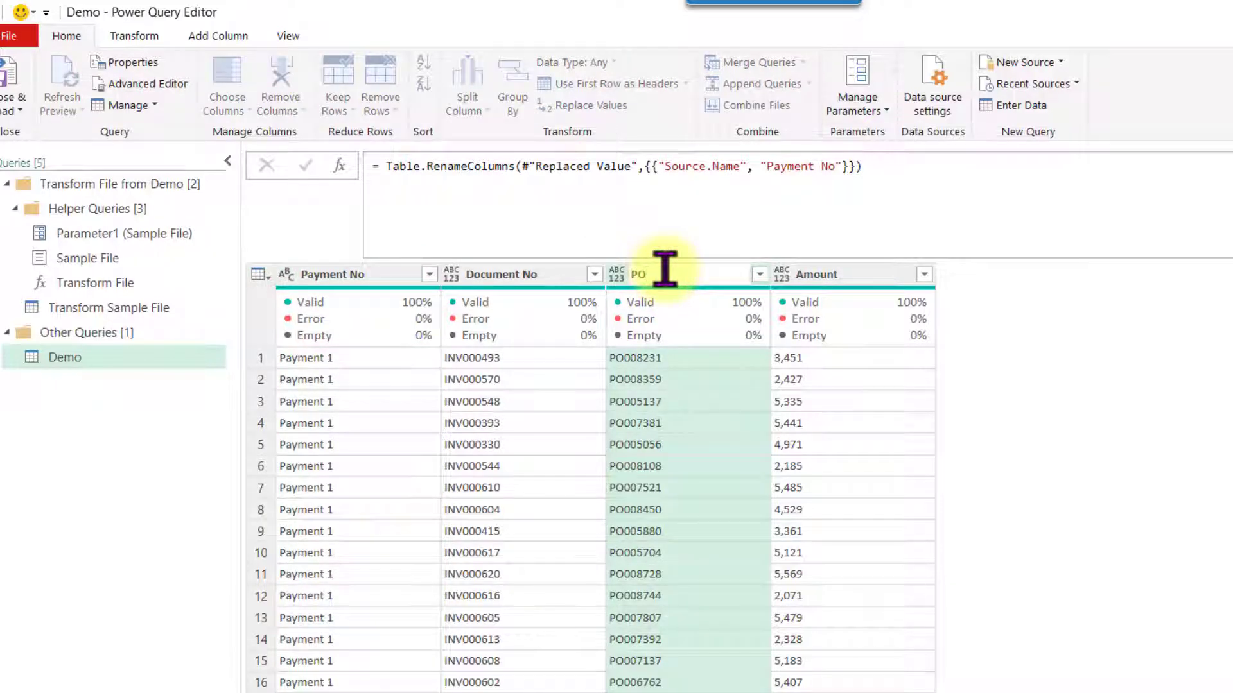
text(Purchase Order)
key(Return)
- Detect the data types of all columns in the Demo query automatically
click(825, 276)
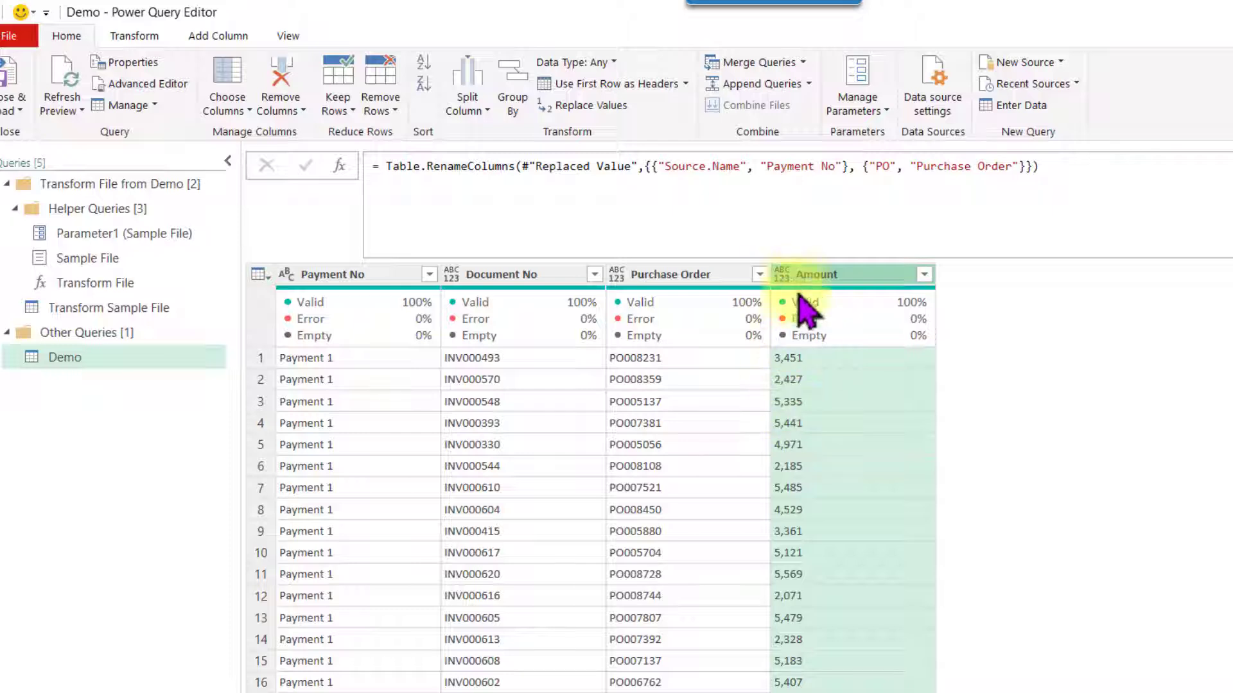
click(834, 273)
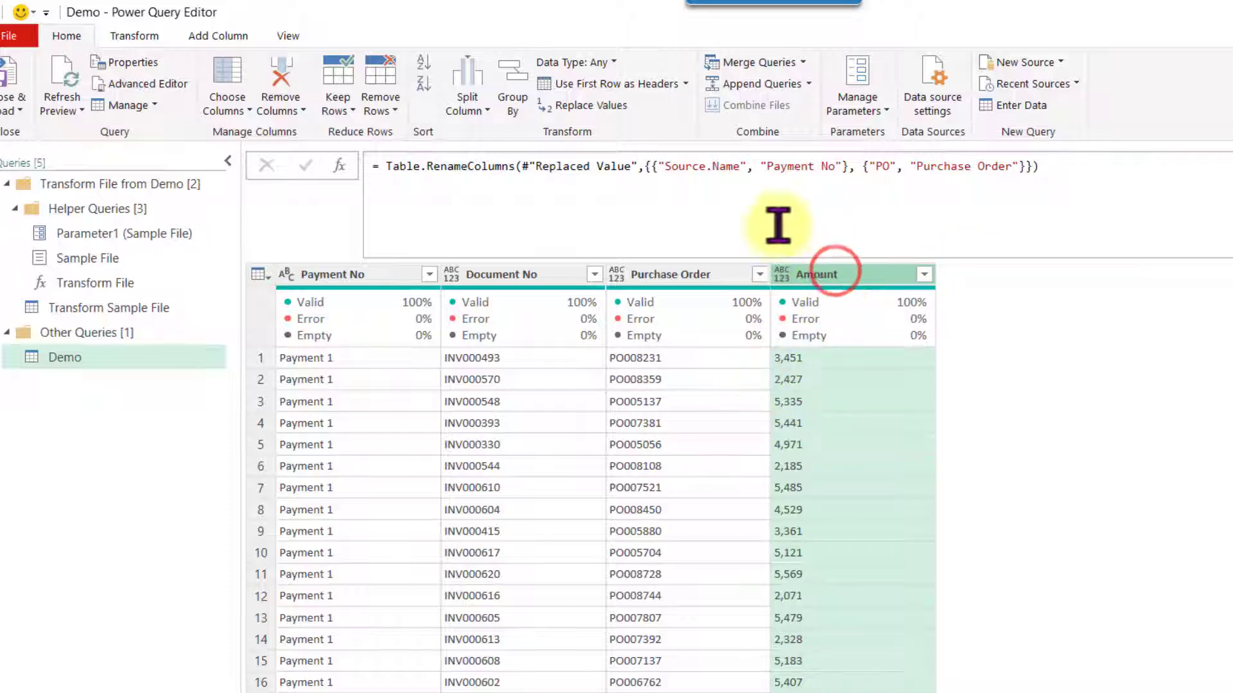
key(ctrl+a)
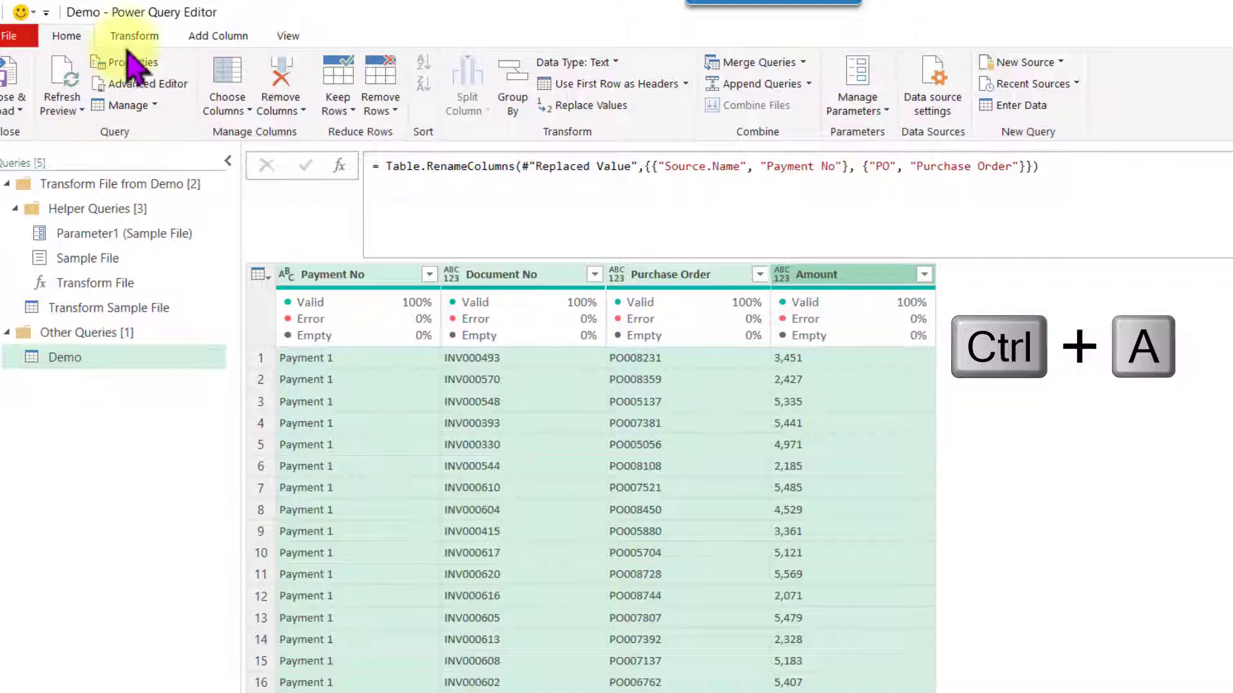
click(131, 36)
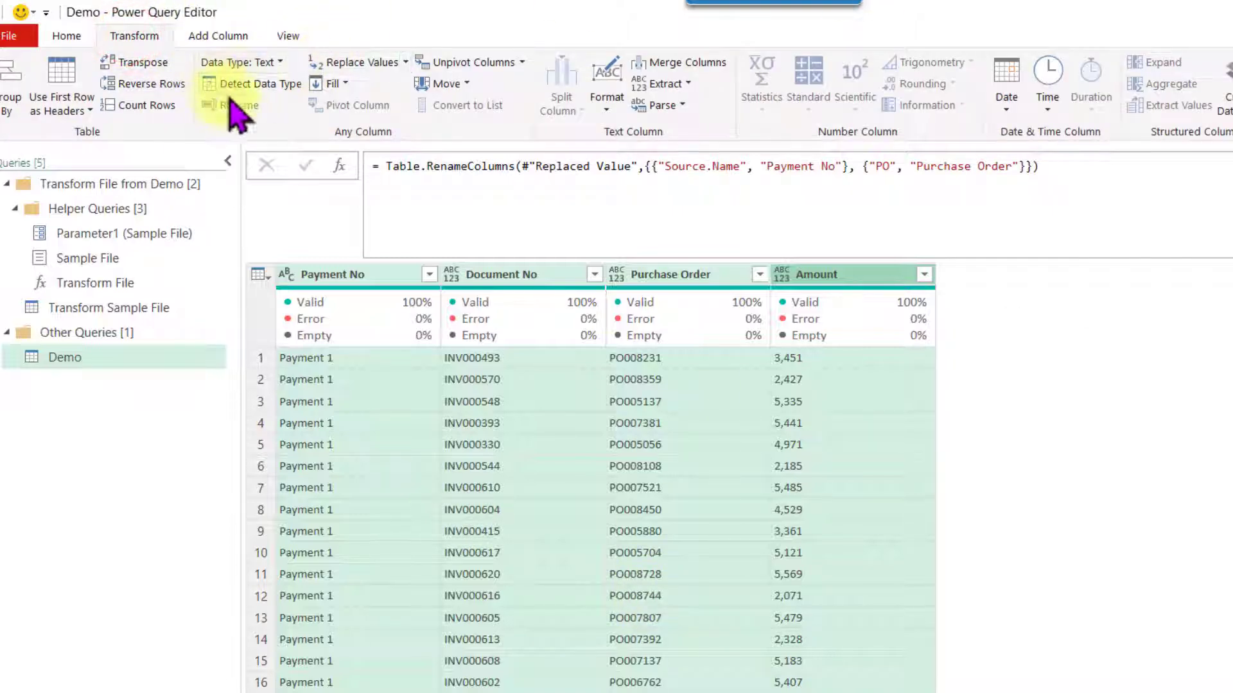
click(260, 84)
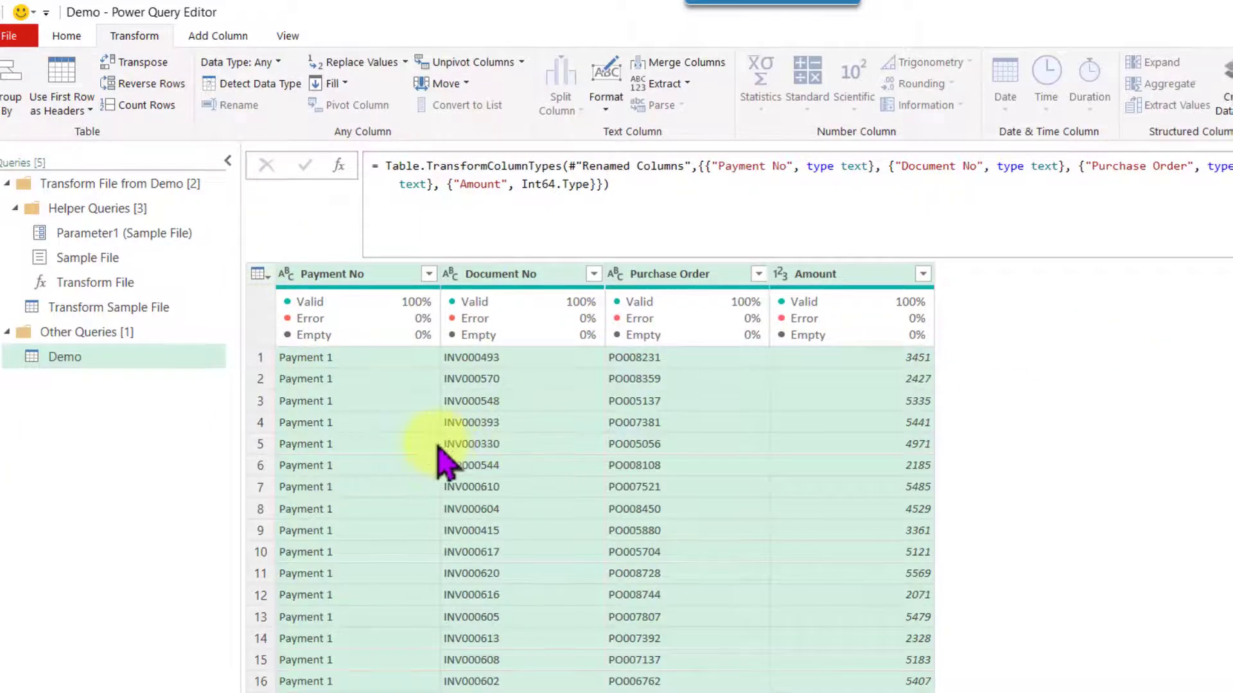
- Load the Demo query as a table into the existing worksheet at cell A1
click(66, 36)
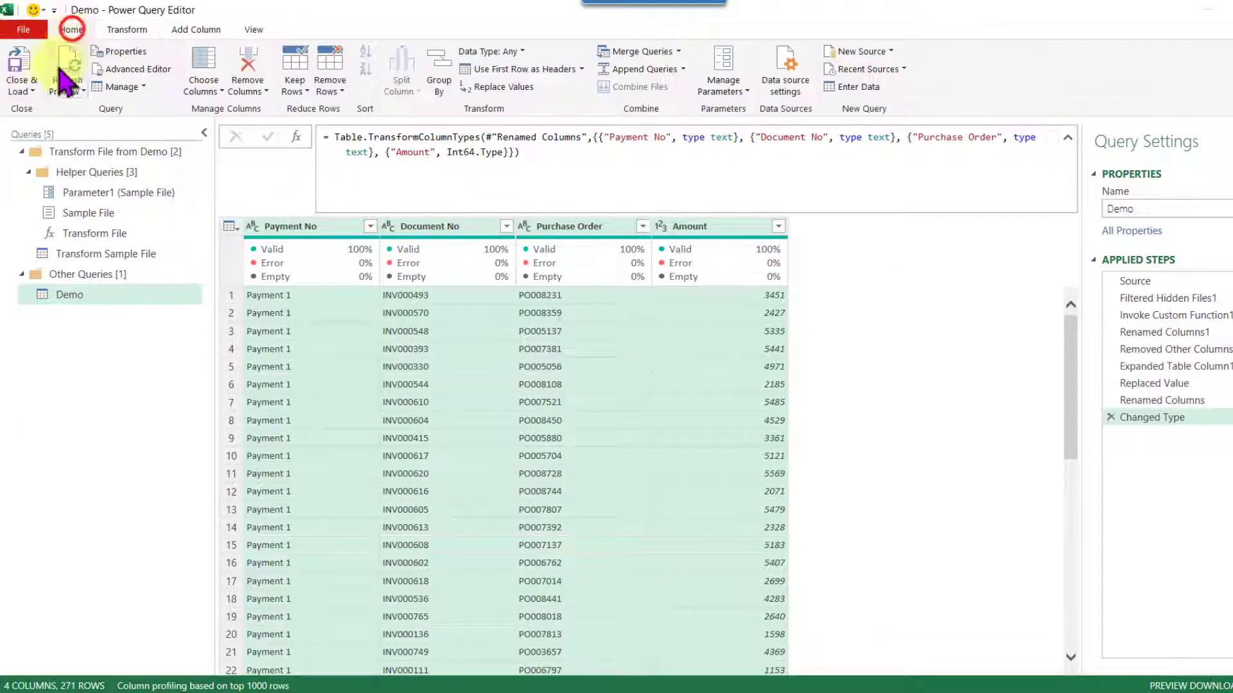
click(22, 91)
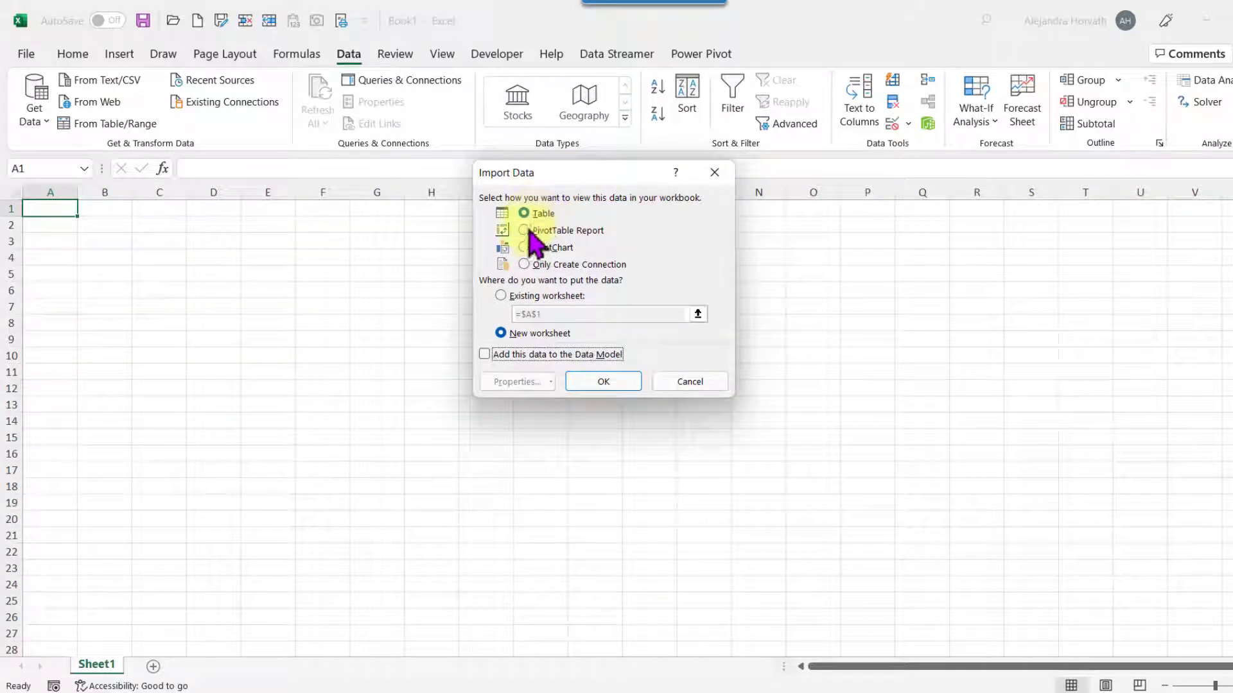
click(524, 295)
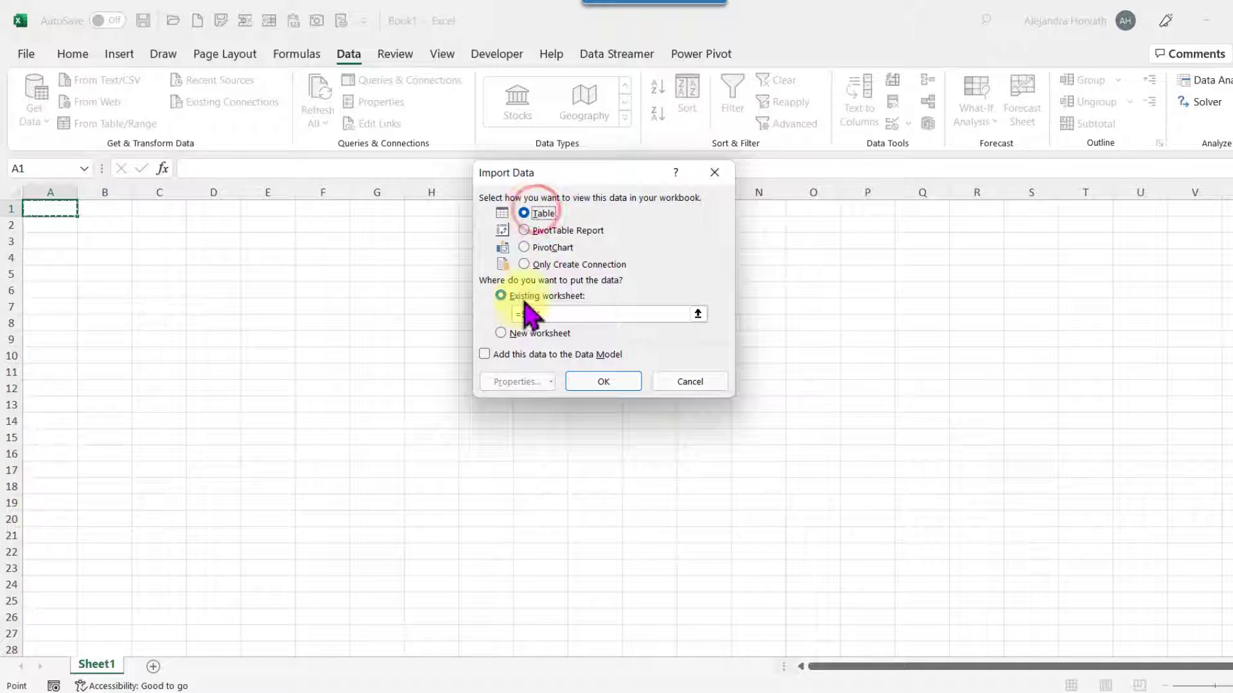
click(619, 382)
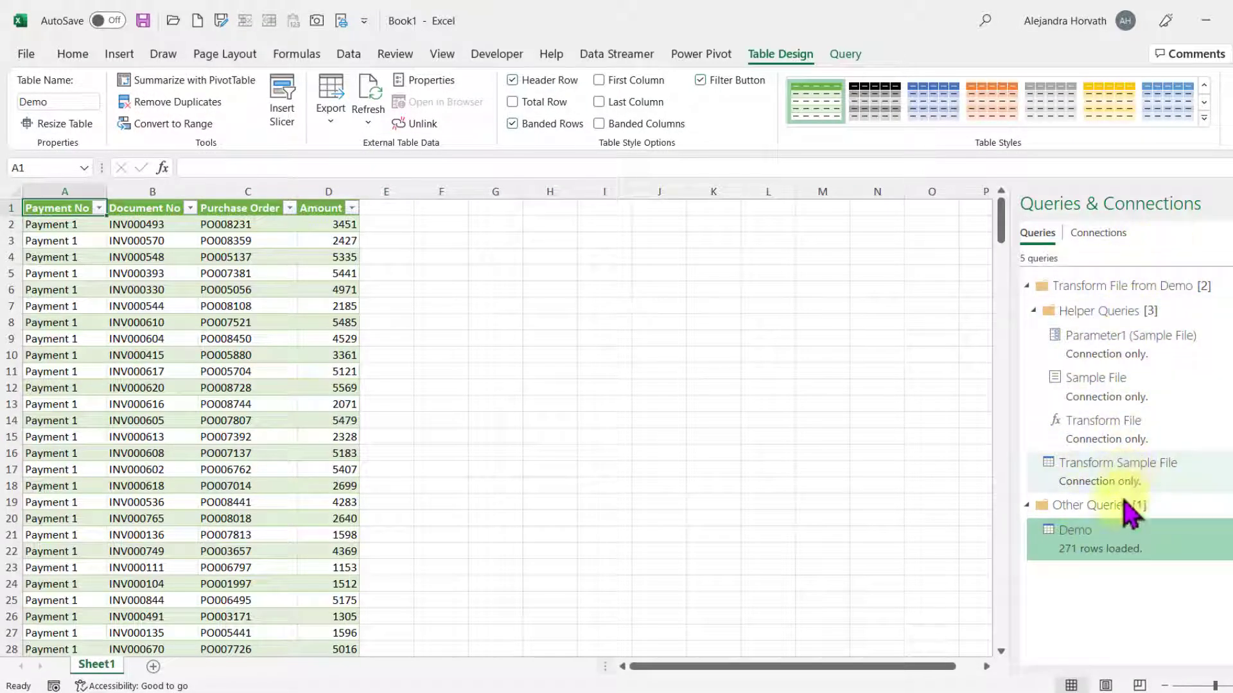
- Check which payments the loaded table's Payment No column contains without applying a filter
mouse_move(1076, 556)
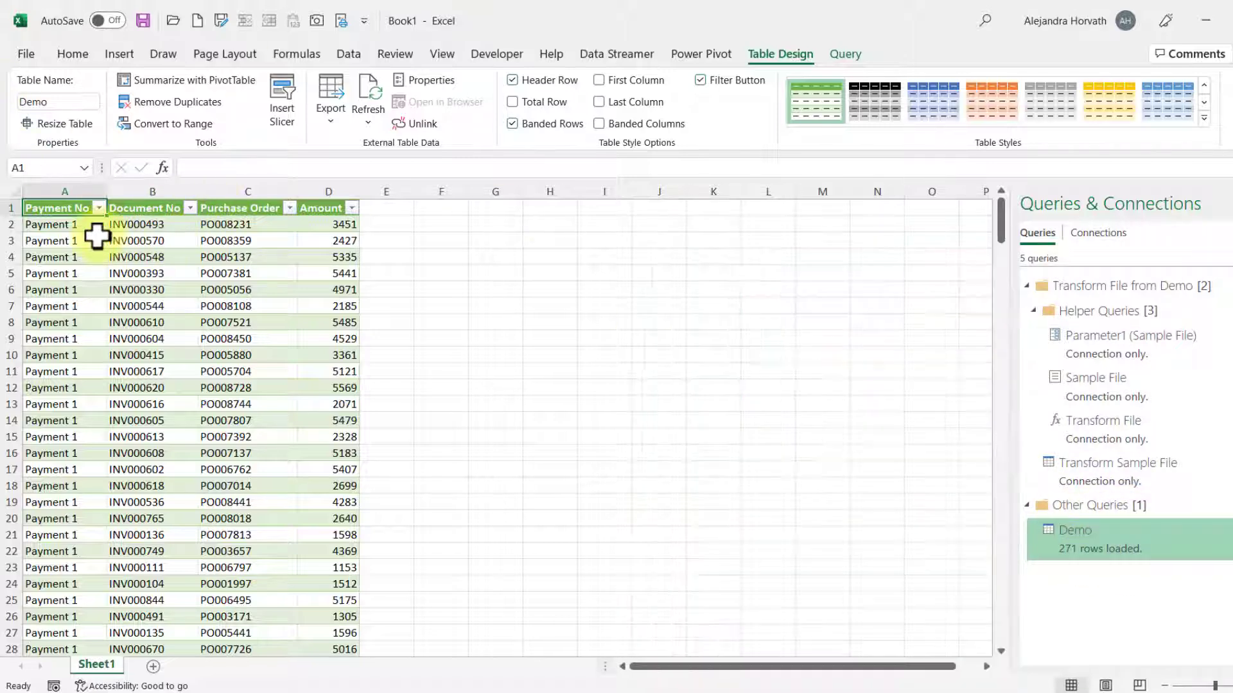
click(98, 208)
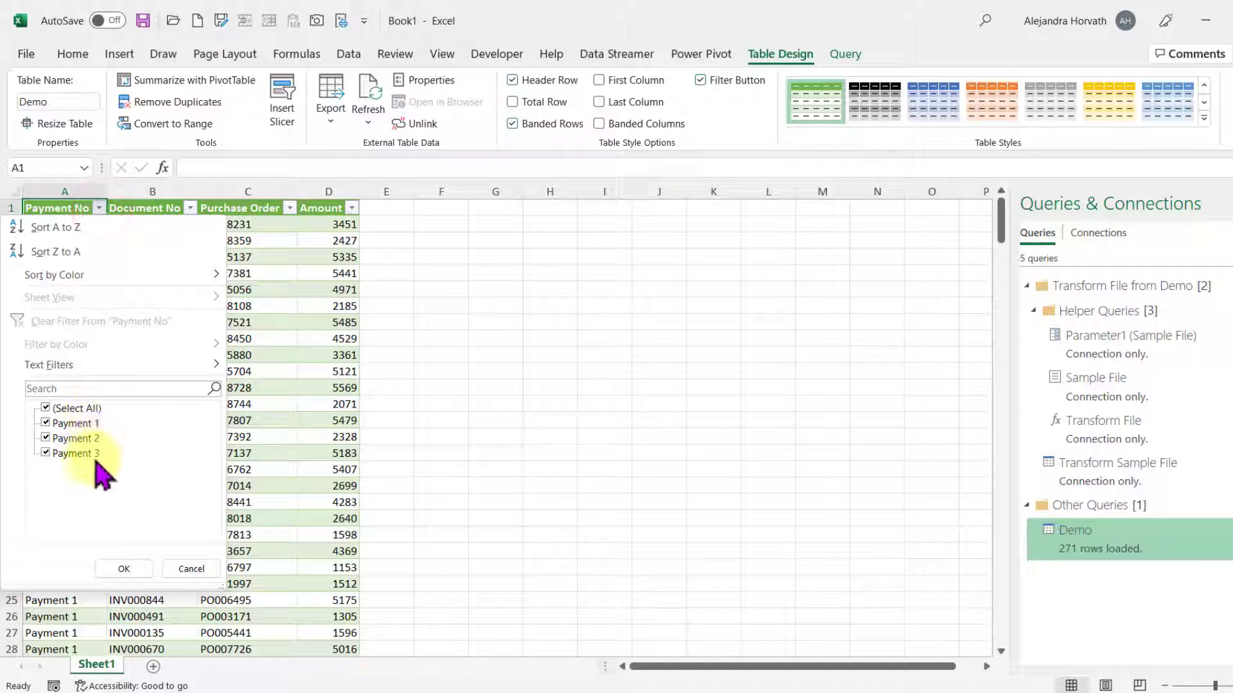
click(191, 568)
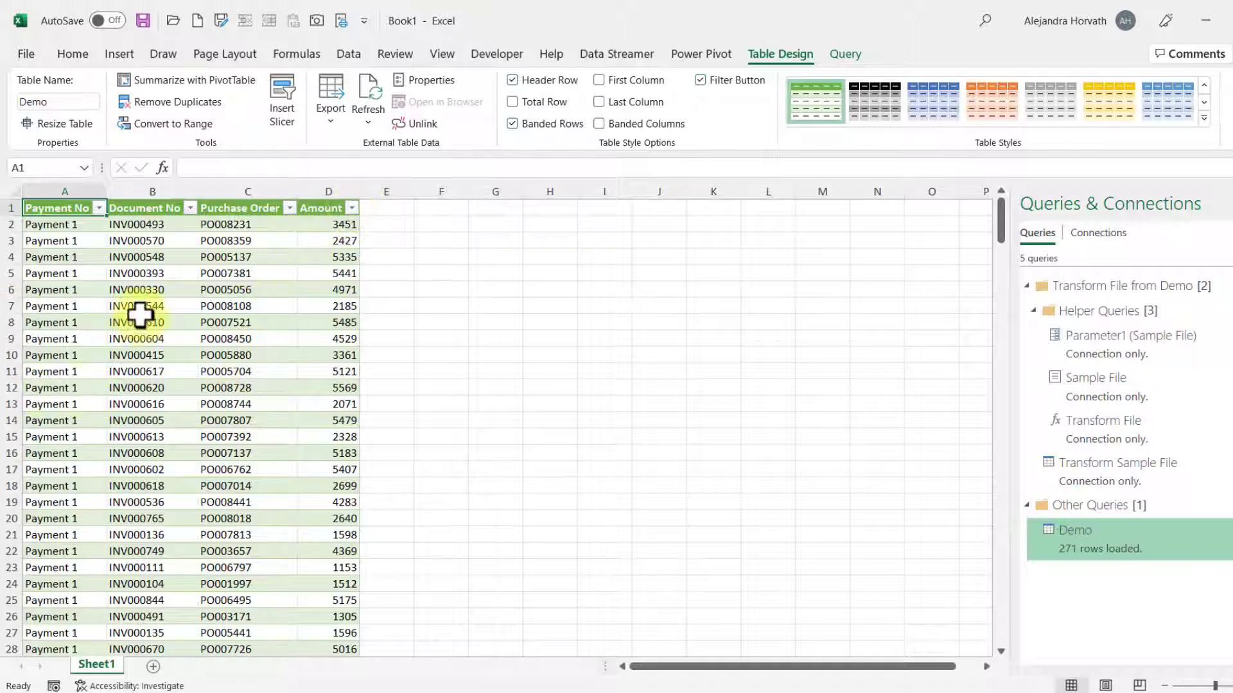
- Change the Demo query's load destination to a PivotTable Report in the existing worksheet at A1
click(1109, 532)
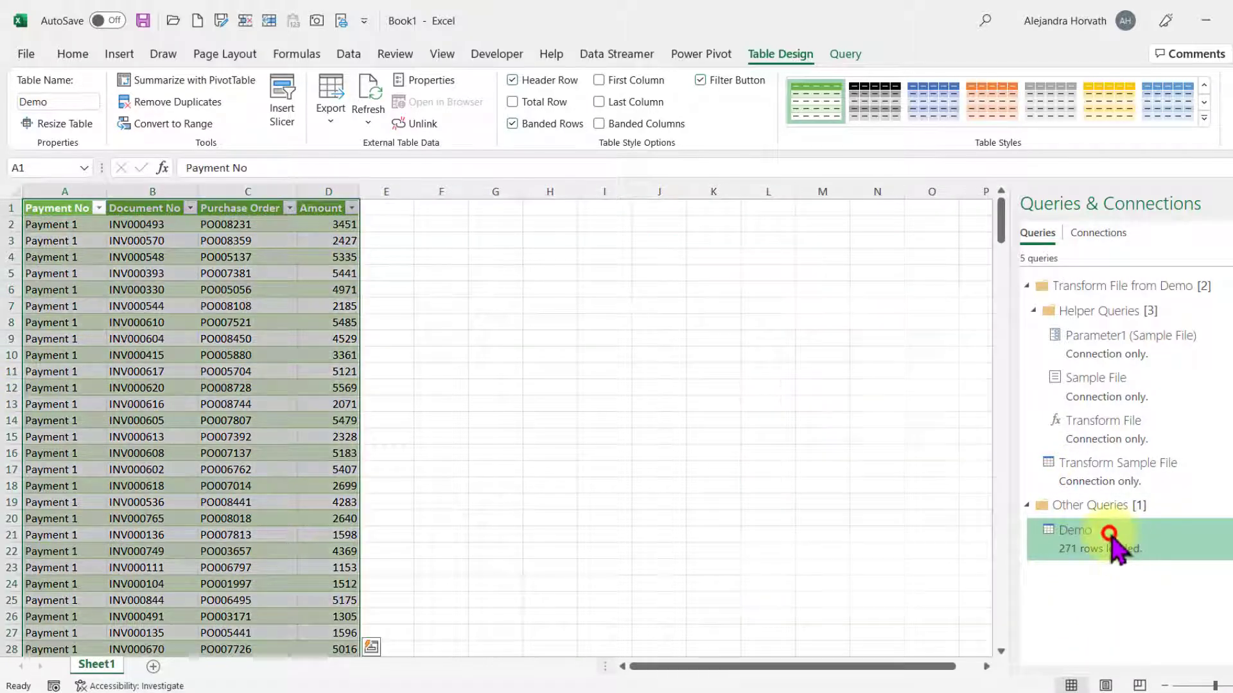
right_click(1079, 551)
click(1140, 483)
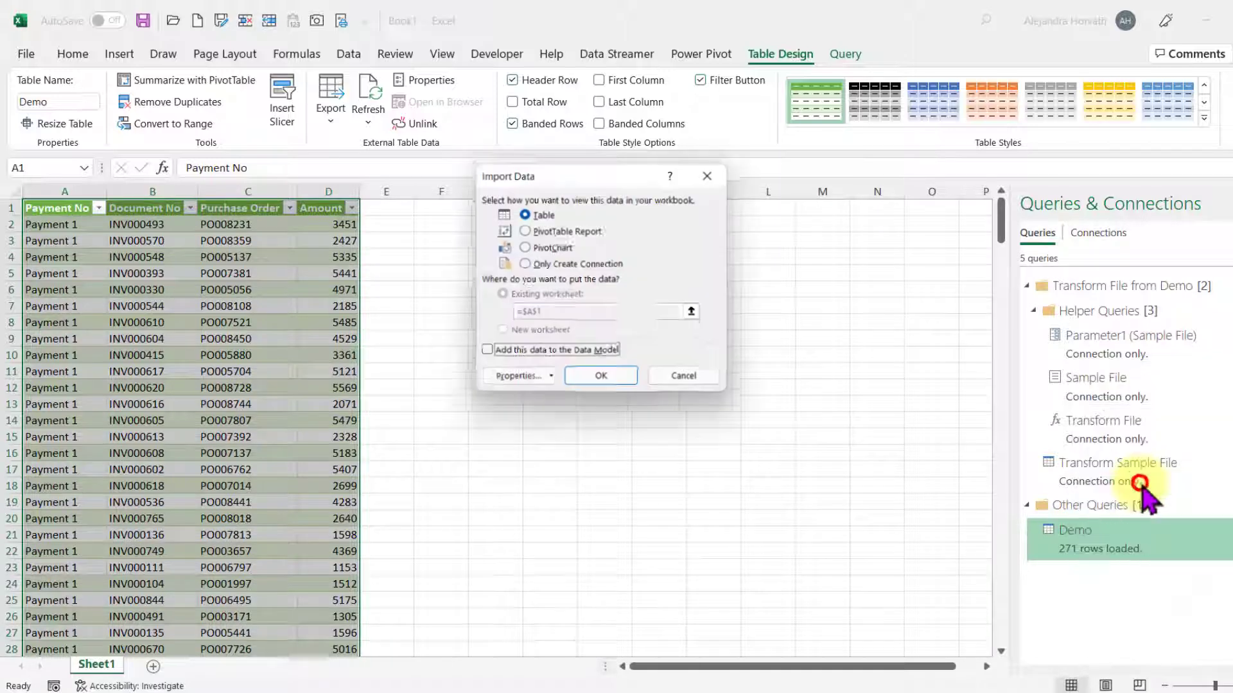
click(558, 232)
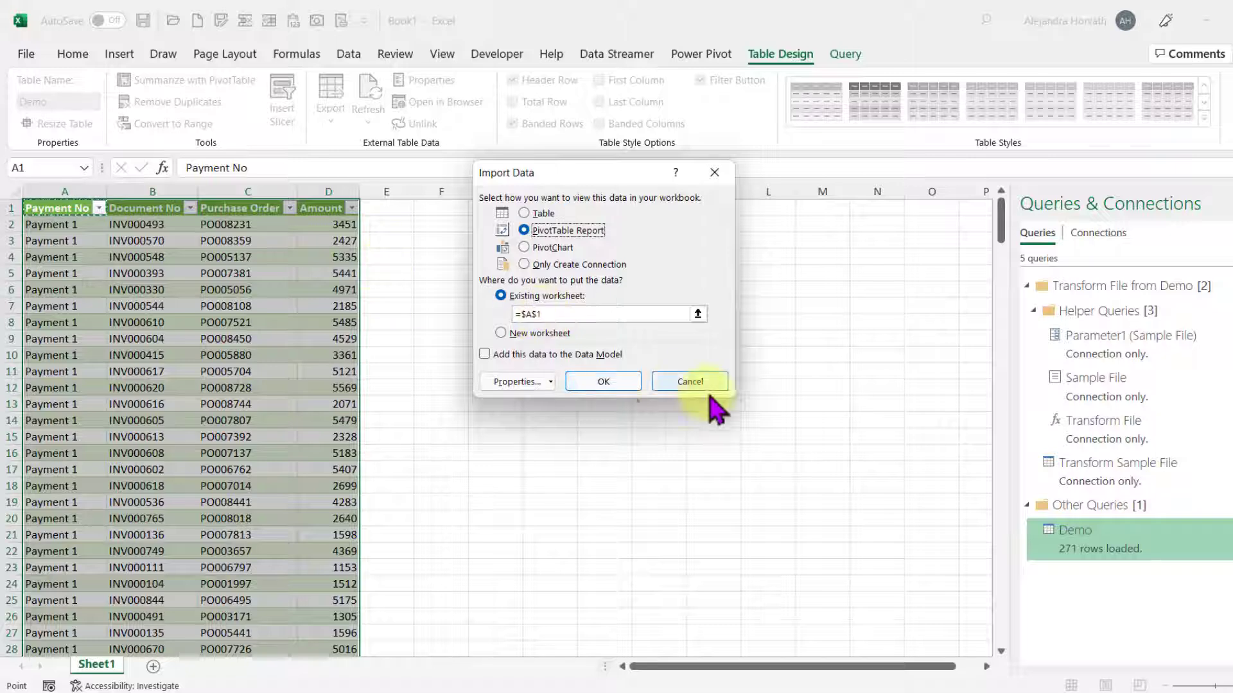
click(620, 384)
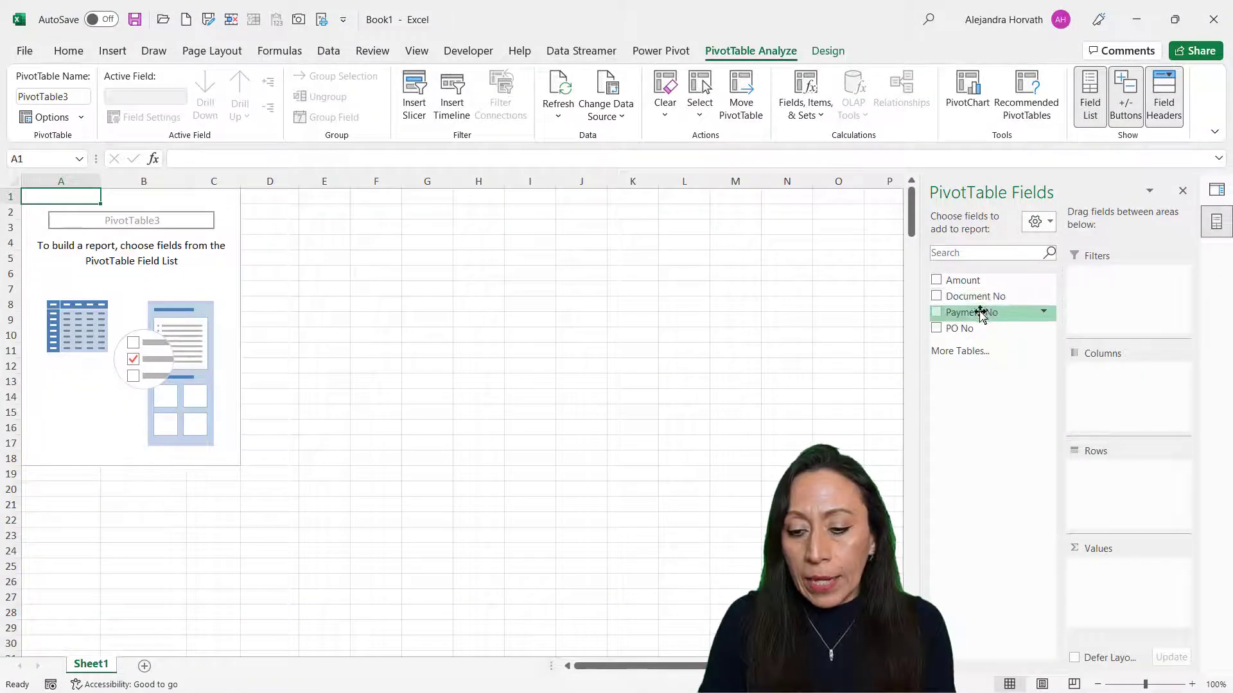
- Build the PivotTable with Payment No, Document No and PO No as rows and the sum of Amount as values
drag(979, 314, 1116, 491)
drag(998, 299, 1090, 464)
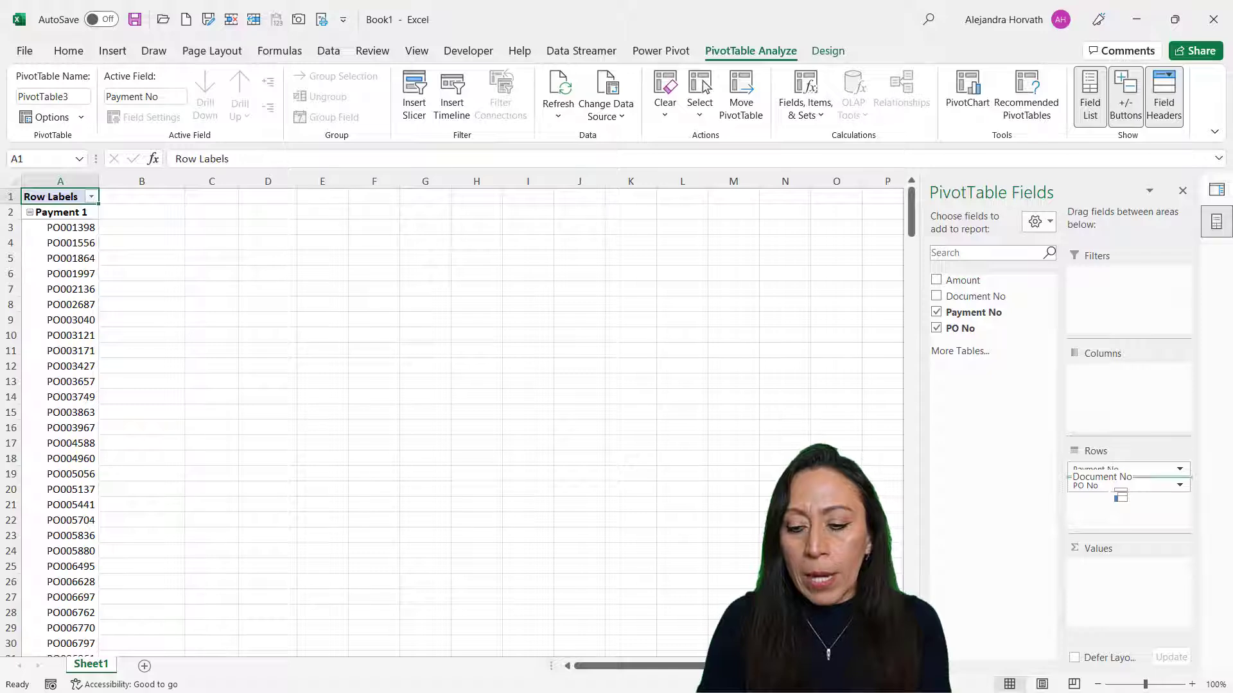
drag(1121, 495, 1119, 493)
drag(963, 280, 1095, 519)
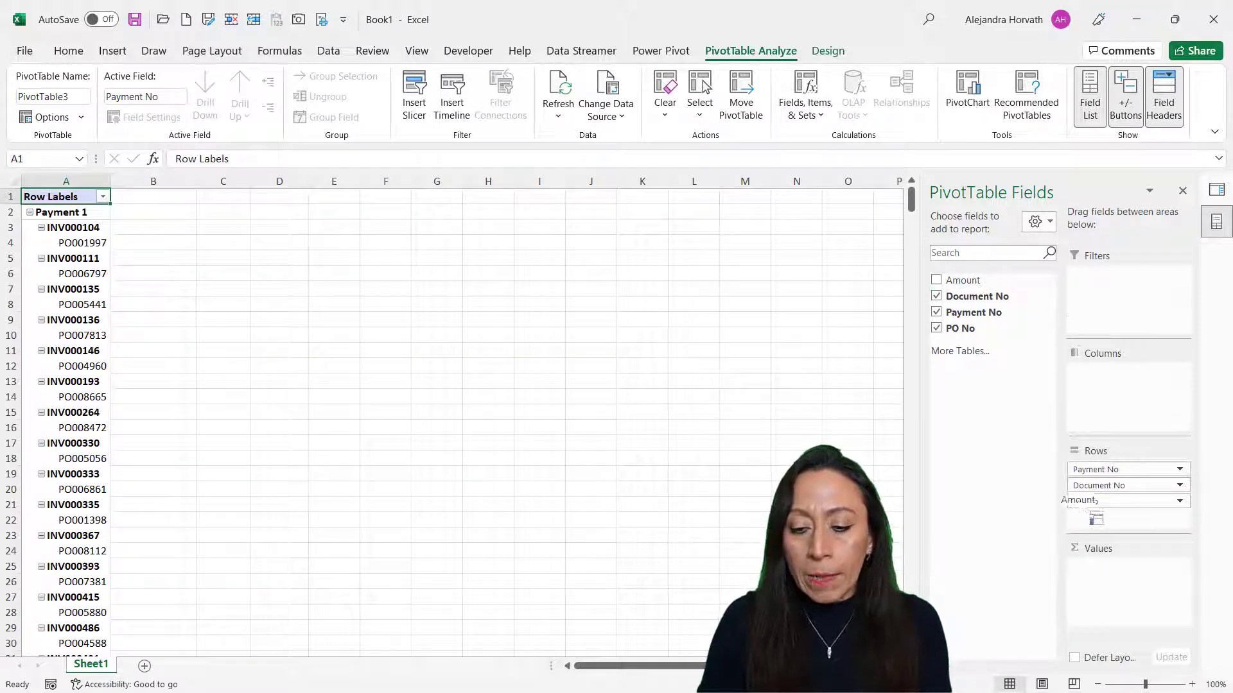
drag(1114, 594, 1119, 567)
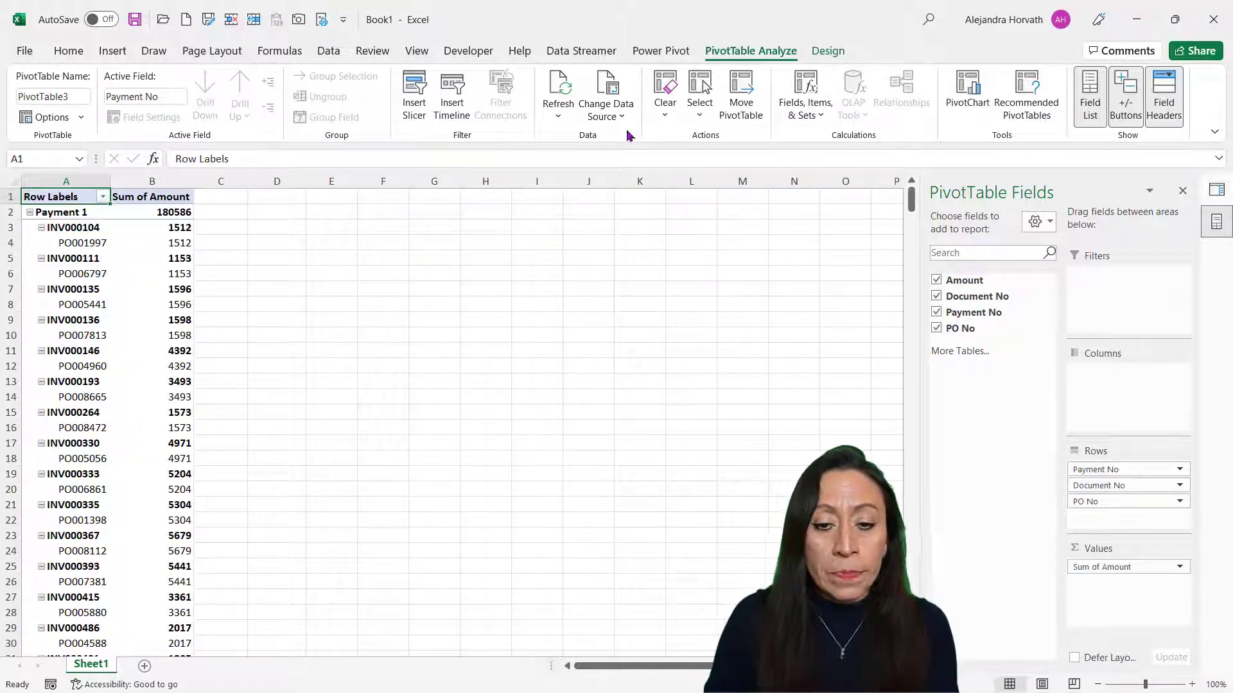
- Set the PivotTable's report layout to Tabular Form
click(827, 55)
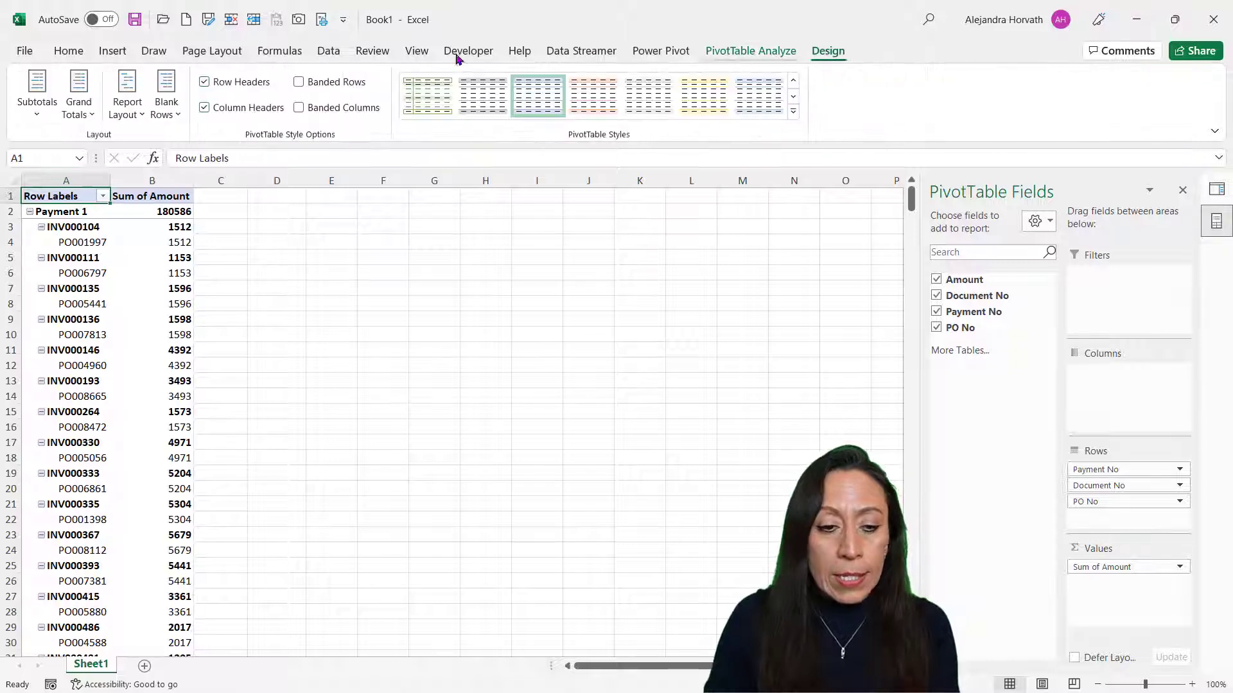
click(137, 116)
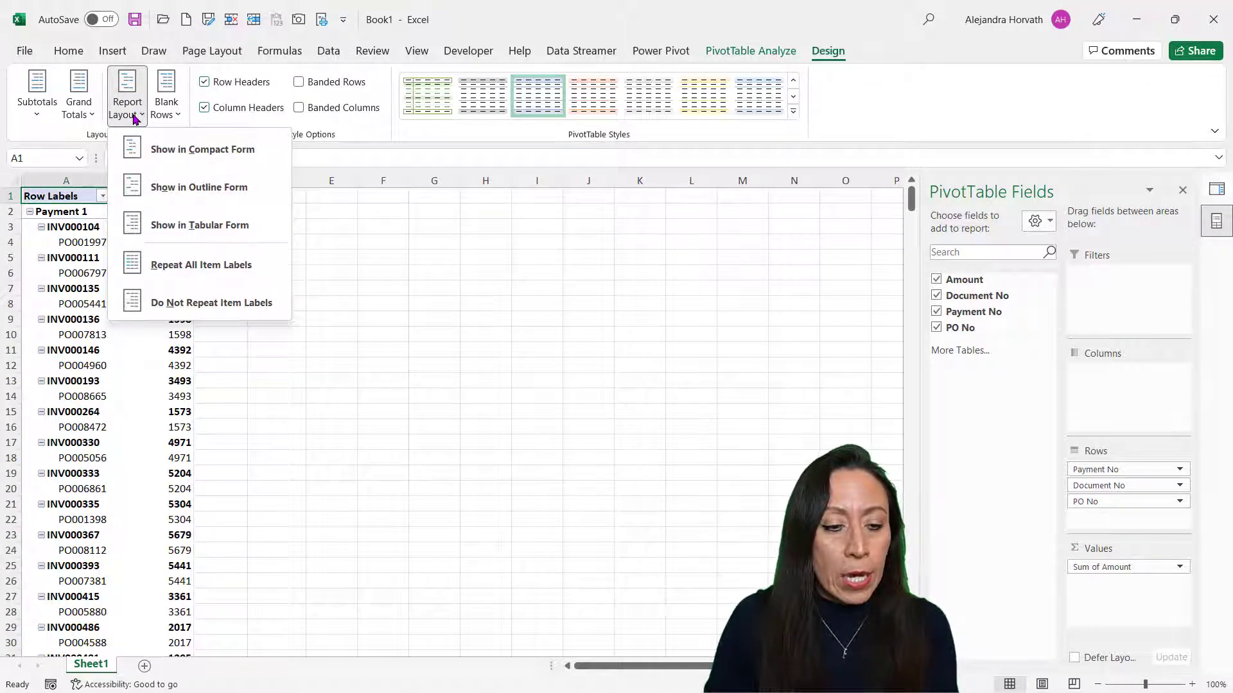
click(184, 226)
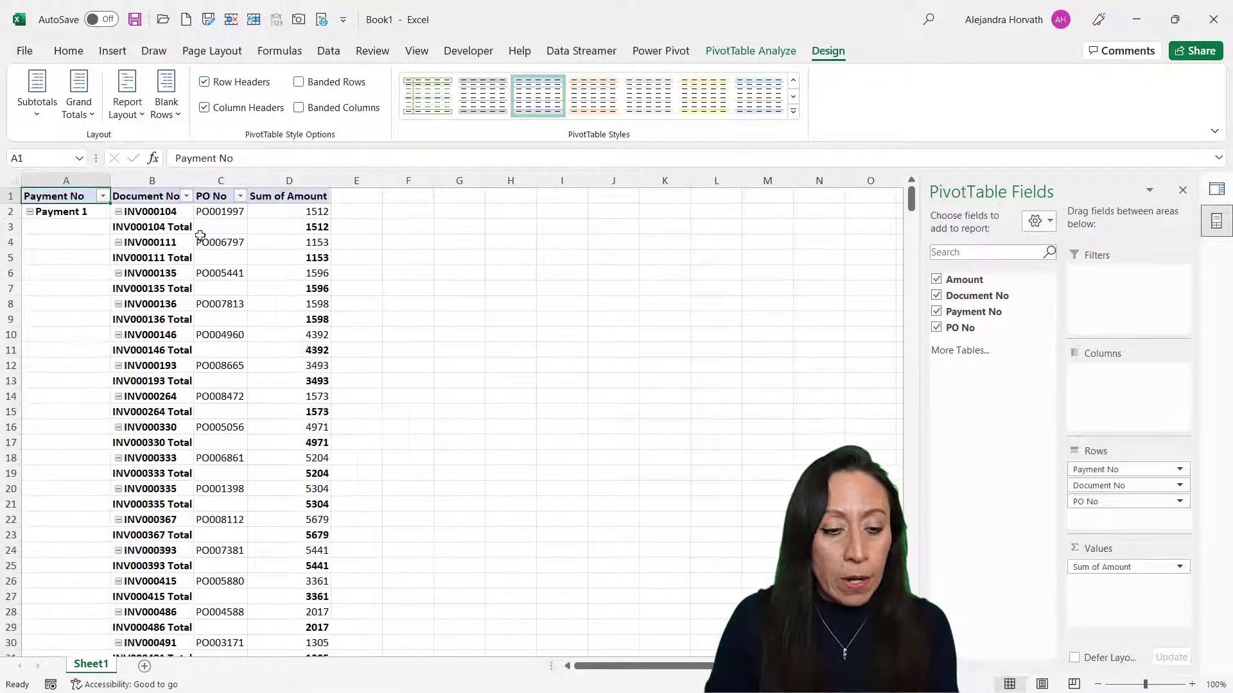
- Remove the Document No subtotals from the PivotTable
click(161, 226)
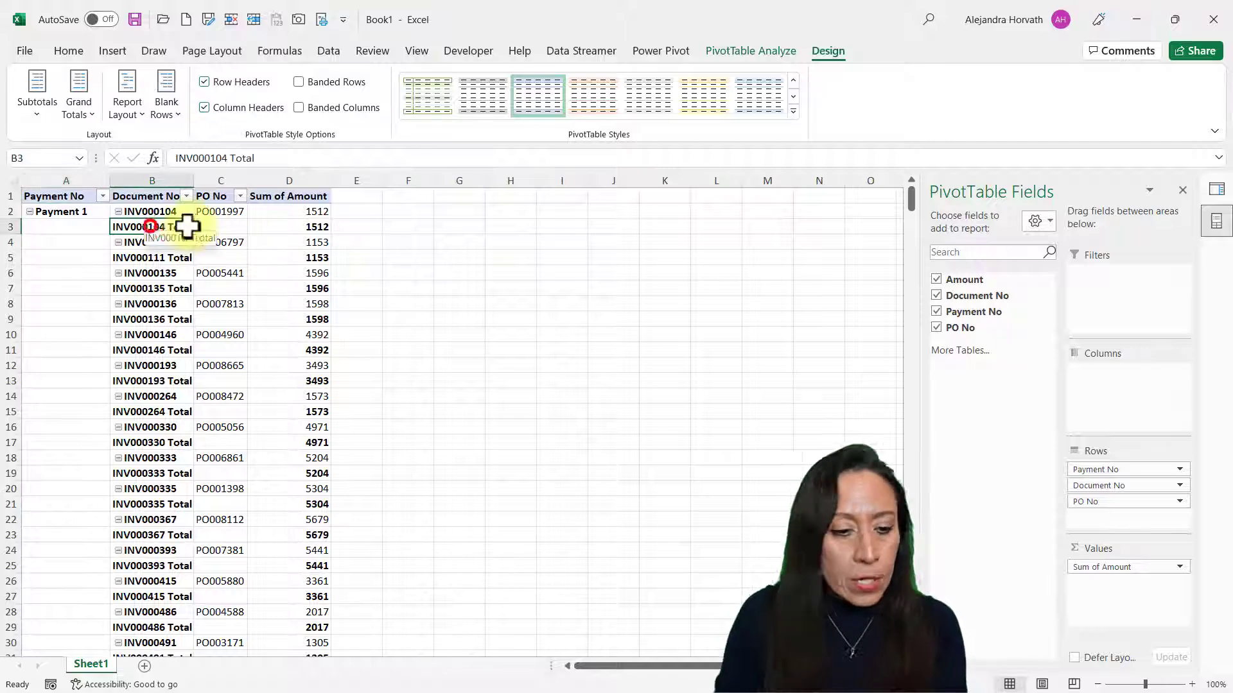
right_click(164, 226)
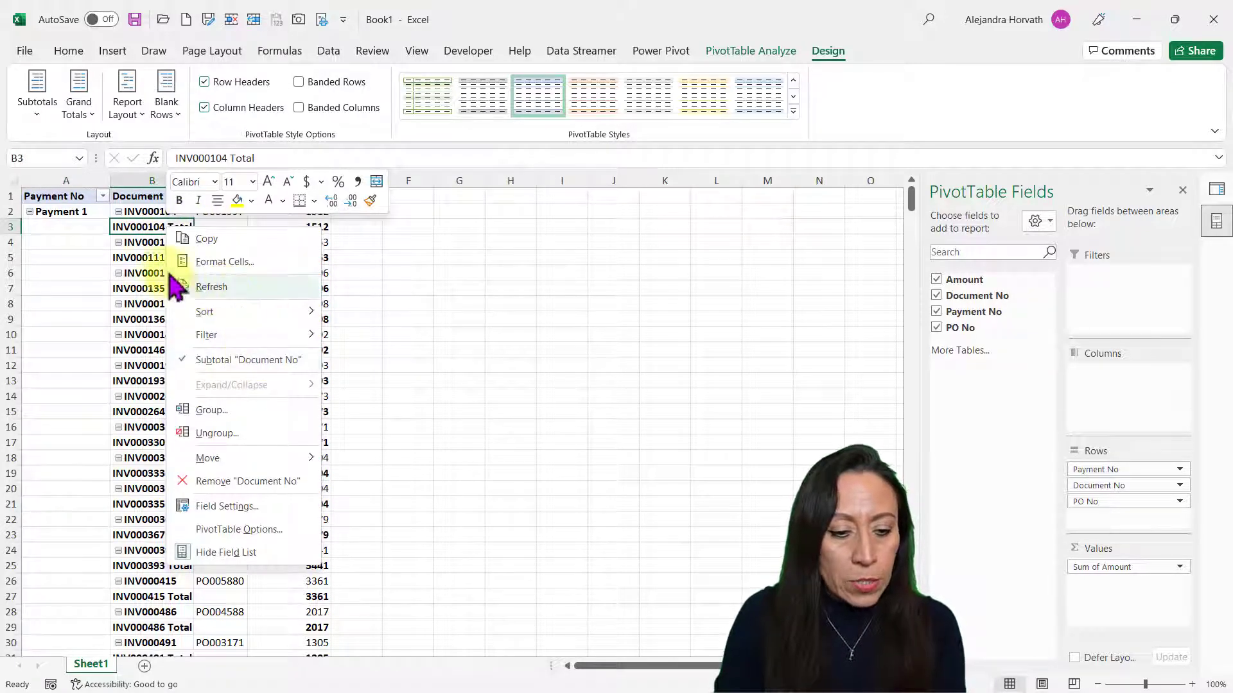
click(145, 221)
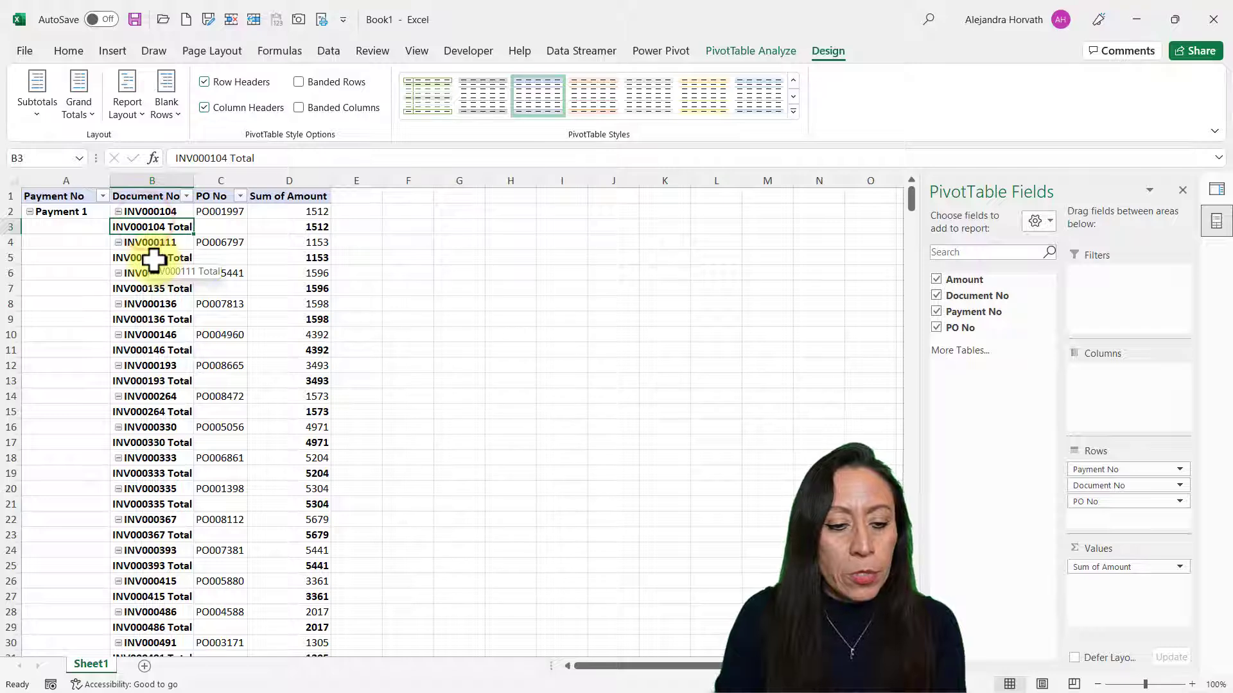
right_click(153, 259)
right_click(137, 230)
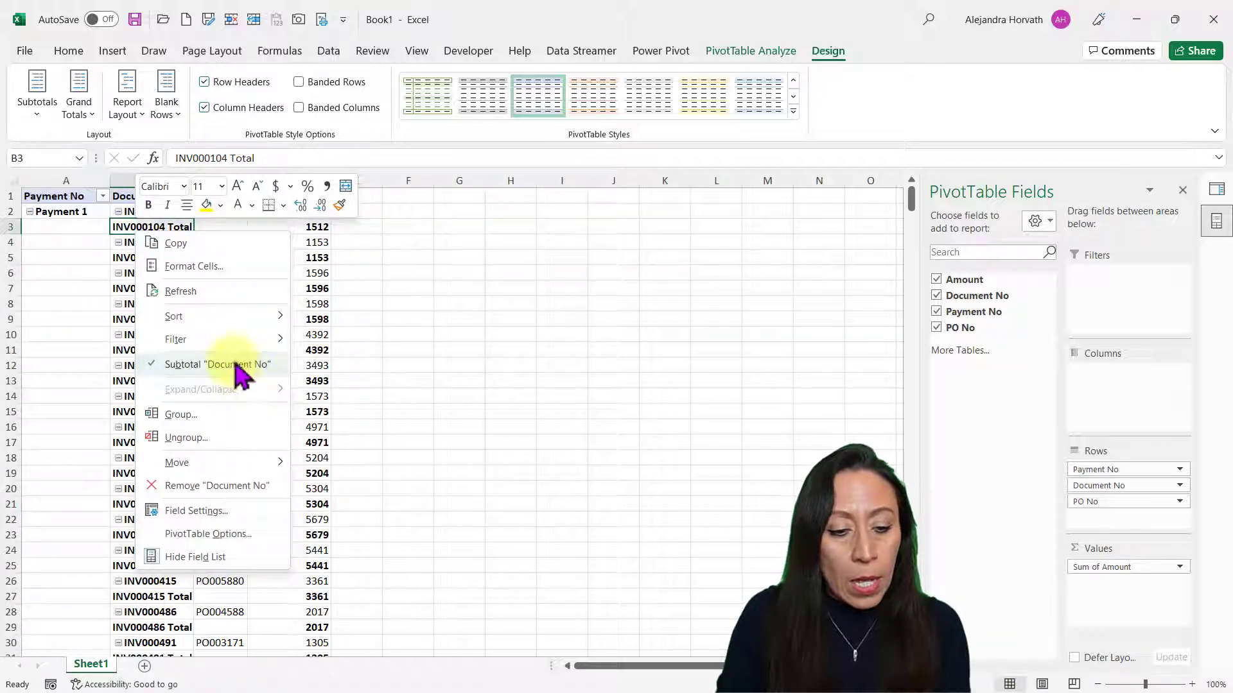
click(154, 365)
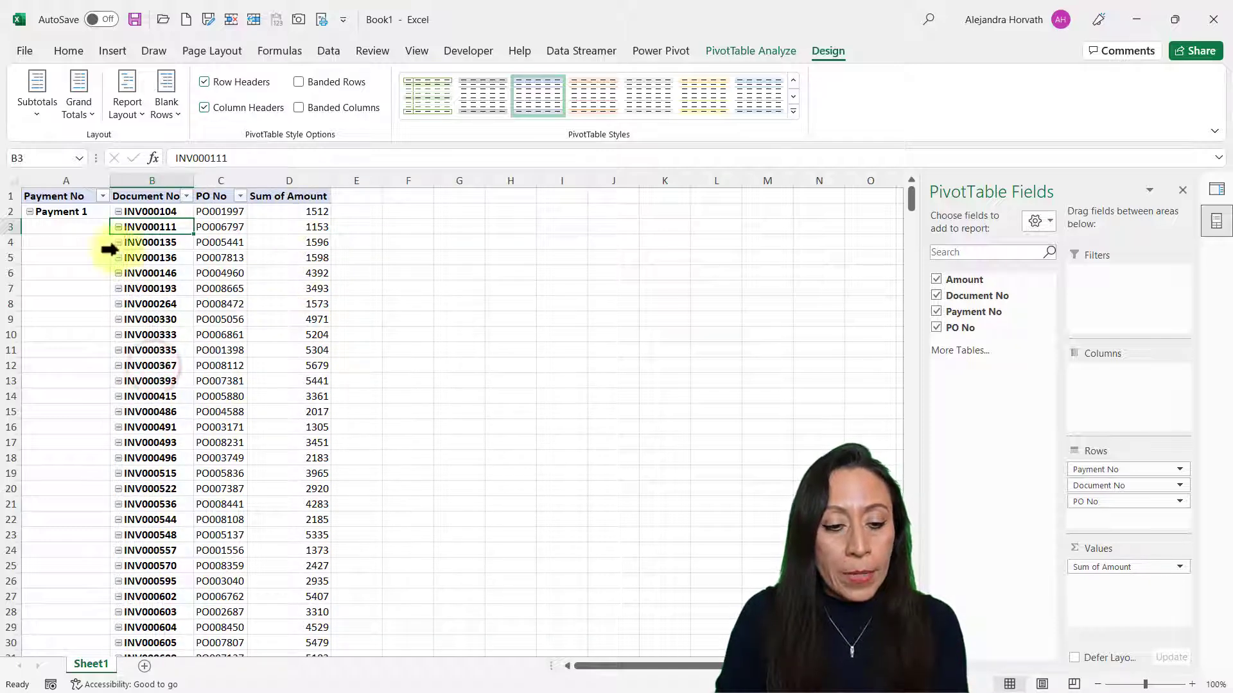
- Review the PivotTable's document rows and payment subtotals down to the start of Payment 3
scroll(220, 289, down, 3)
scroll(221, 292, down, 14)
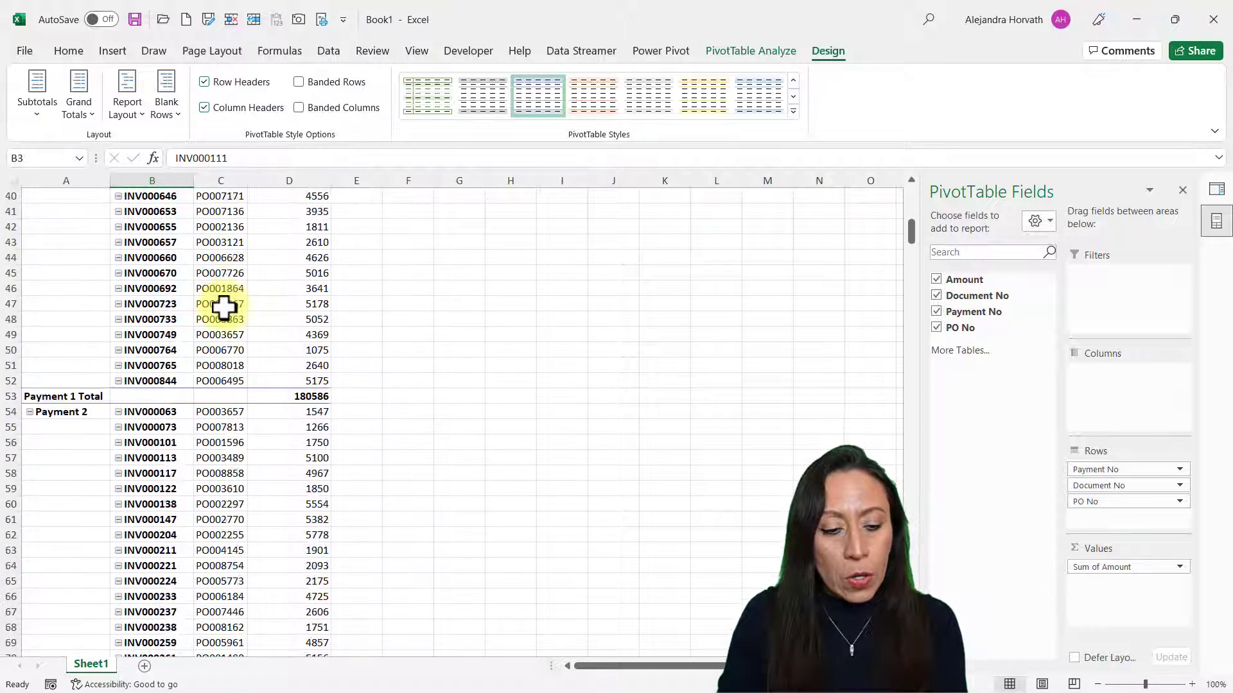
click(145, 242)
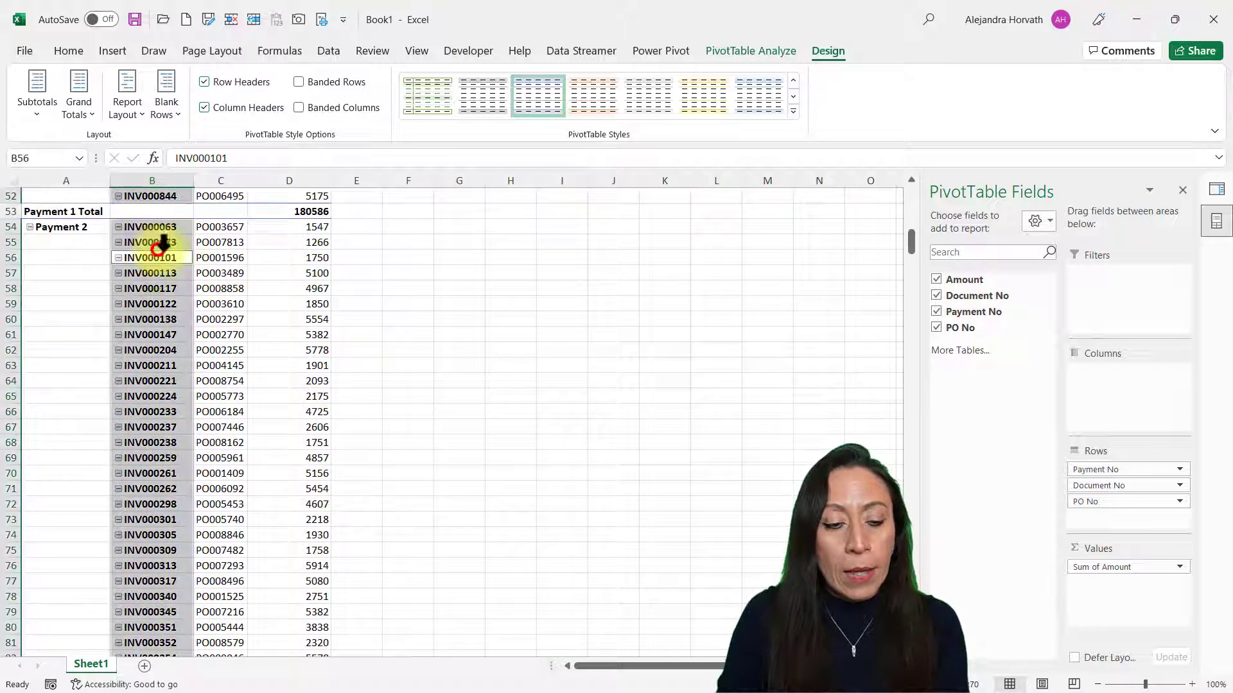
click(215, 292)
scroll(243, 308, down, 20)
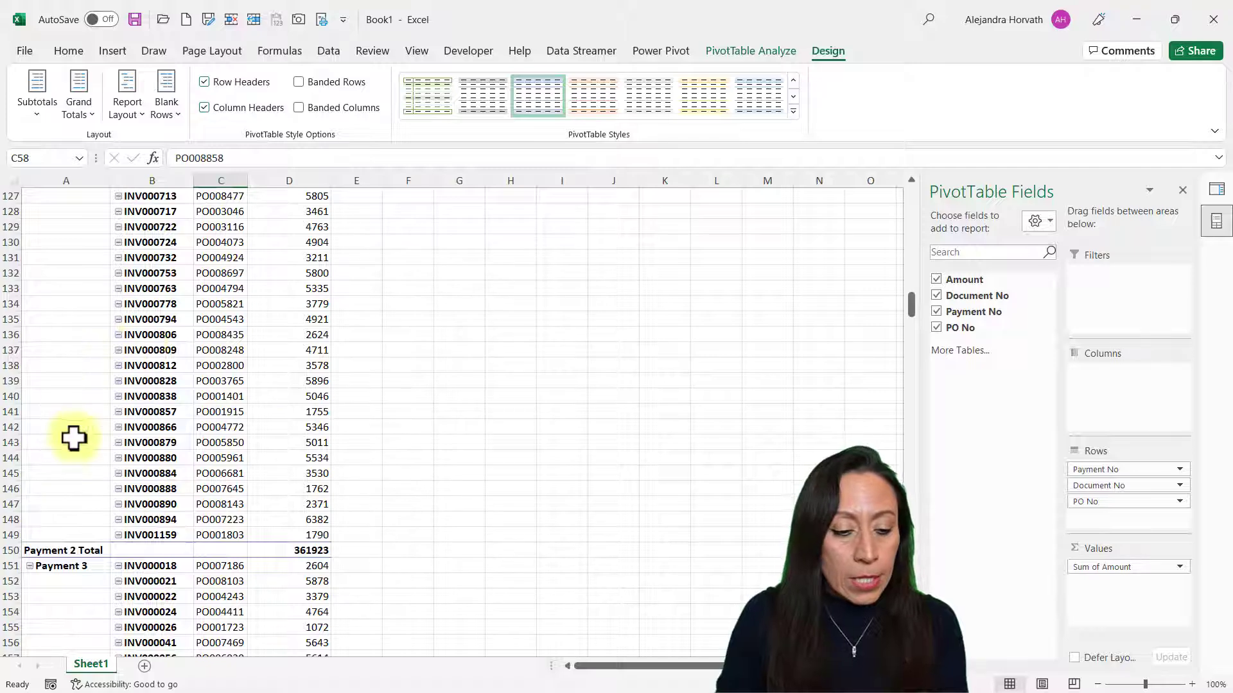
scroll(73, 430, down, 3)
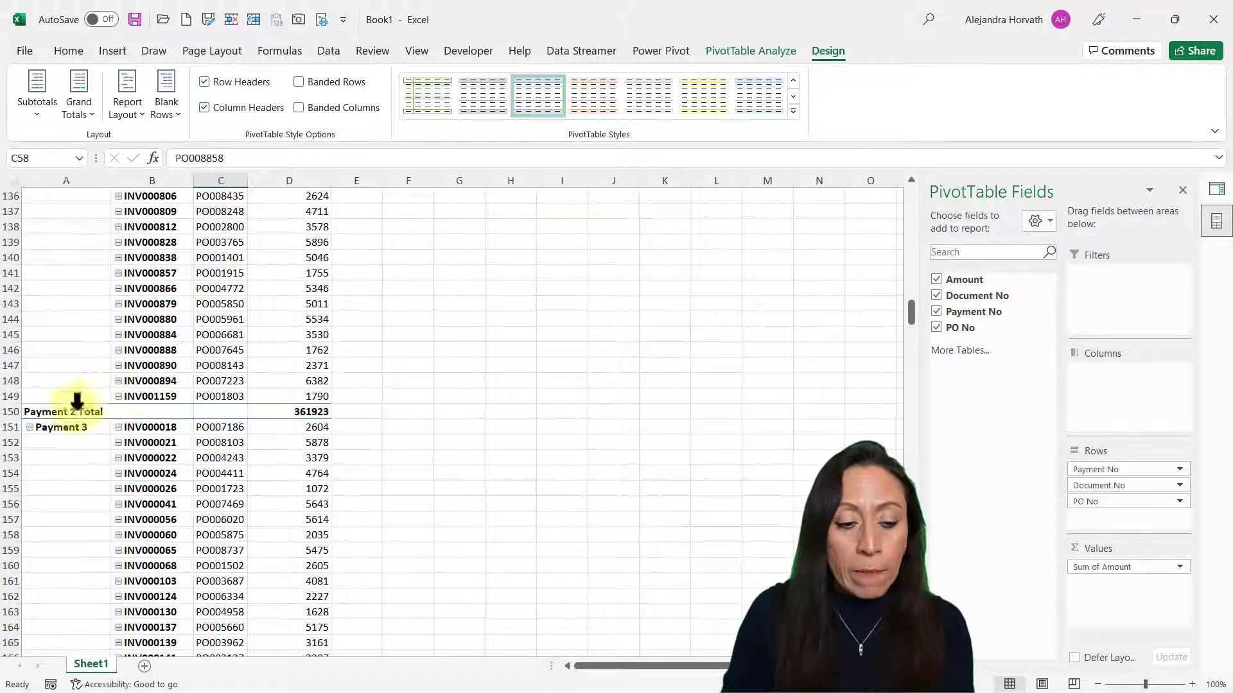
click(71, 413)
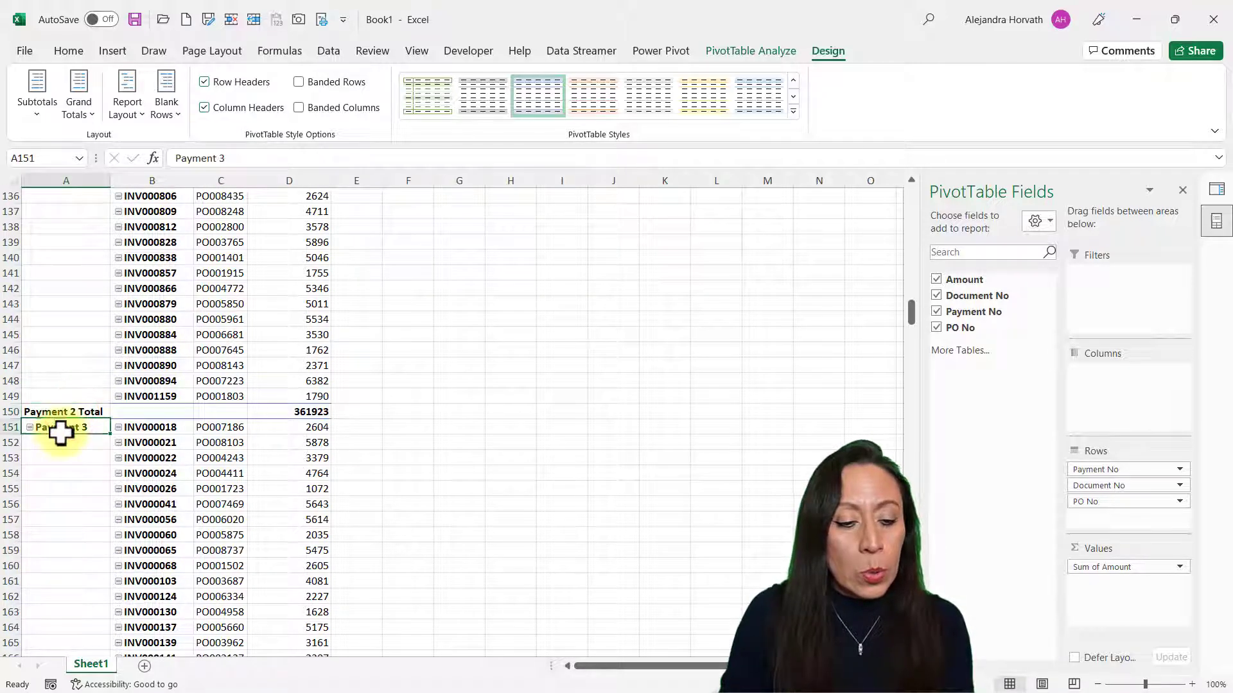
click(61, 431)
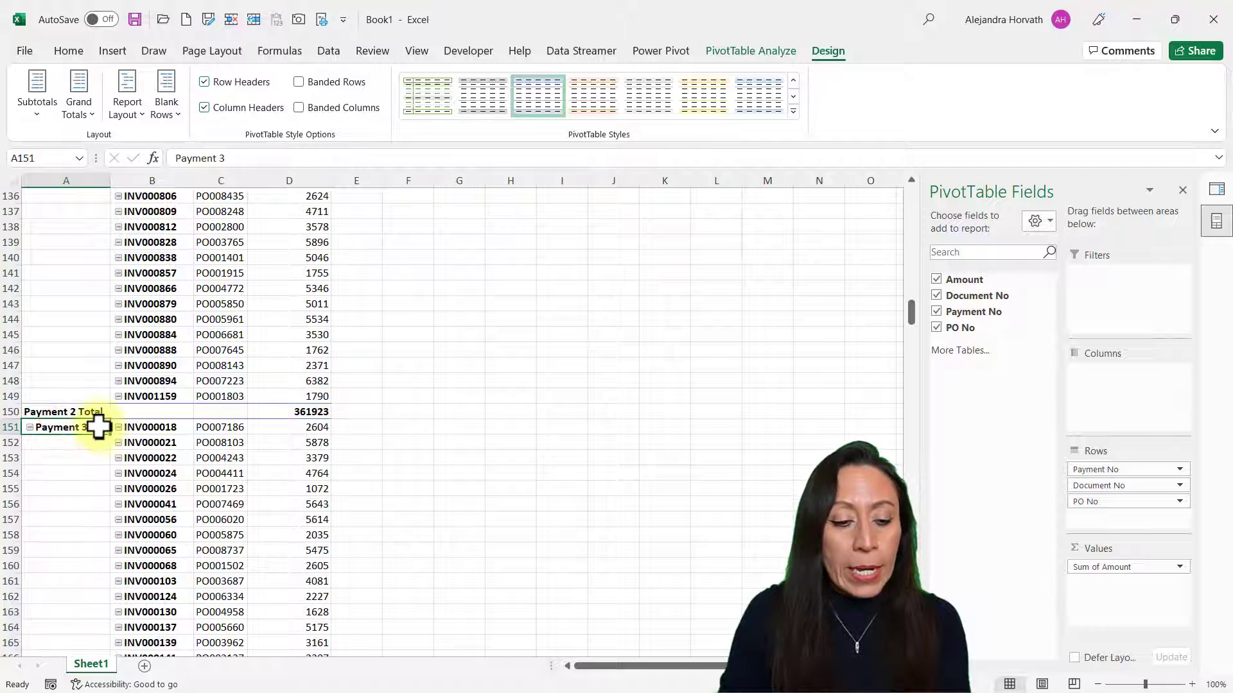
- Collapse the entire Payment No field in the PivotTable
right_click(98, 427)
mouse_move(207, 247)
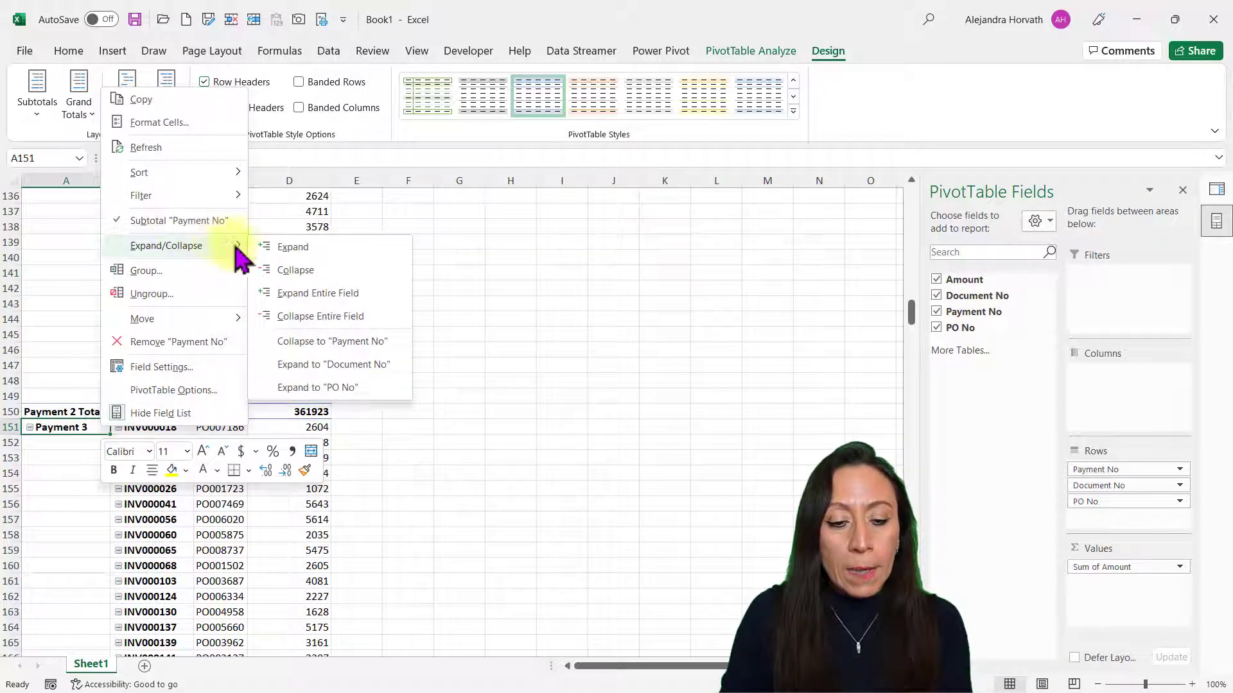
click(331, 316)
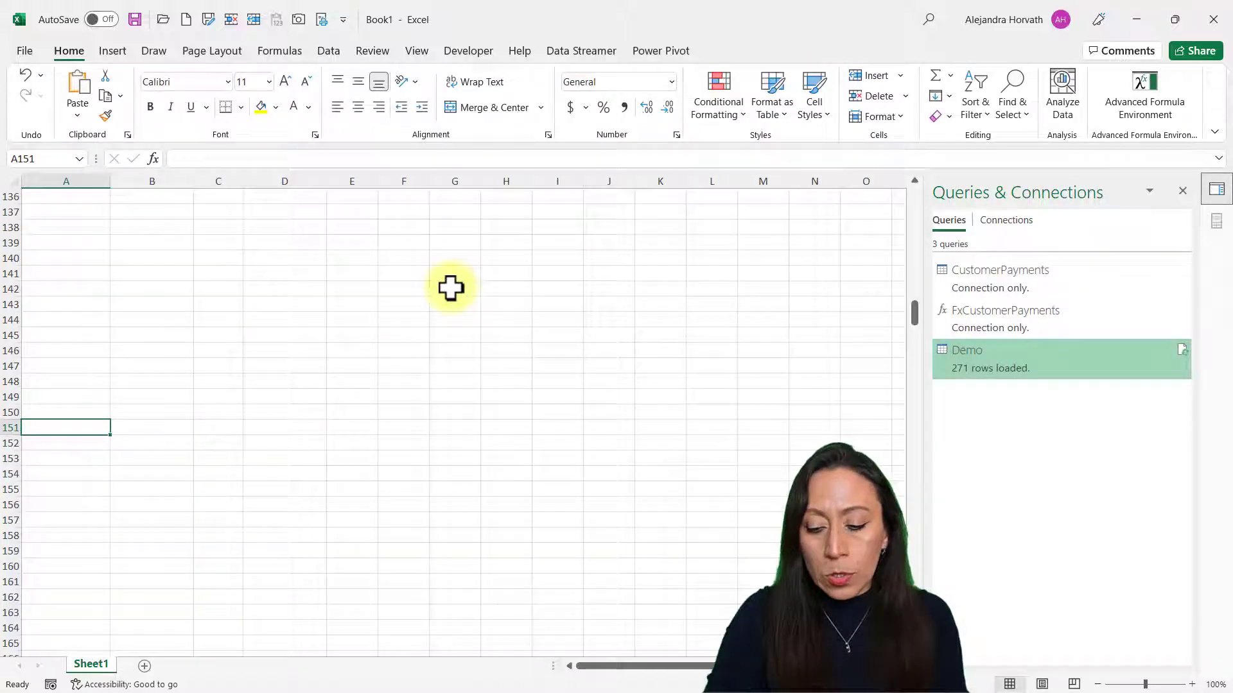
- Format the PivotTable's Sum of Amount values as Number with zero decimal places and the 1000 separator
key(ctrl+Home)
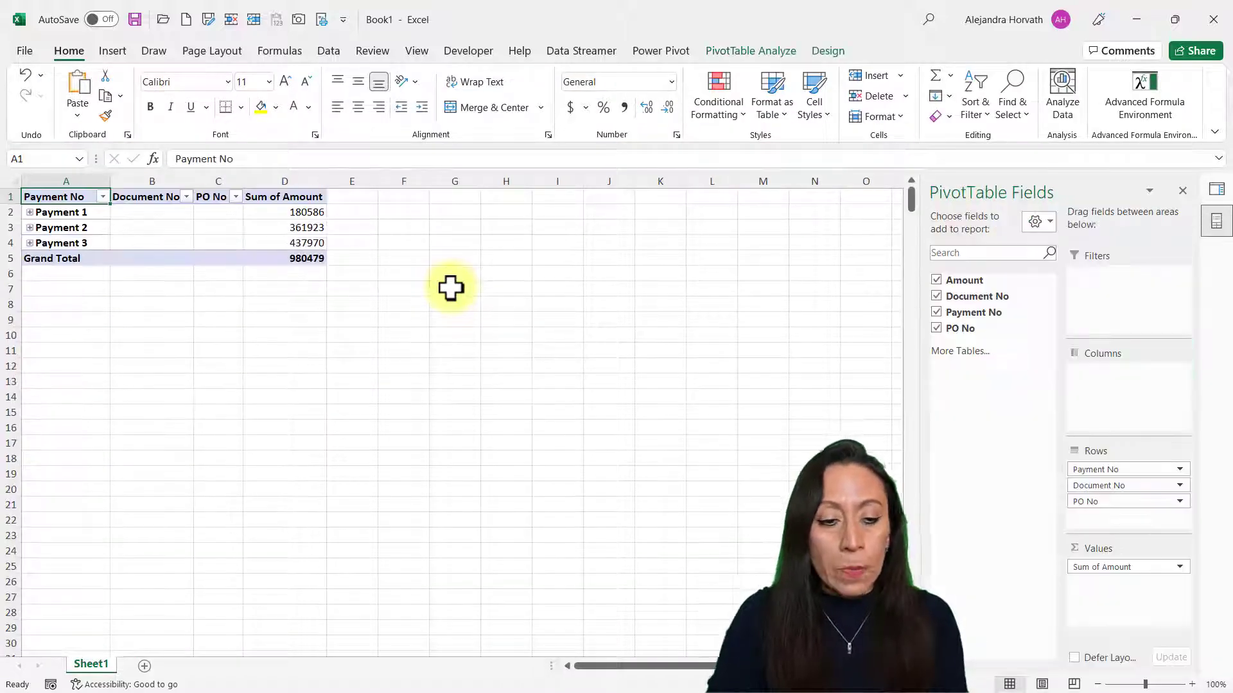
click(82, 211)
click(293, 203)
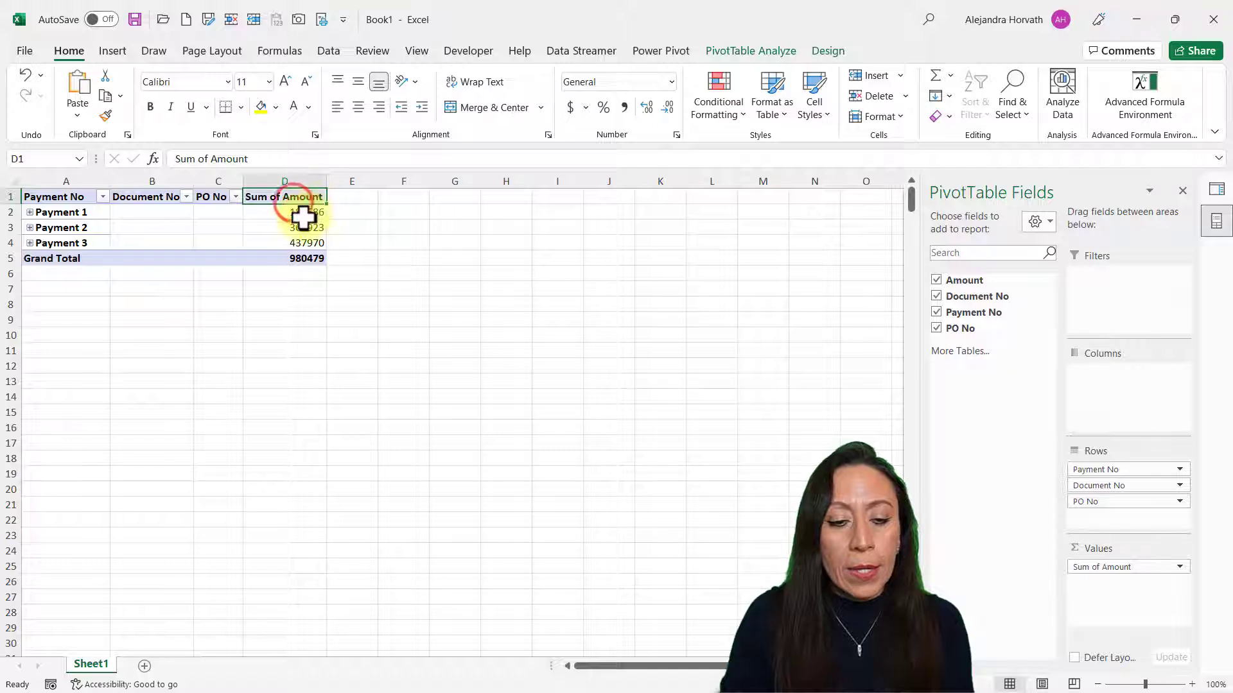
right_click(304, 217)
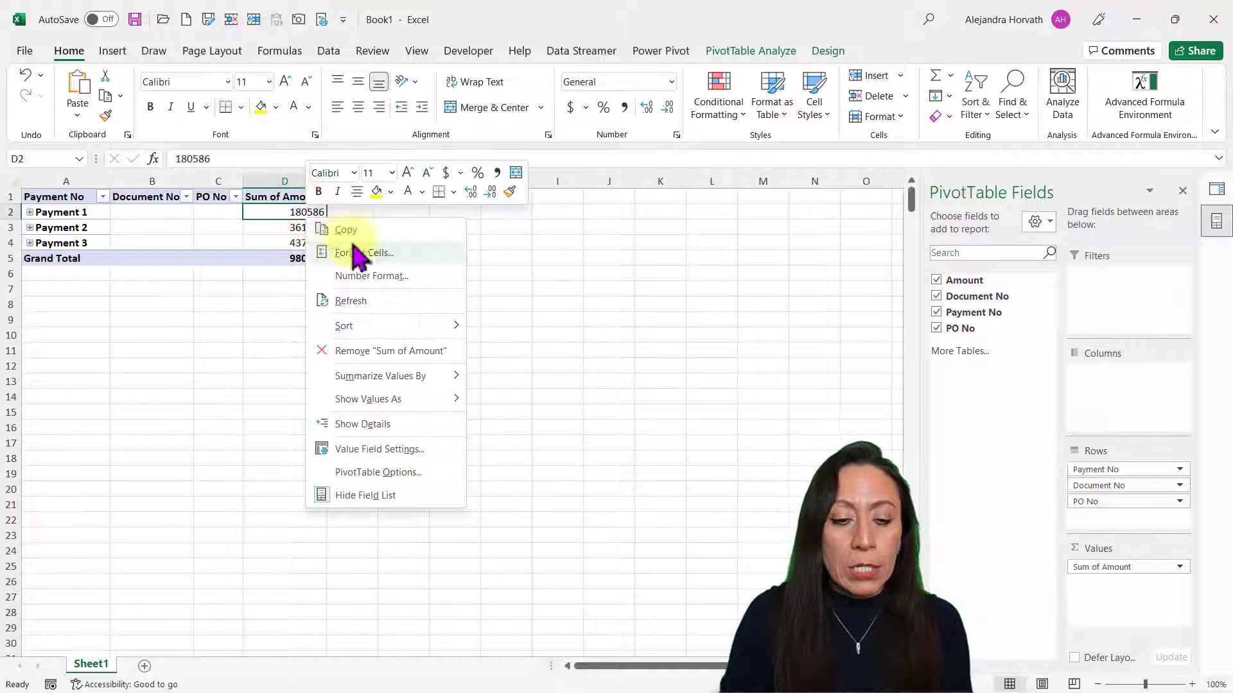
click(386, 448)
click(279, 548)
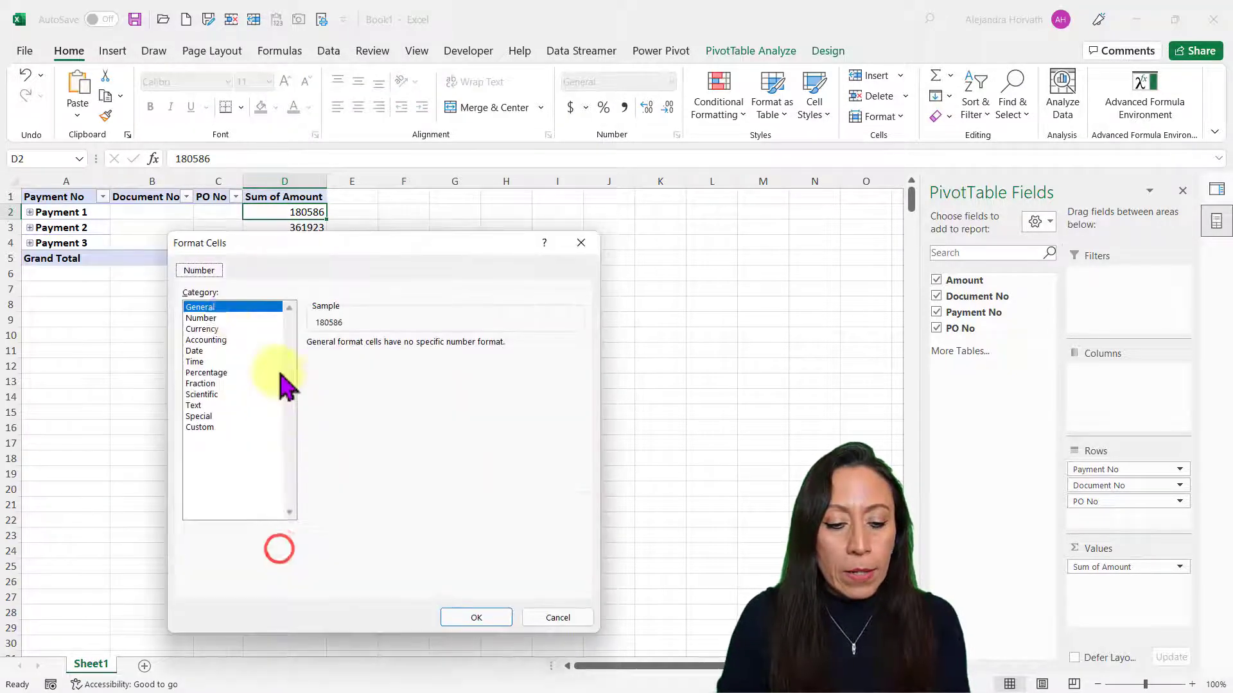
click(229, 319)
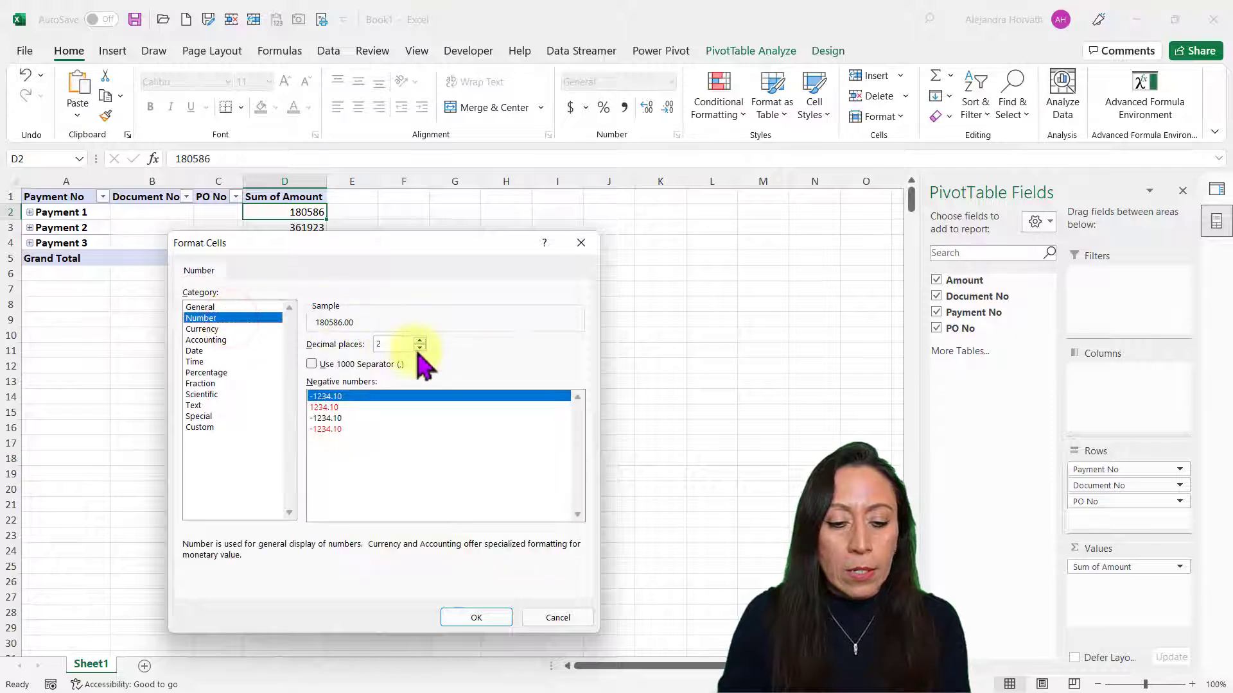
click(342, 364)
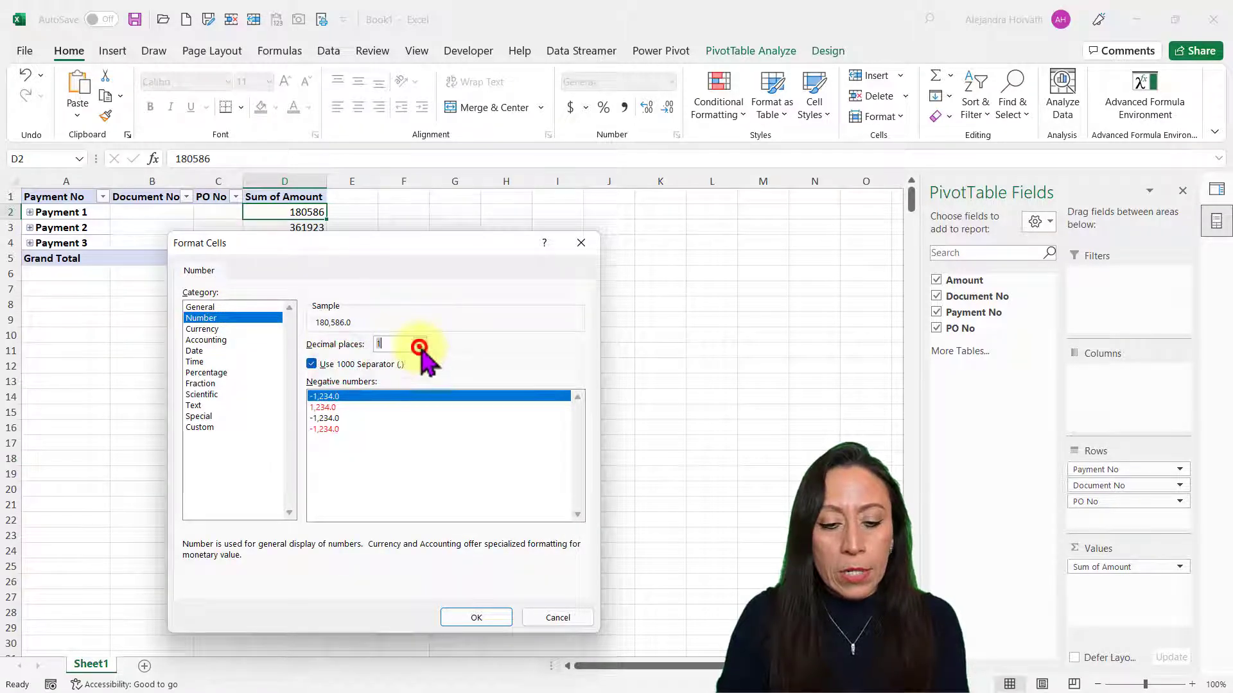
click(419, 347)
click(494, 617)
click(443, 547)
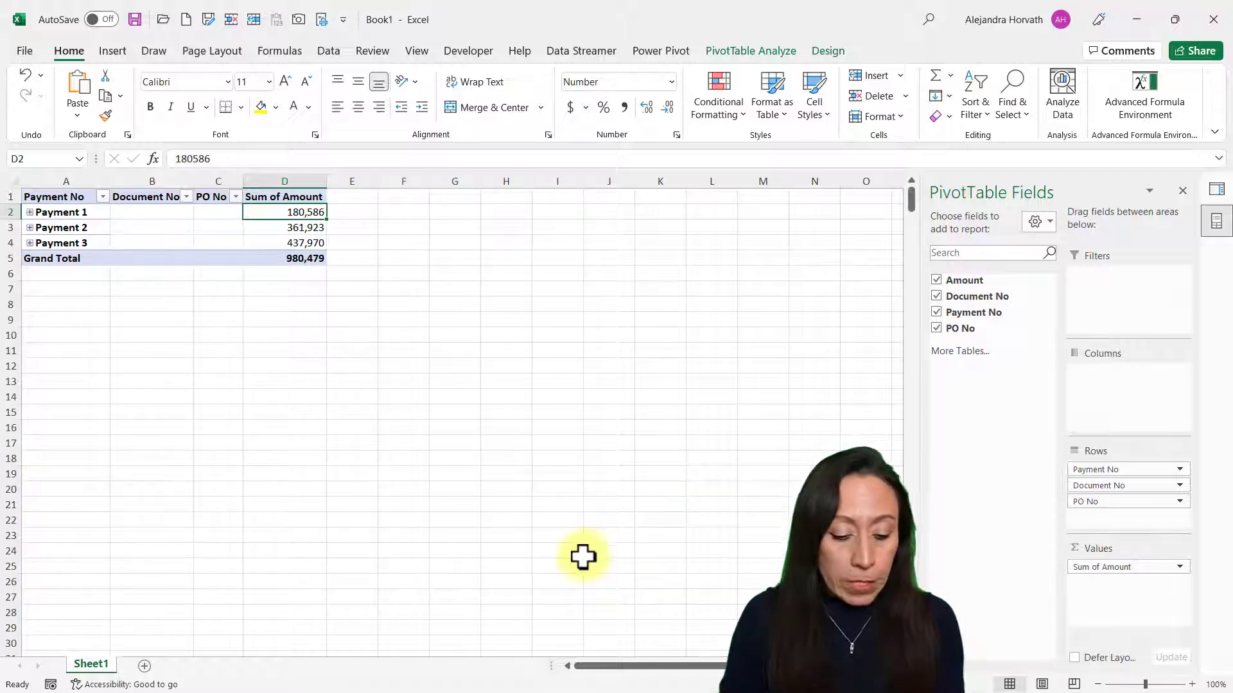
- Switch to the Edge window, widen it beside Excel, and examine the table layouts of Payment 4.pdf and Payment 5.pdf
key(alt+Tab)
click(961, 19)
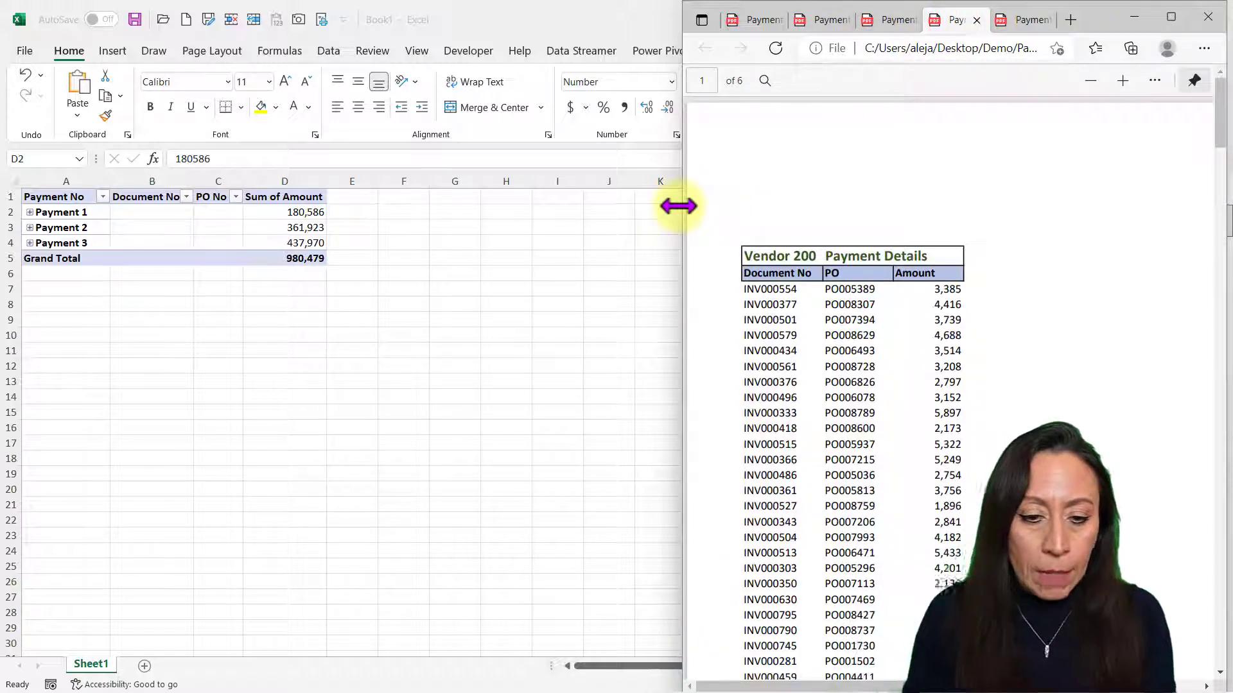
drag(679, 206, 427, 215)
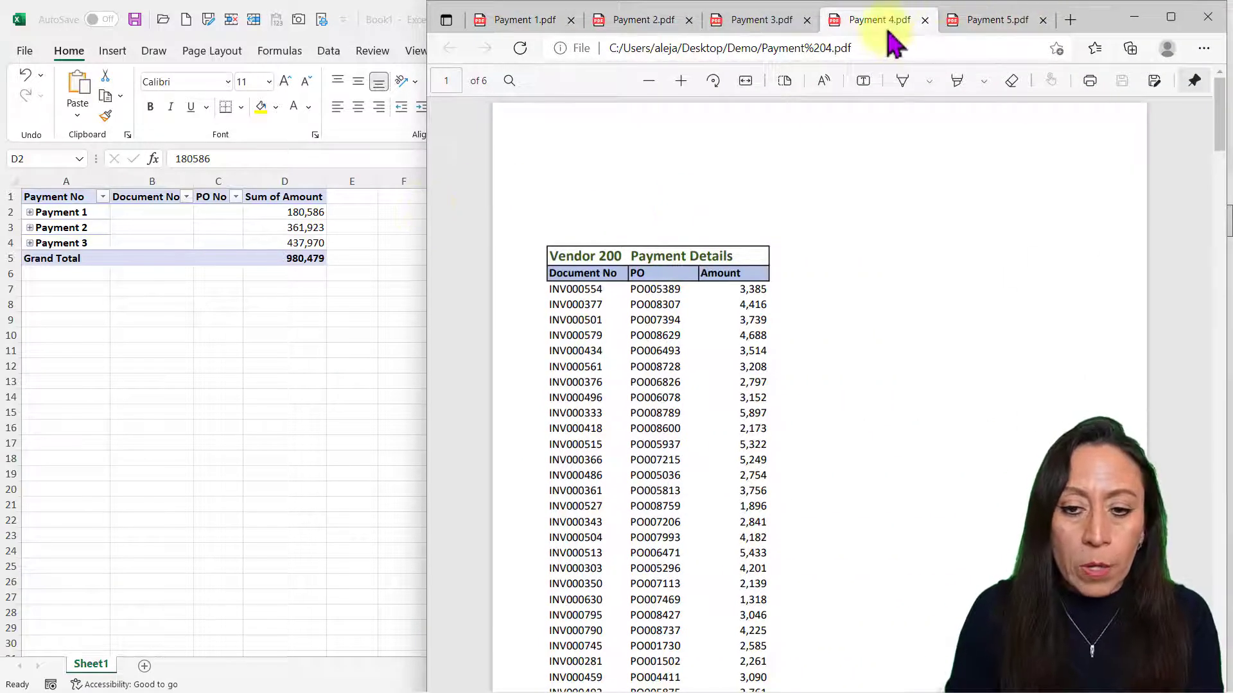
click(979, 21)
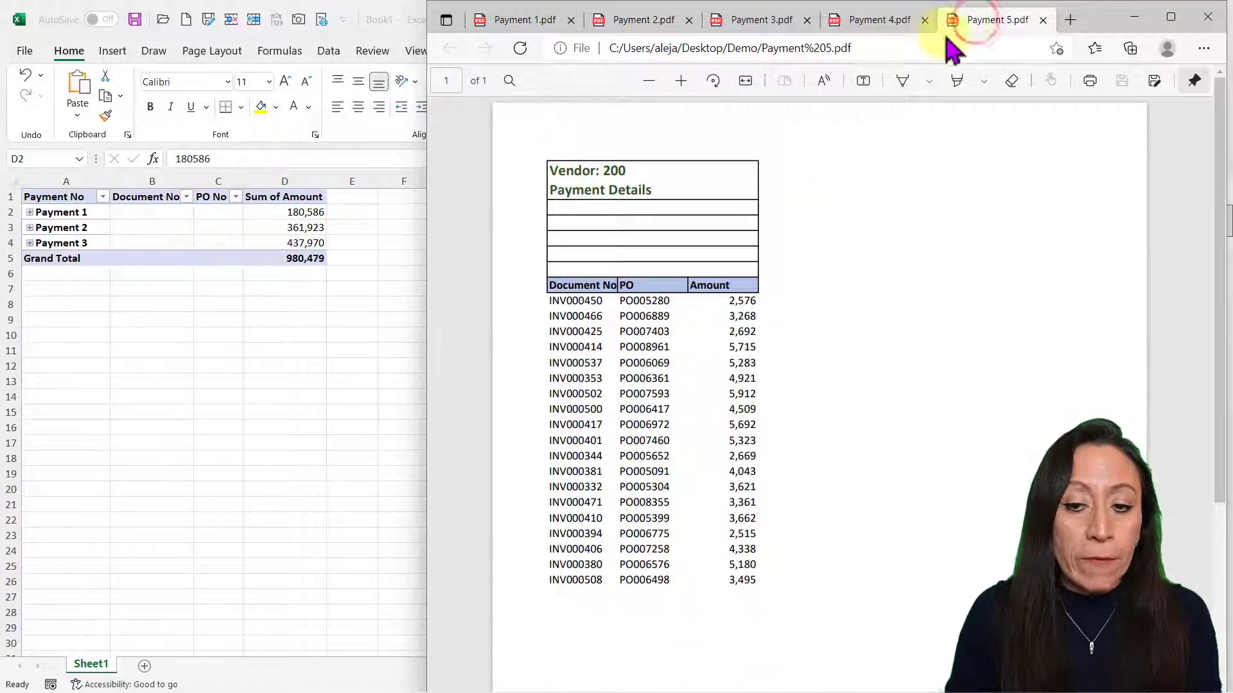
click(880, 20)
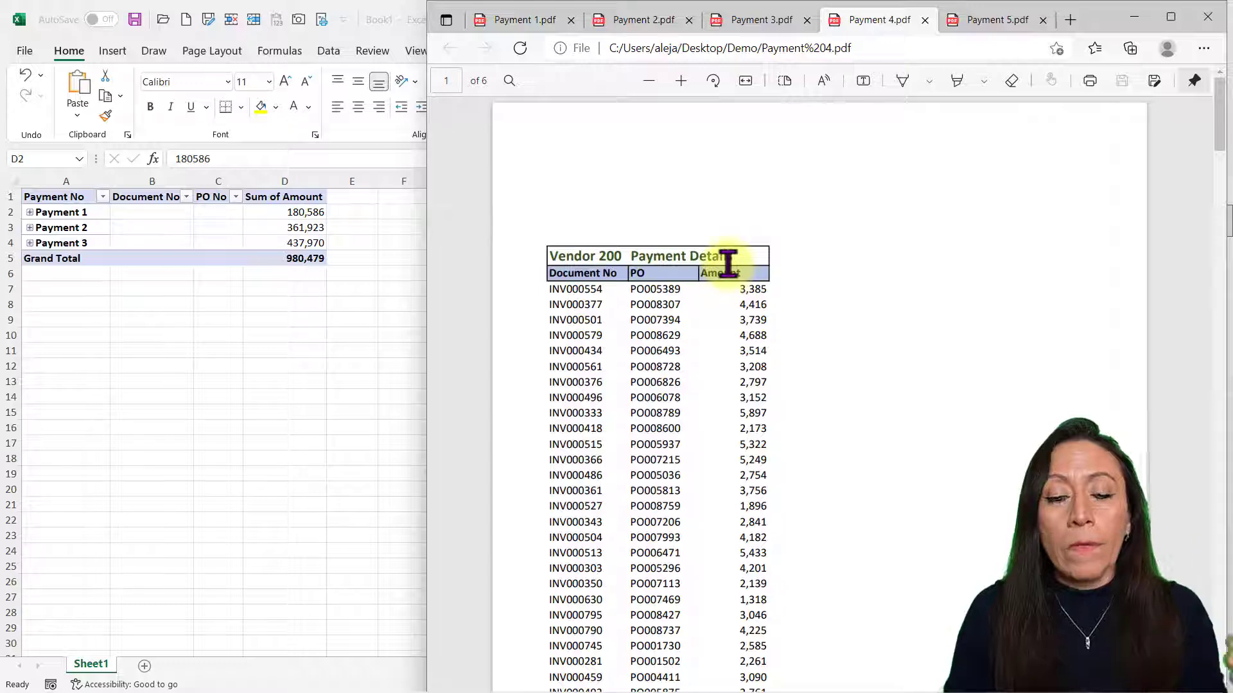
click(992, 24)
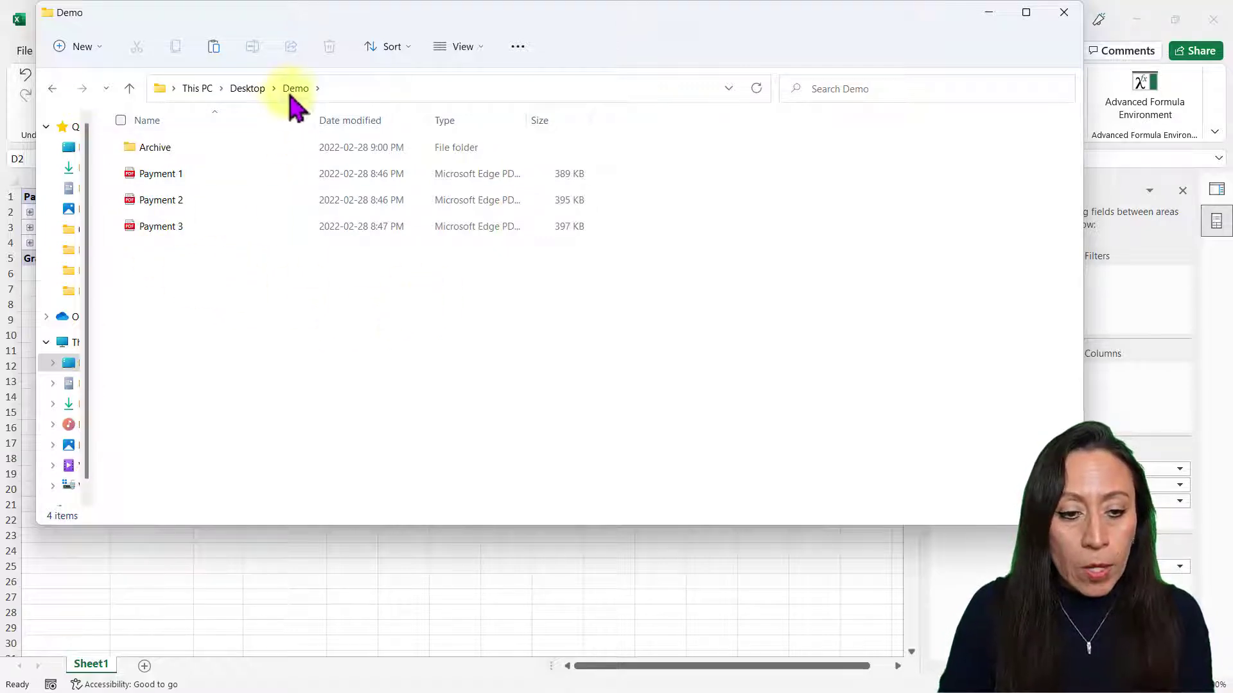
- Paste the copied Payment 4 and Payment 5 PDFs into the Demo folder in File Explorer
click(202, 316)
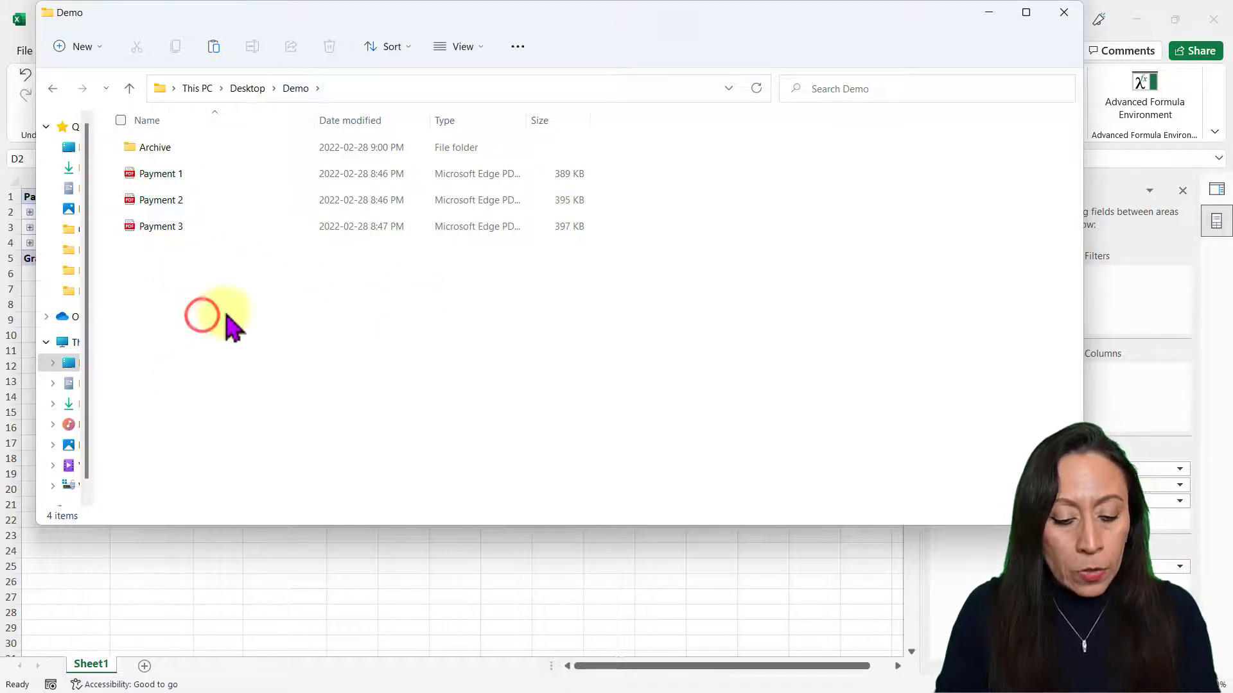
key(ctrl+v)
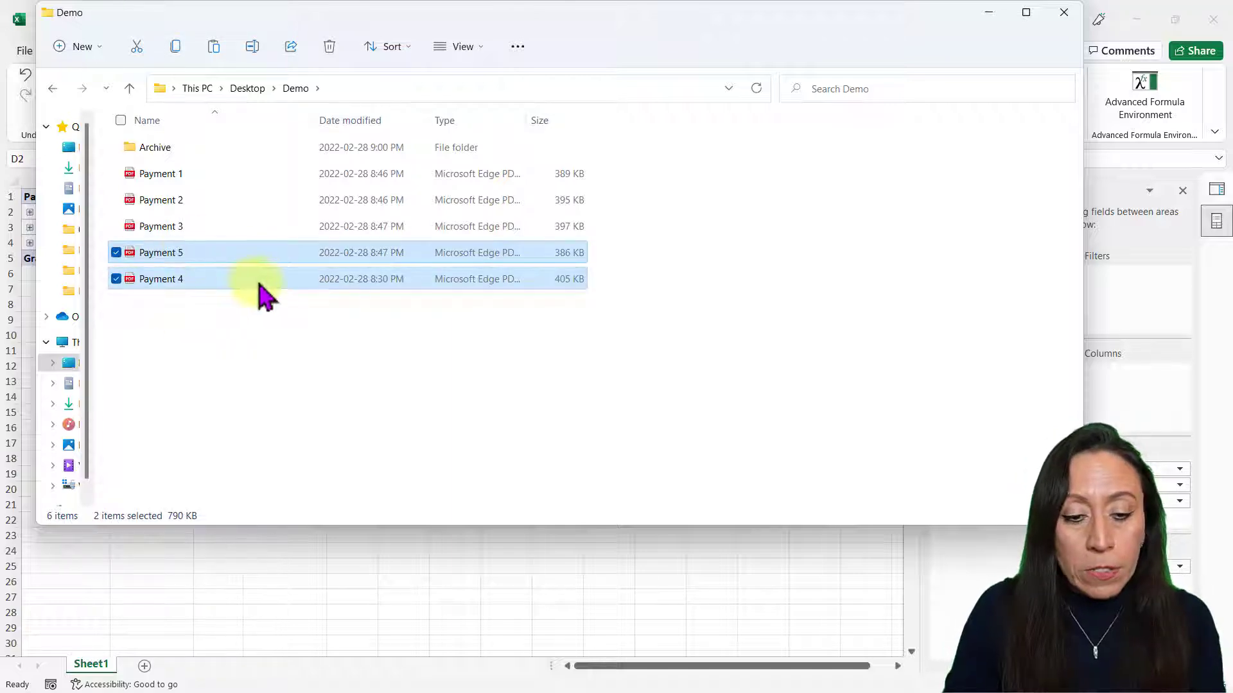
- Switch back to Excel and refresh the PivotTable to bring in the added payment files
click(311, 580)
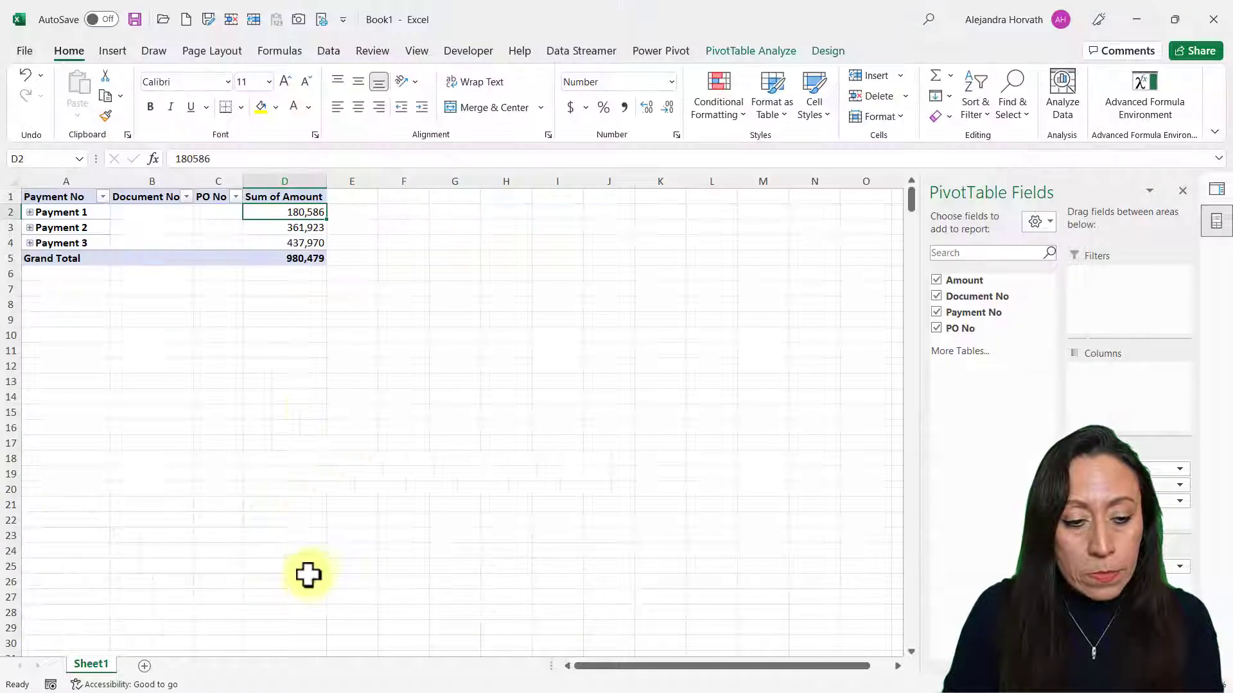
right_click(167, 218)
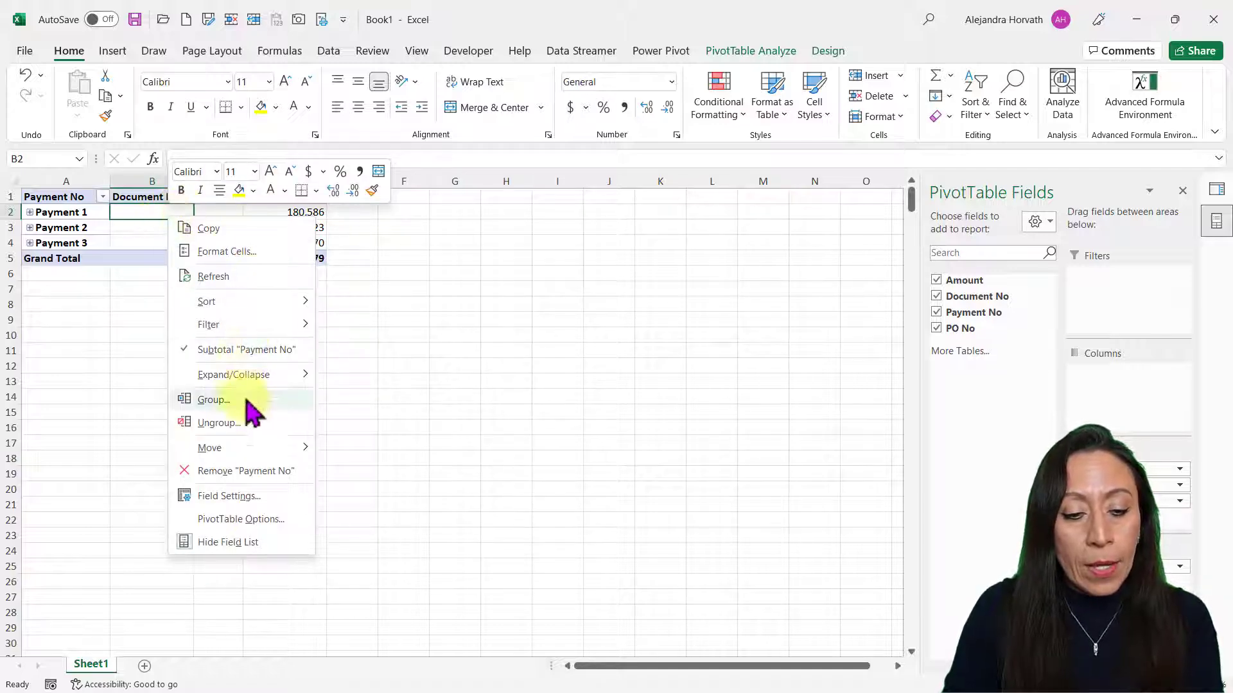
click(229, 276)
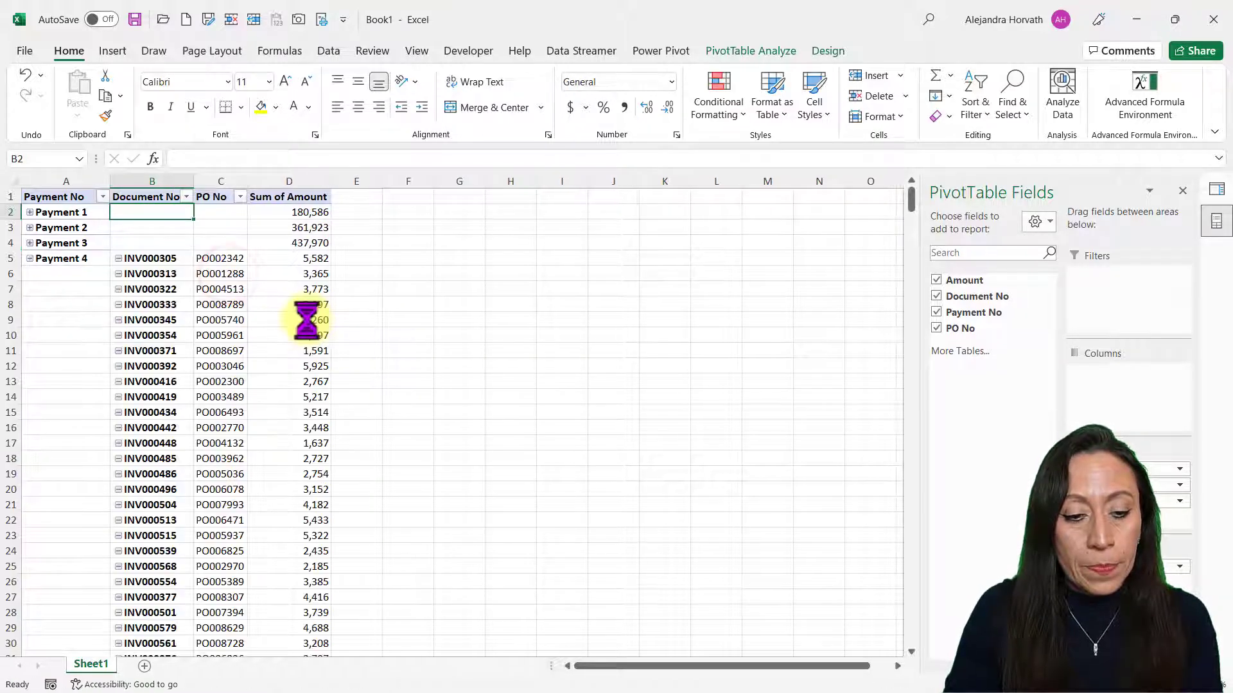
- Review the PivotTable's Payment 4 and Payment 5 document rows down to their subtotals and the grand total
click(34, 259)
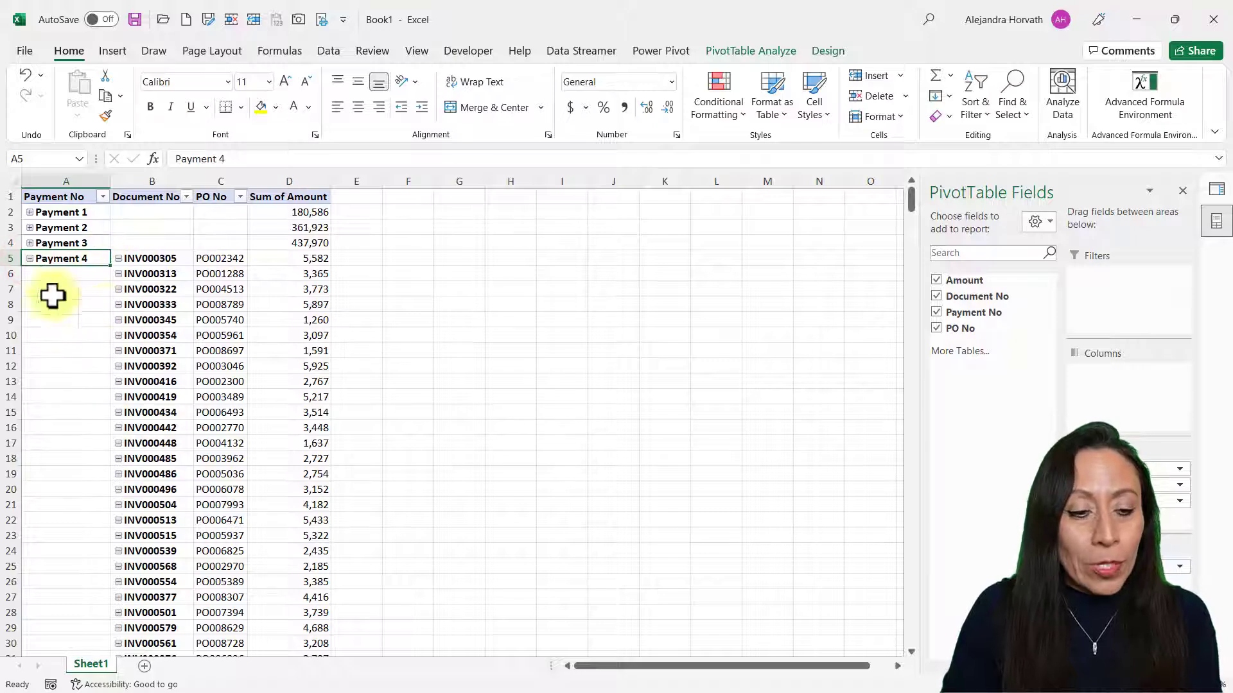
scroll(275, 434, down, 20)
click(93, 431)
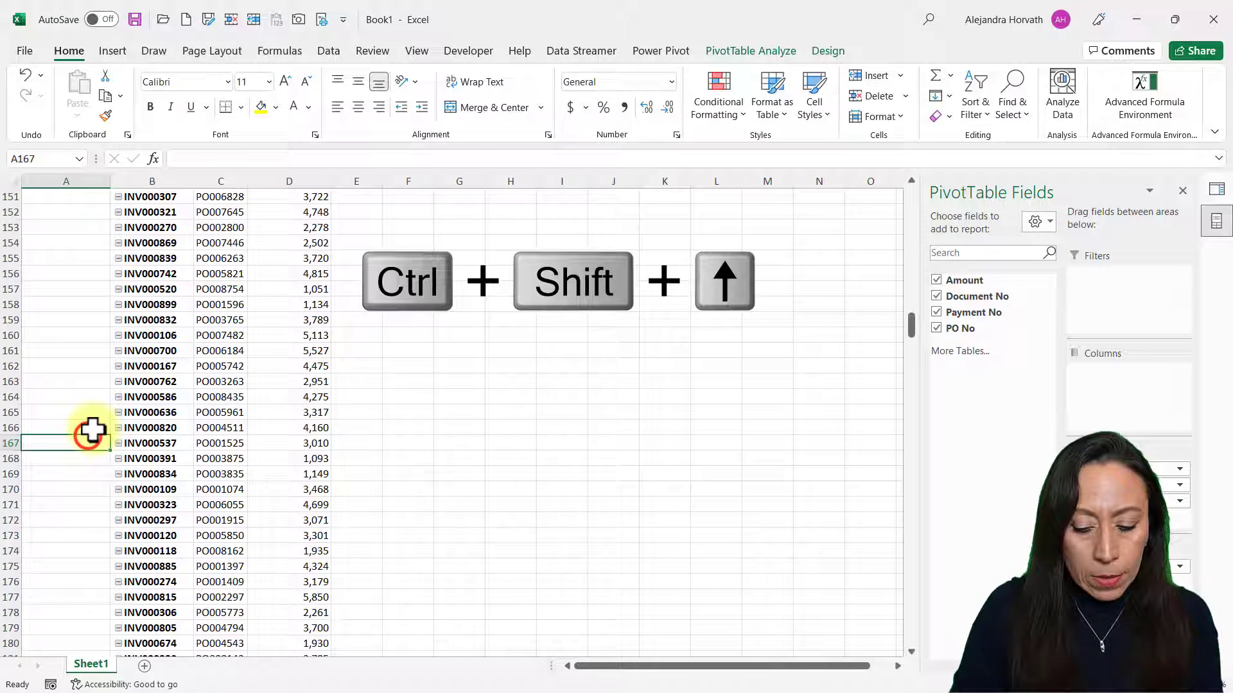
key(Down)
key(Down)
key(Down)
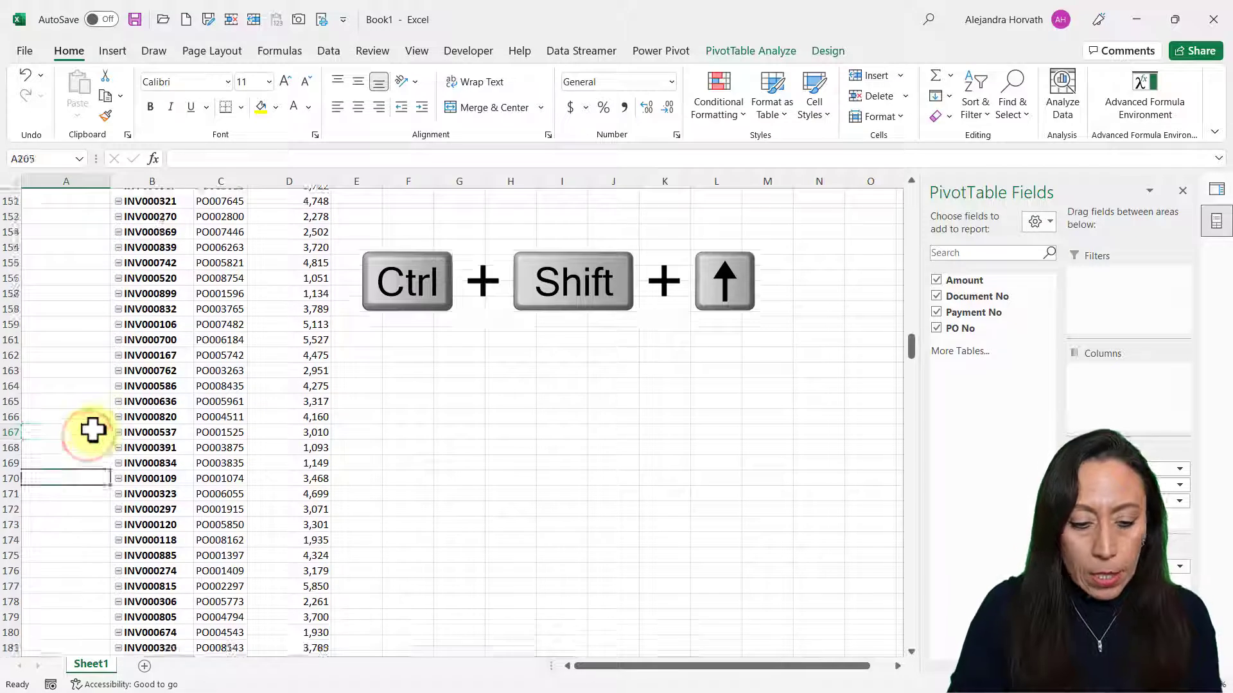
key(ctrl+Up)
key(ctrl+Down)
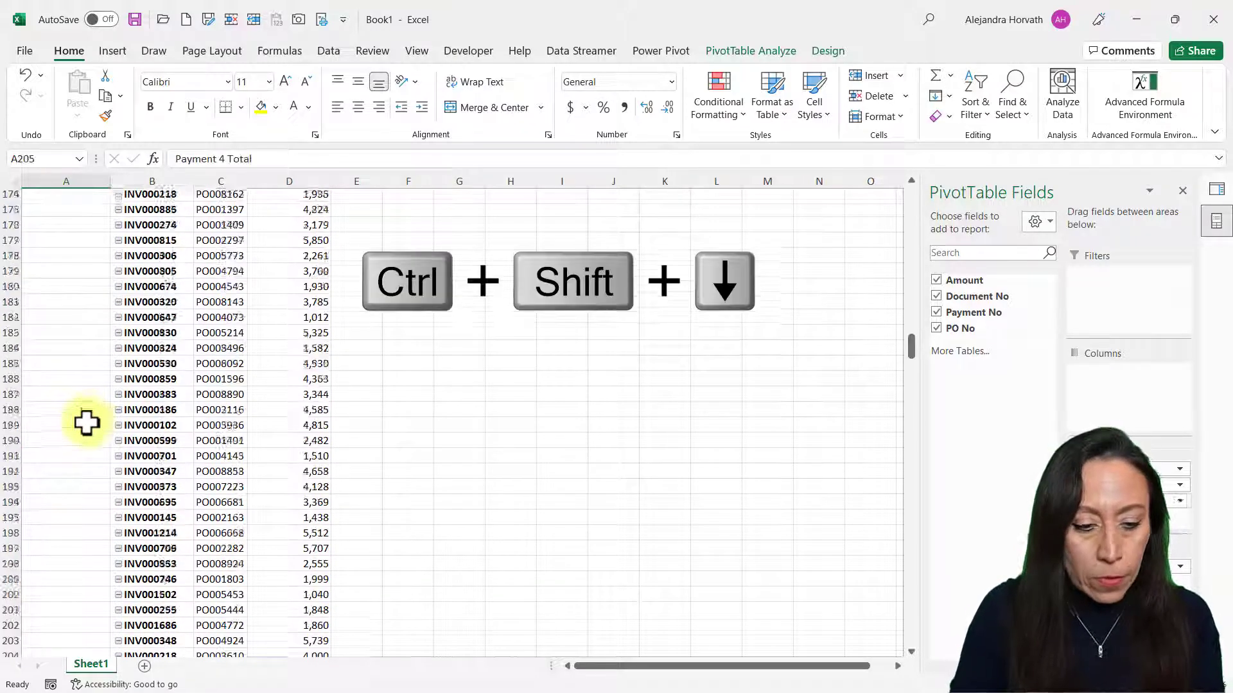
scroll(87, 422, down, 7)
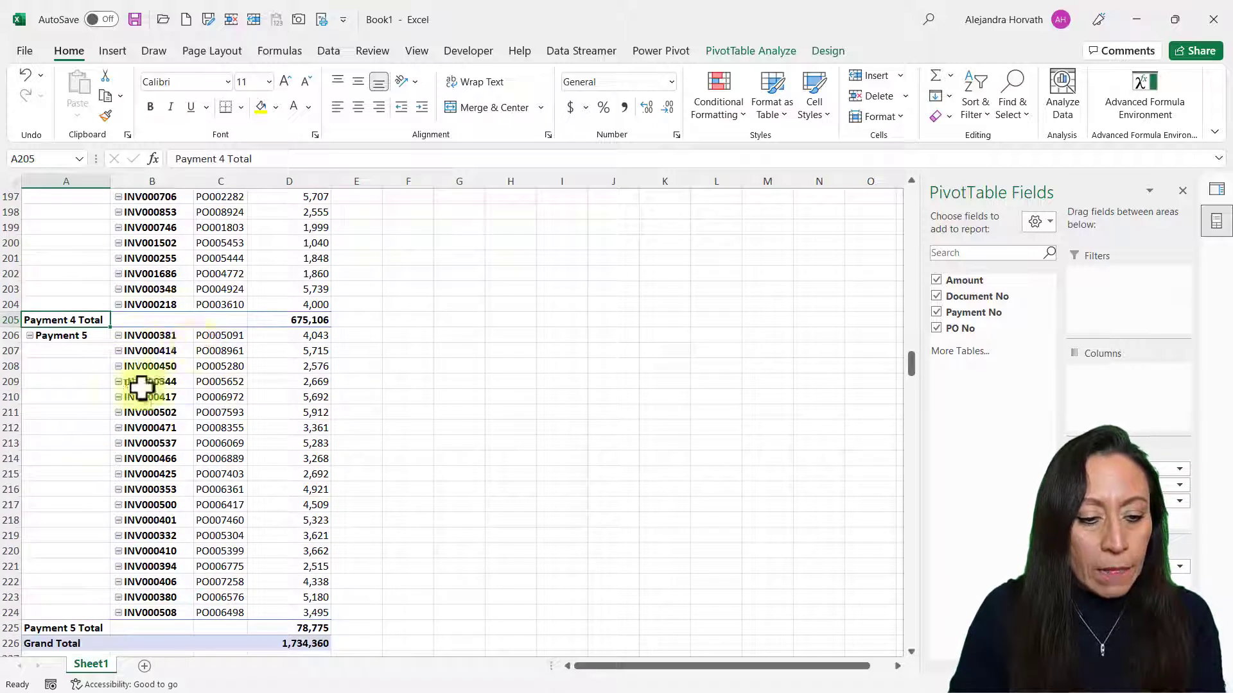
- Compare Payment 5.pdf and the pages of Payment 4.pdf in Edge with the Payment 4 and Payment 5 rows in Excel's PivotTable
click(946, 673)
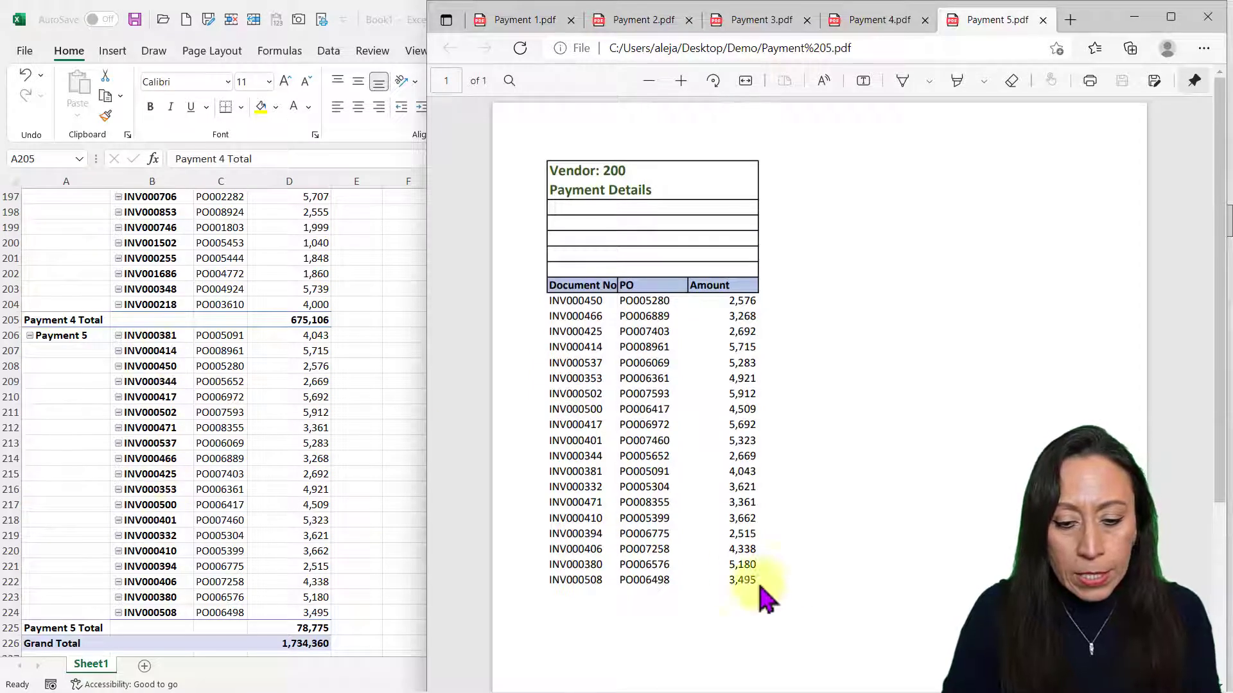
click(878, 19)
scroll(595, 254, down, 15)
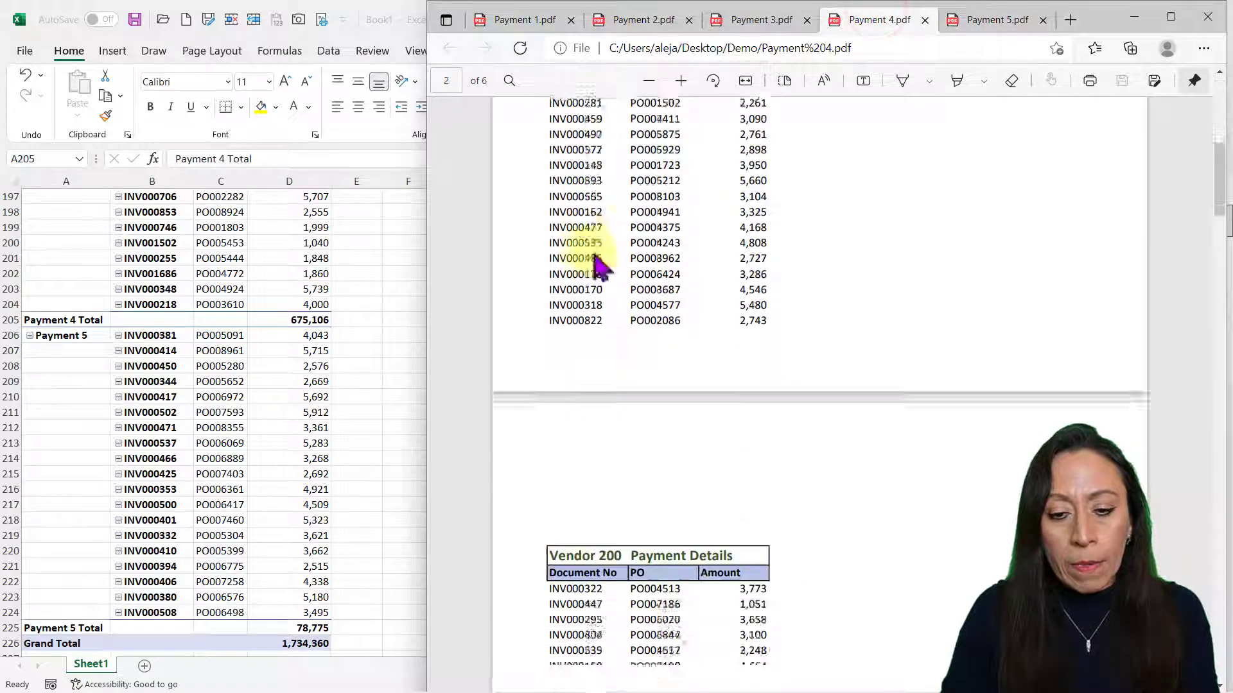
scroll(595, 254, down, 20)
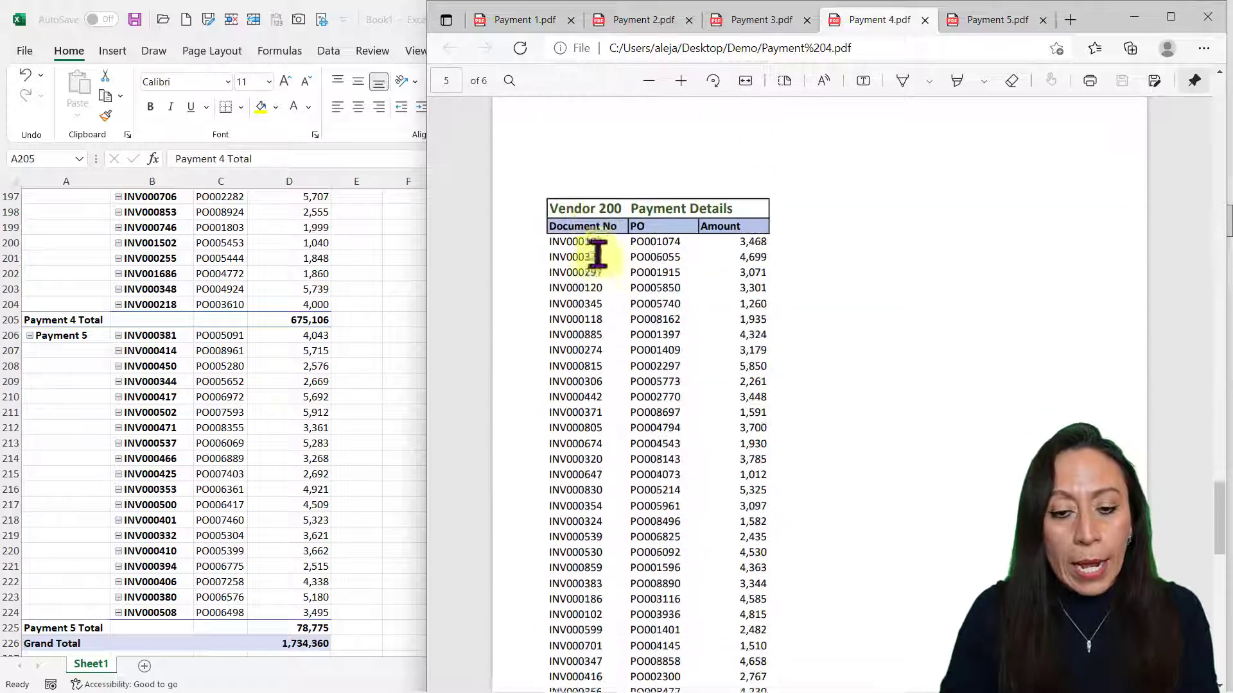
scroll(595, 250, up, 3)
scroll(537, 159, down, 1)
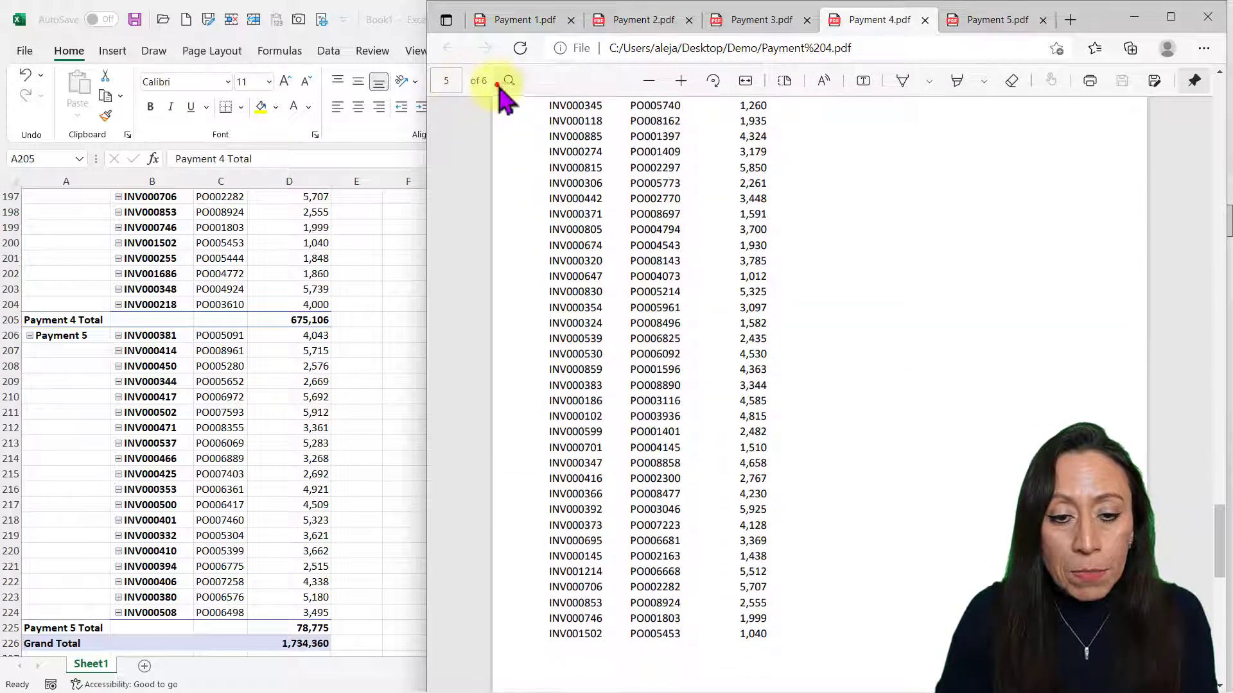
click(488, 85)
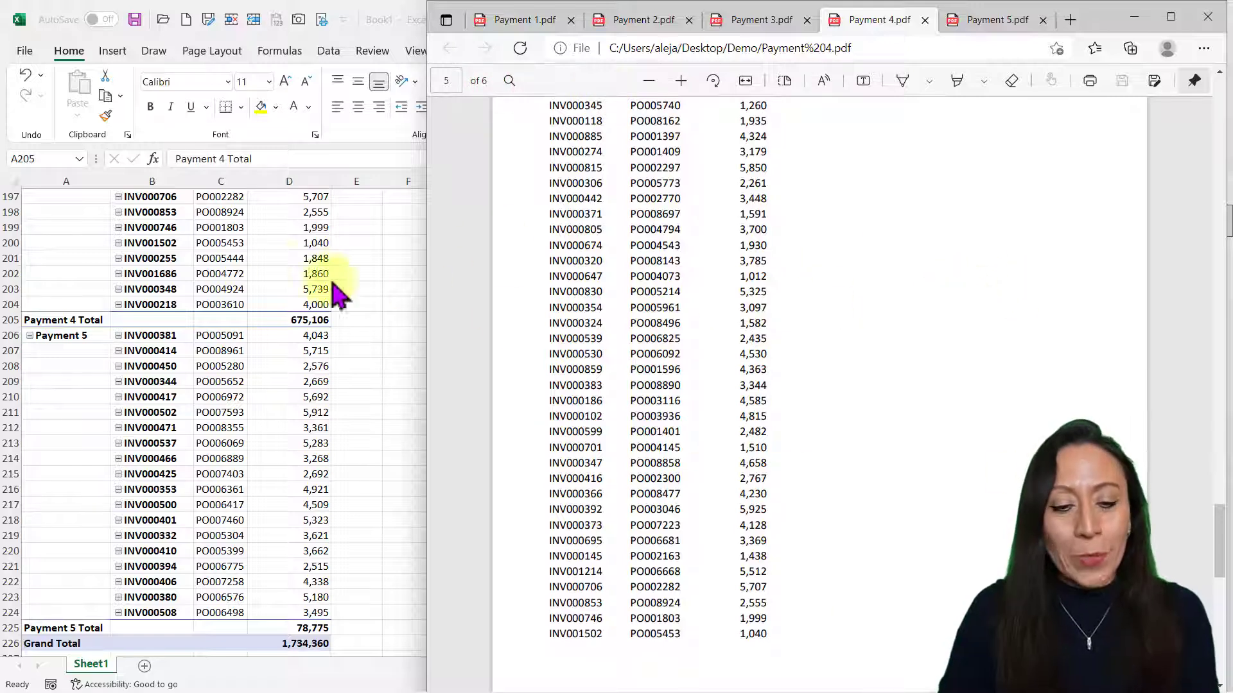
click(280, 265)
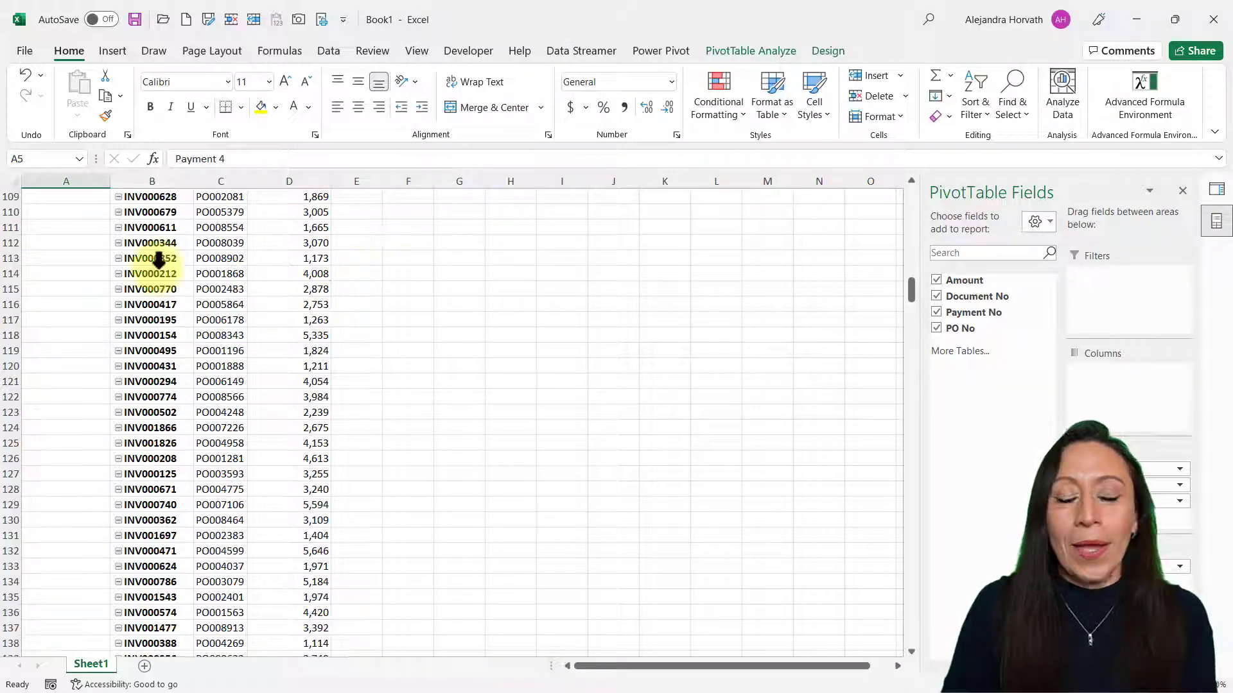
scroll(159, 260, down, 6)
scroll(290, 255, down, 20)
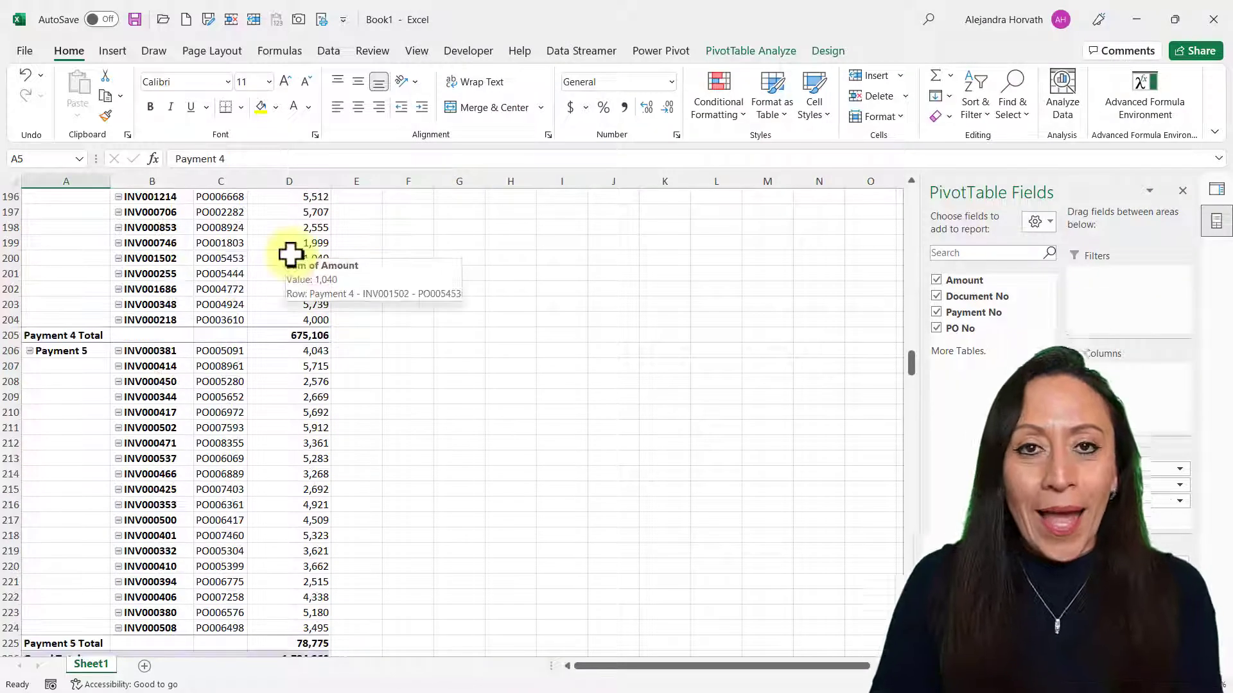